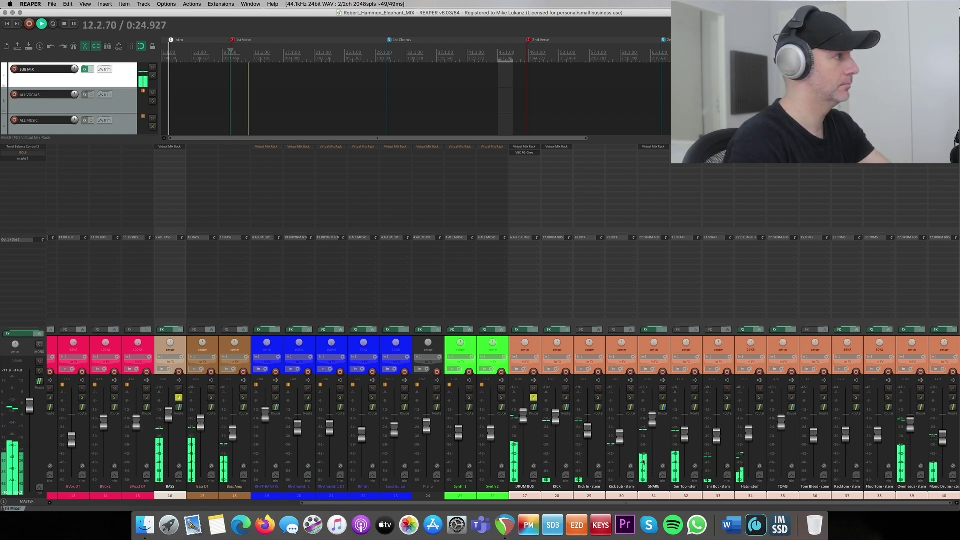
# Select the DRUM BUS with all its drum tracks and add the BASS track to the selection.
pyautogui.rightClick(538, 356)
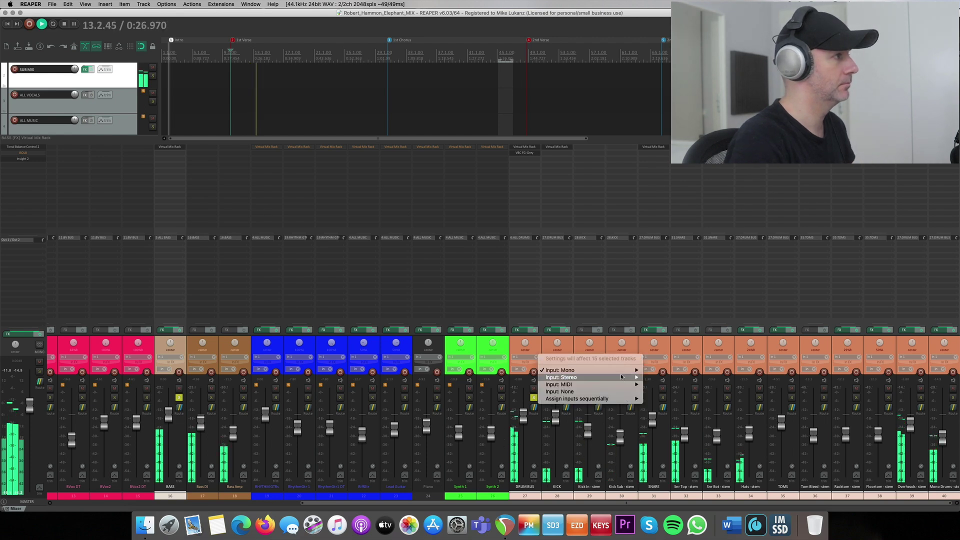
pyautogui.click(540, 346)
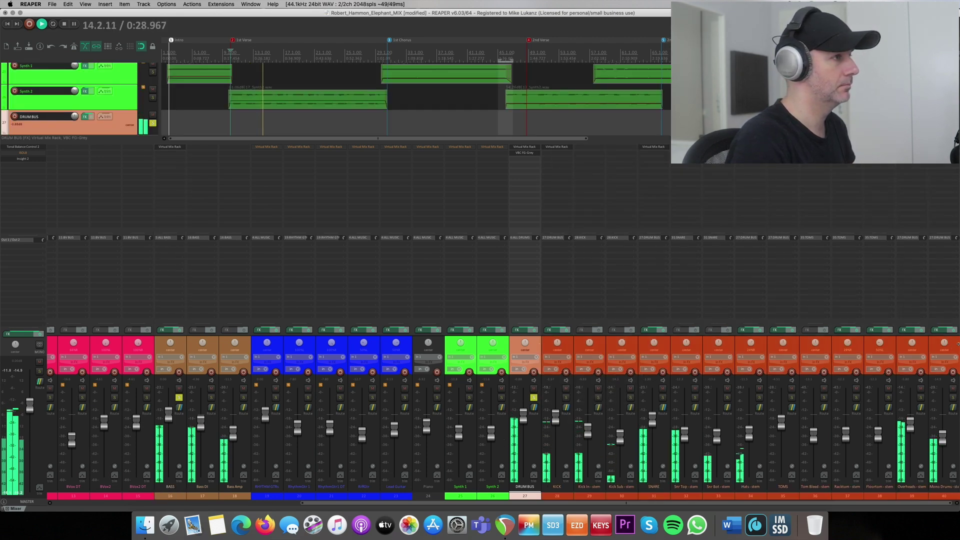
pyautogui.doubleClick(540, 346)
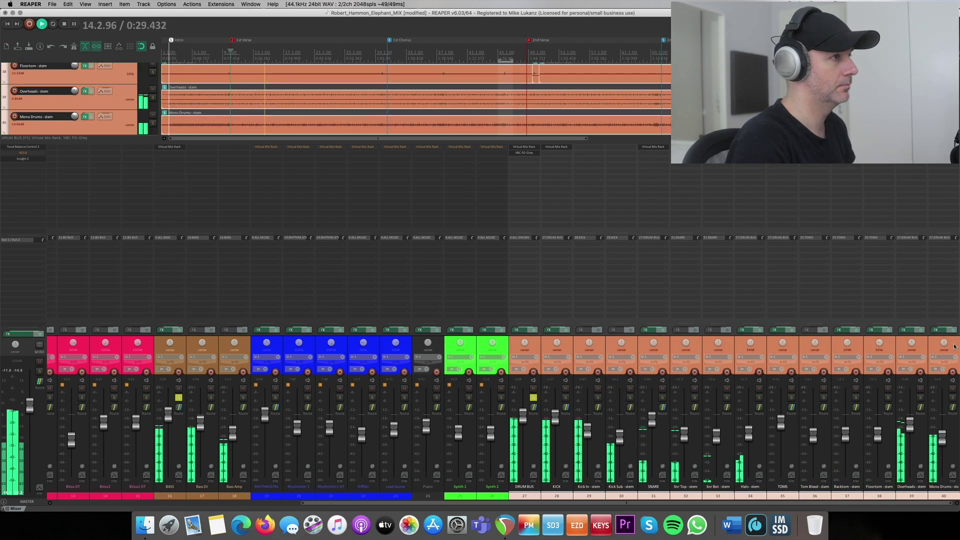
pyautogui.doubleClick(181, 352)
pyautogui.click(181, 353)
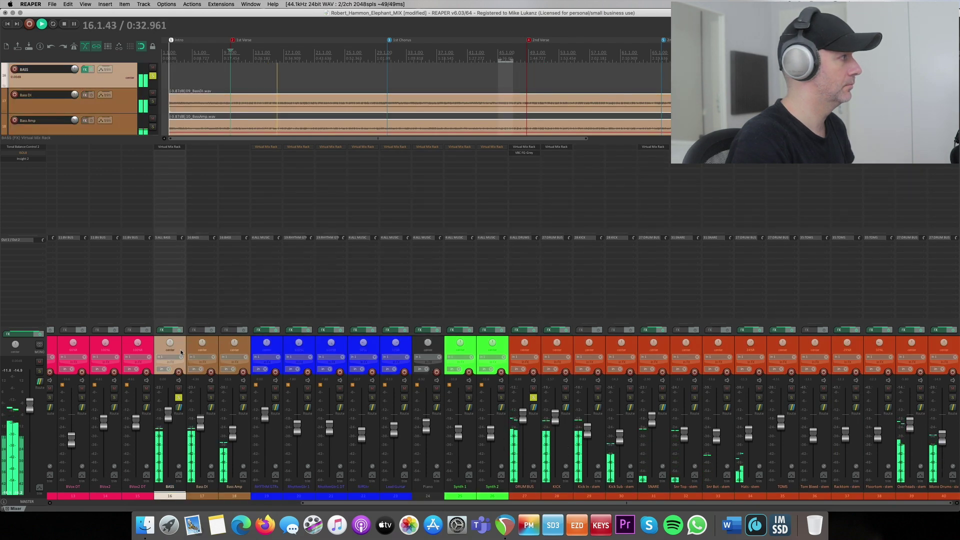
pyautogui.click(535, 346)
pyautogui.doubleClick(535, 346)
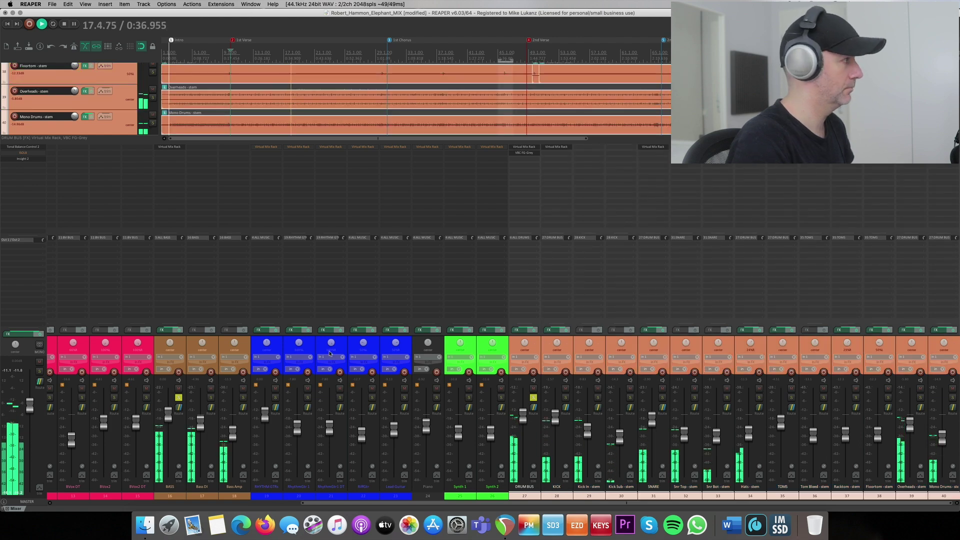
pyautogui.click(185, 351)
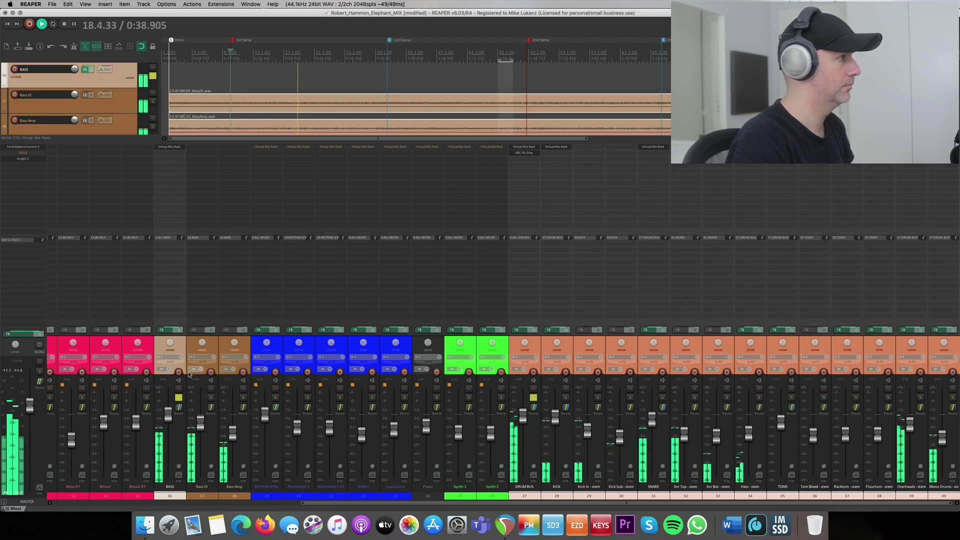
# Bypass and re-enable the effects on the selected bass and drum tracks to compare the sound, and stop playback.
pyautogui.click(177, 330)
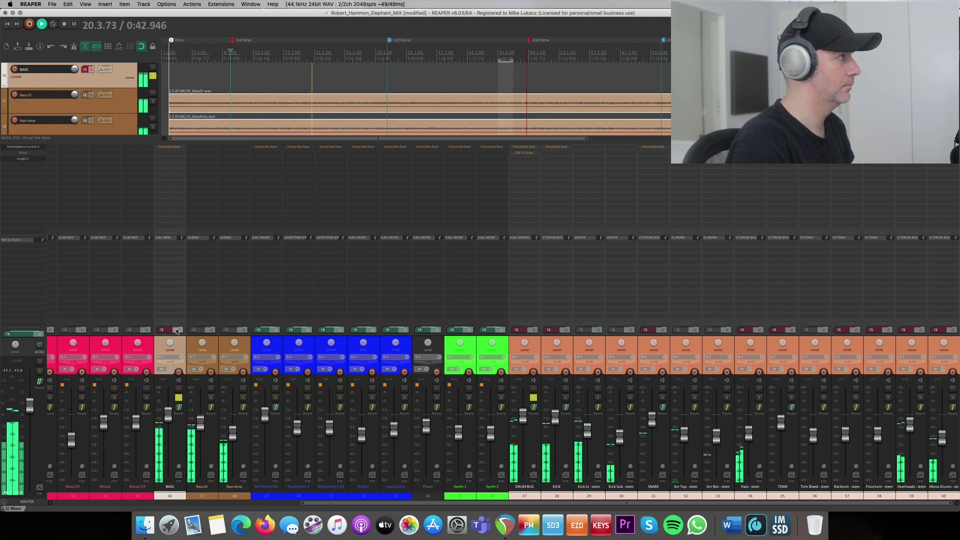
pyautogui.click(177, 330)
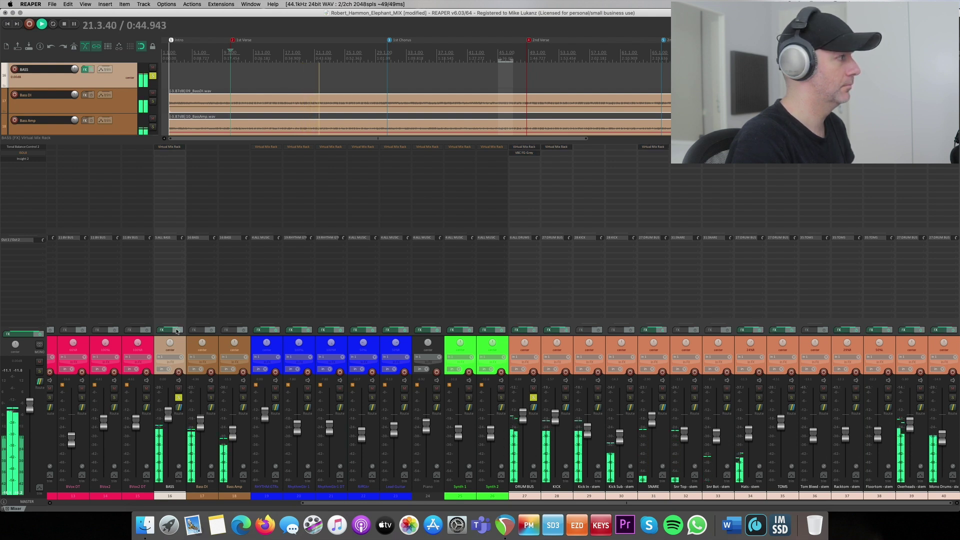
pyautogui.click(179, 398)
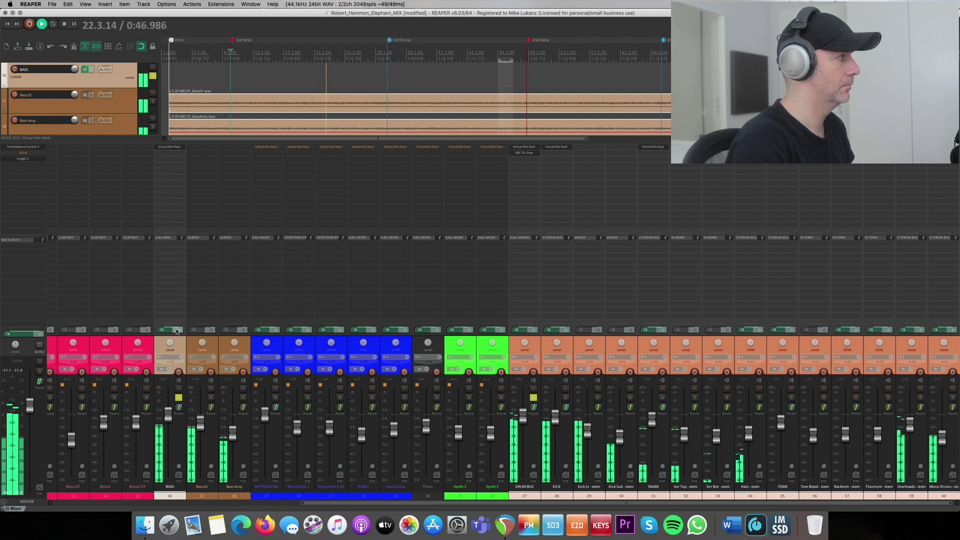
pyautogui.press('space')
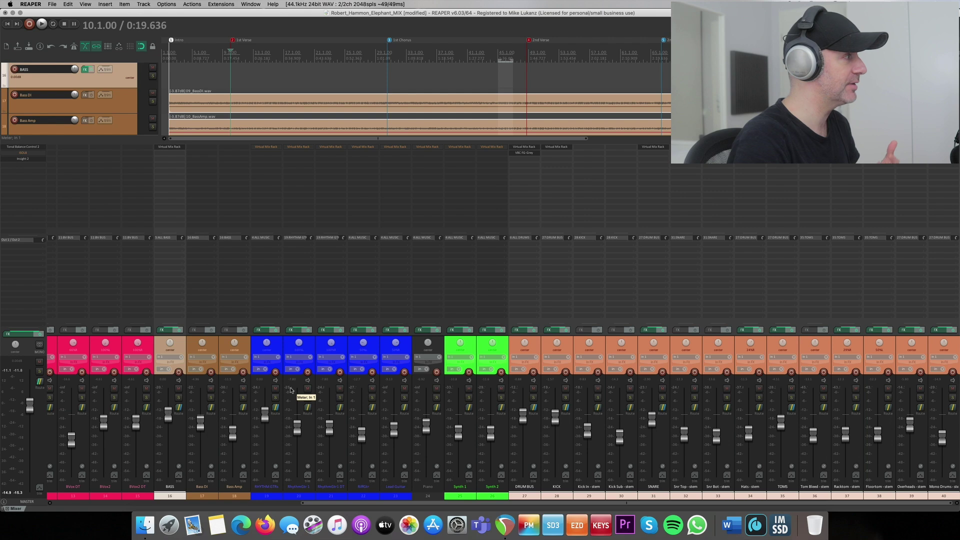
# Select the RiffGtr track and solo the BASS and DRUM BUS tracks.
pyautogui.click(352, 352)
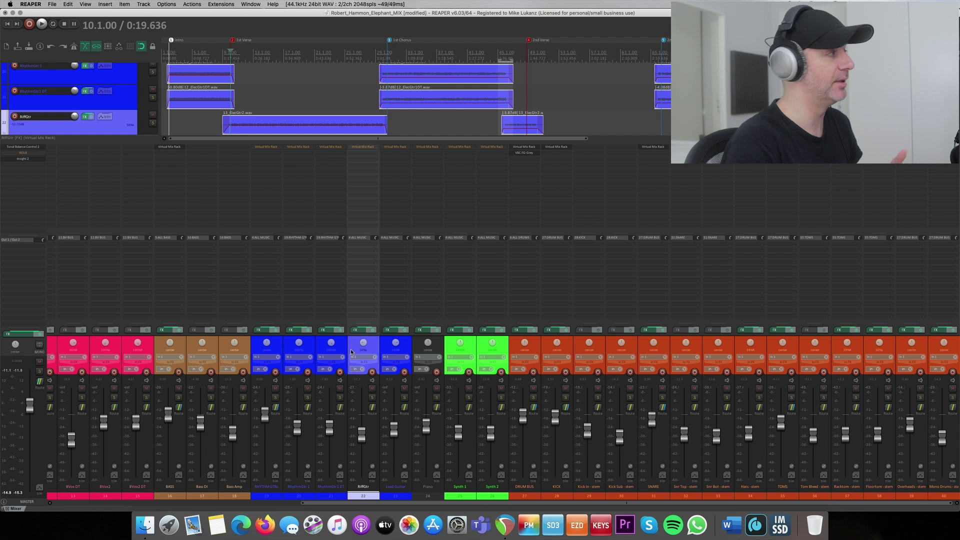
pyautogui.click(179, 398)
pyautogui.click(534, 398)
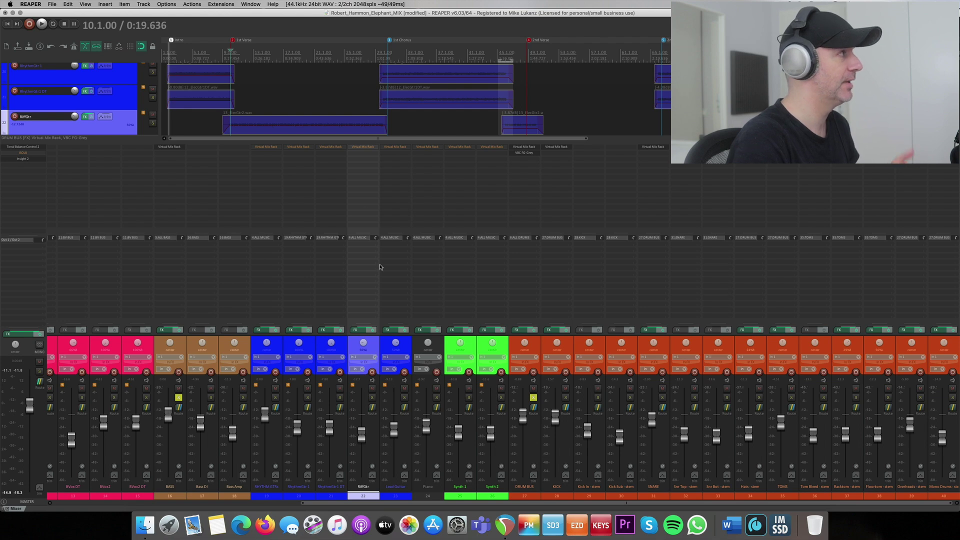
# Take the Virtual Mix Rack plugin on the RiffGtr track out of bypass and close its window.
pyautogui.click(364, 147)
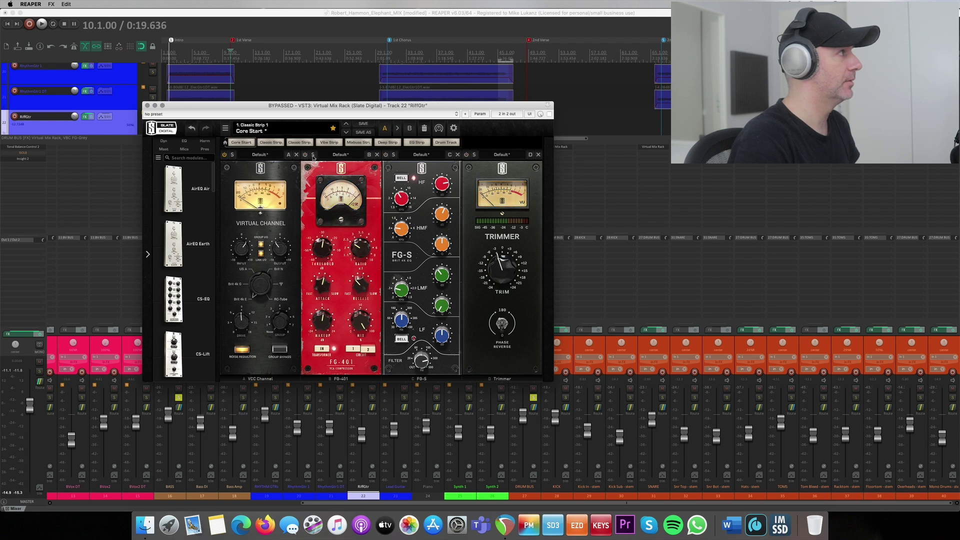
pyautogui.click(550, 114)
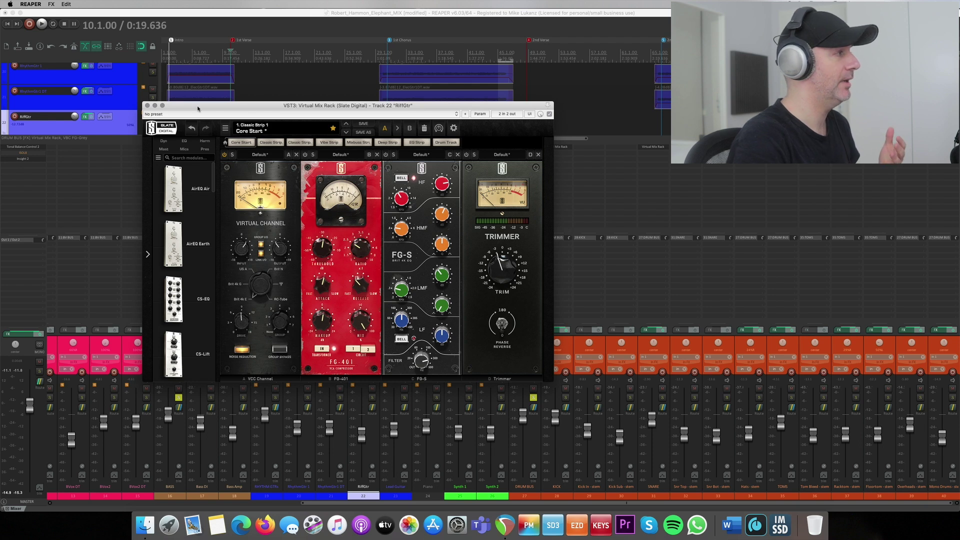
pyautogui.click(148, 106)
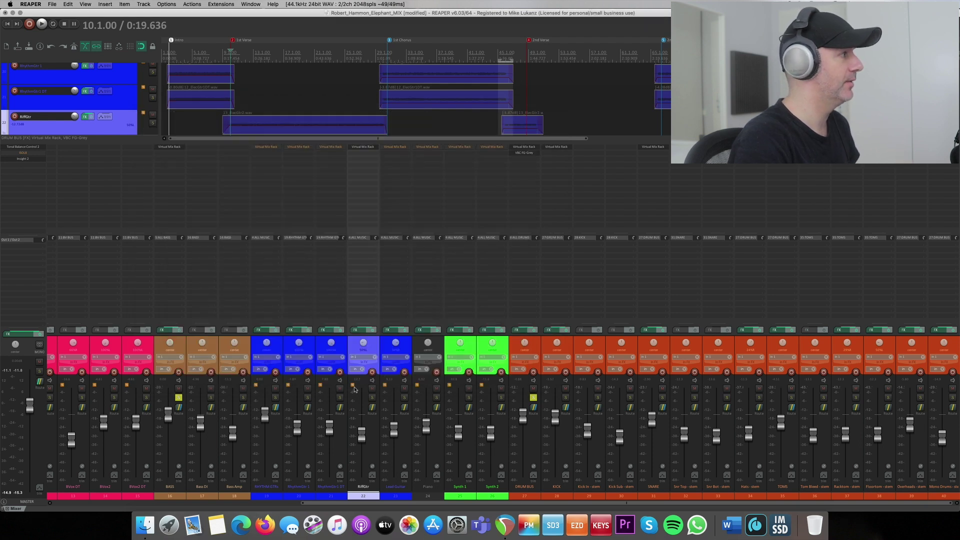
# Solo RiffGtr and listen from the start of its first clip with its Virtual Mix Rack open near the screen's centre.
pyautogui.click(372, 398)
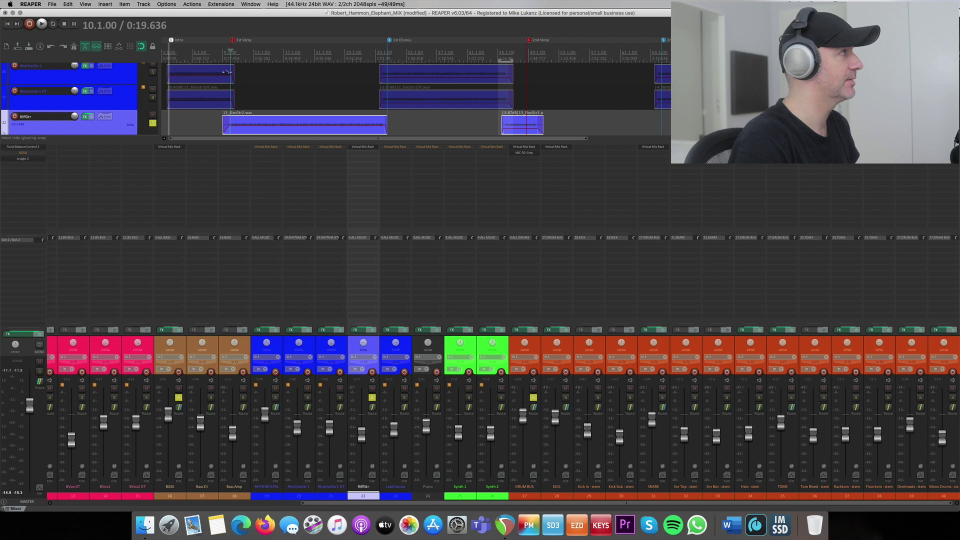
pyautogui.click(224, 57)
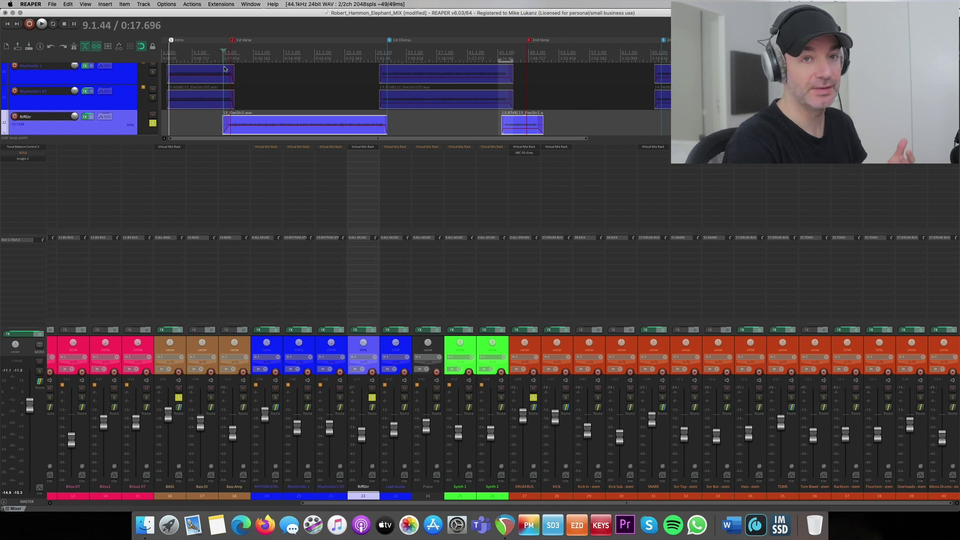
pyautogui.click(362, 147)
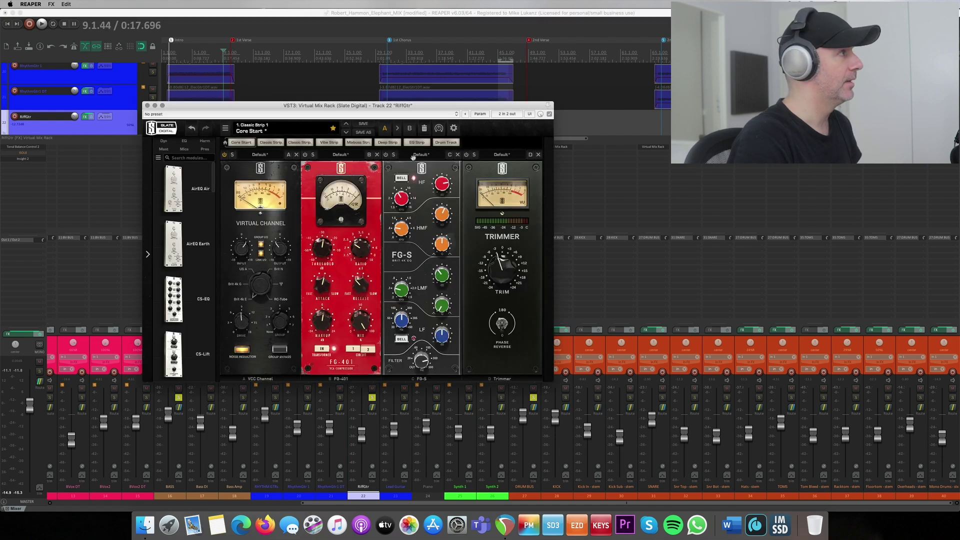
pyautogui.moveTo(398, 109); pyautogui.dragTo(425, 111)
pyautogui.moveTo(350, 113); pyautogui.dragTo(378, 129)
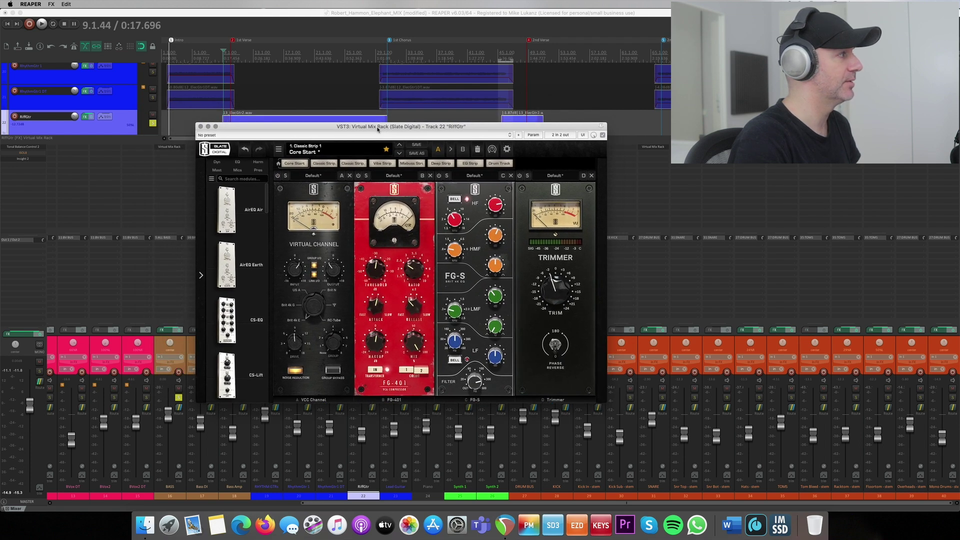
pyautogui.press('space')
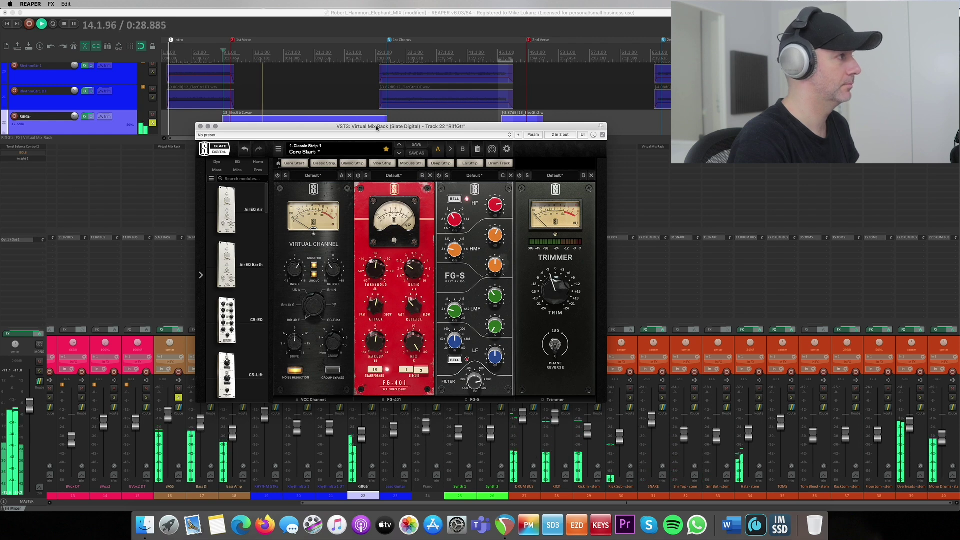
pyautogui.press('space')
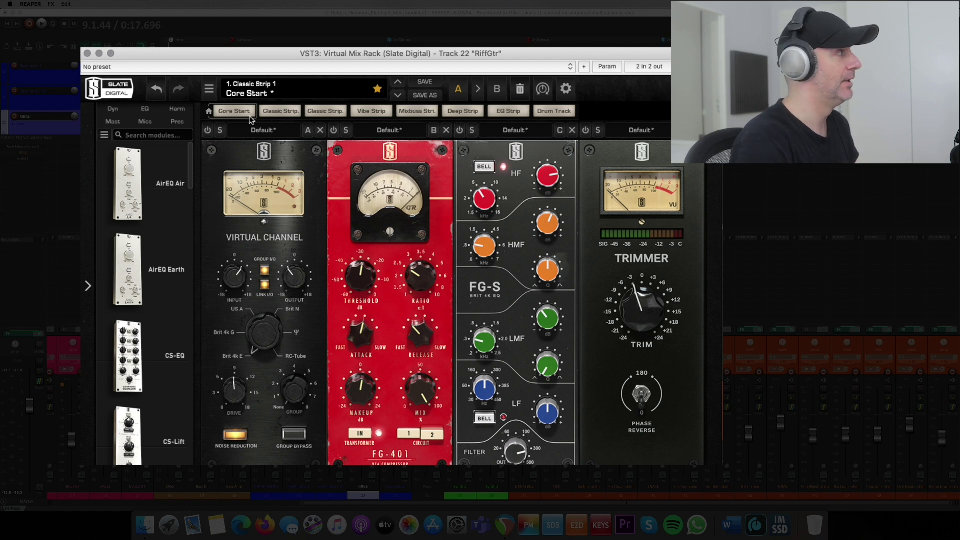
# Switch on the Virtual Channel, FG-401 compressor and FG-S equalizer modules in RiffGtr's Virtual Mix Rack.
pyautogui.click(209, 131)
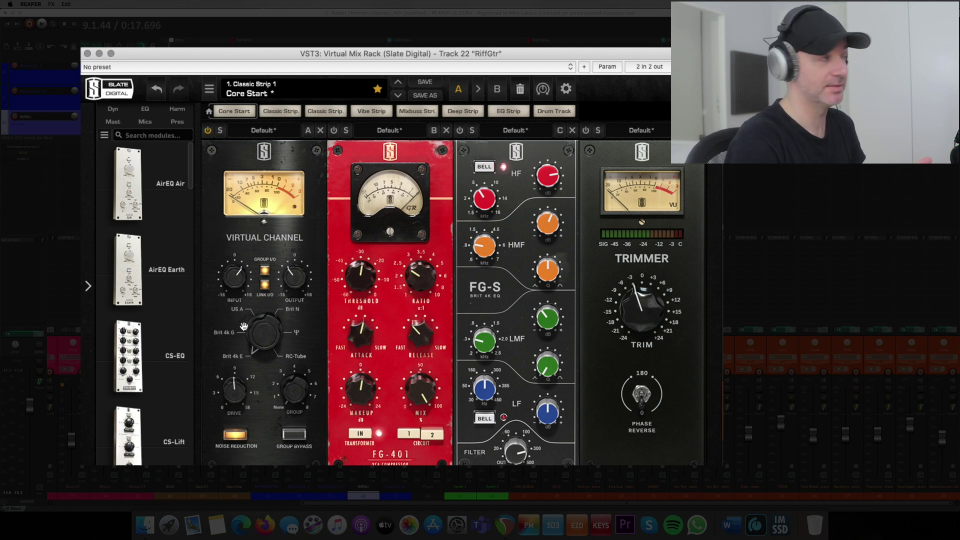
pyautogui.click(334, 130)
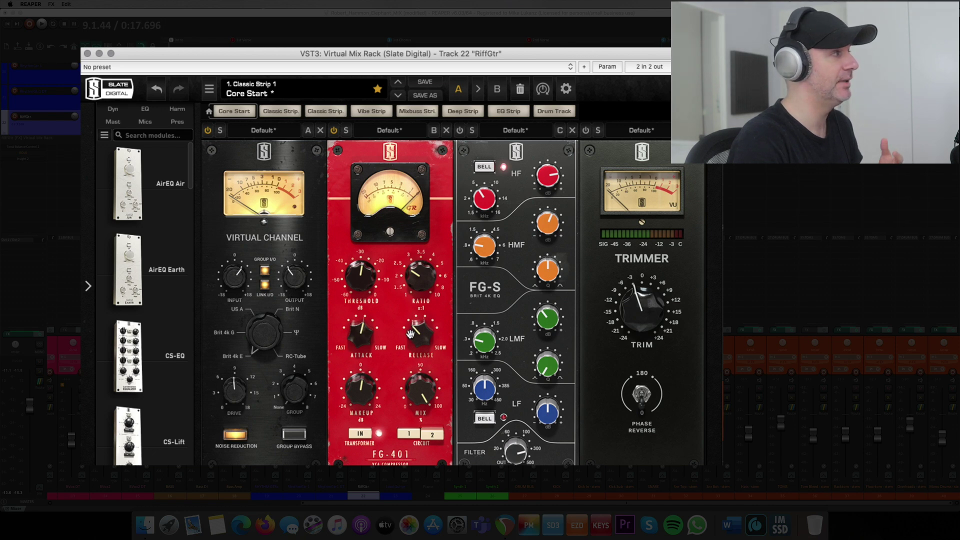
pyautogui.moveTo(414, 285)
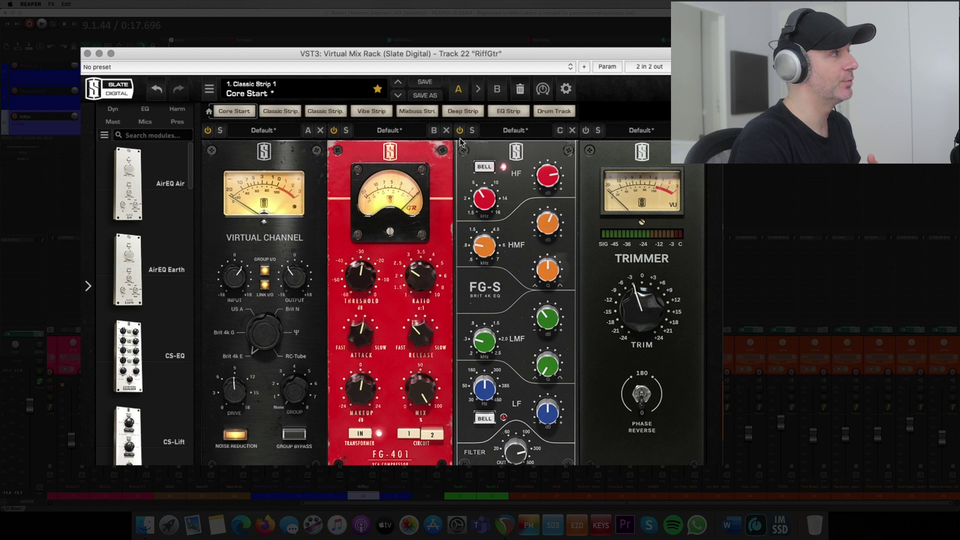
# Examine the FG-S equalizer's HF, HMF, LMF and filter settings on the RiffGtr track.
pyautogui.moveTo(540, 184)
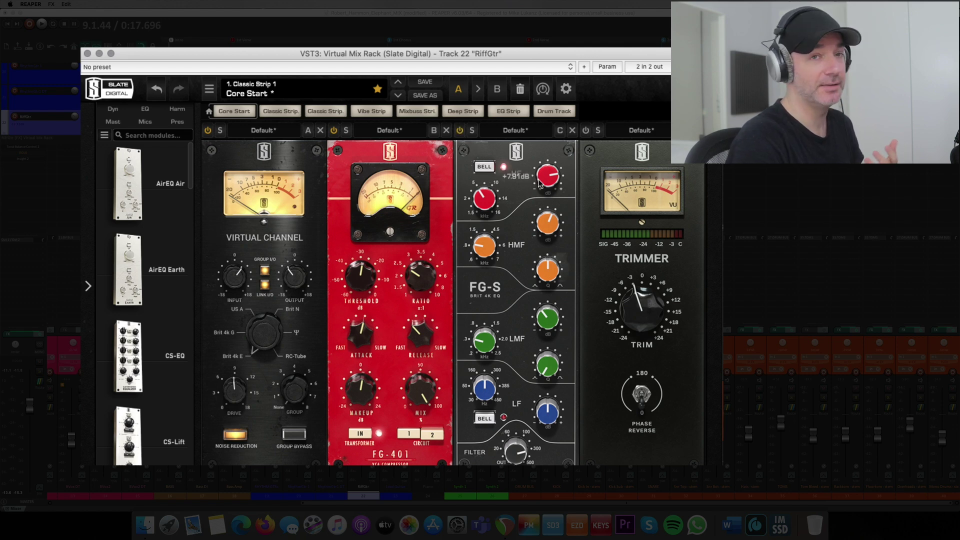
pyautogui.moveTo(488, 198)
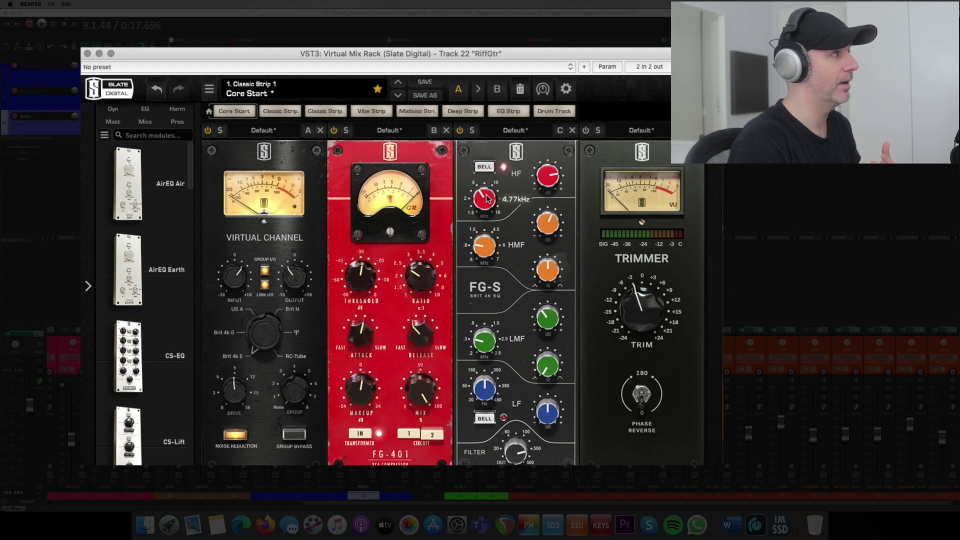
pyautogui.moveTo(485, 247)
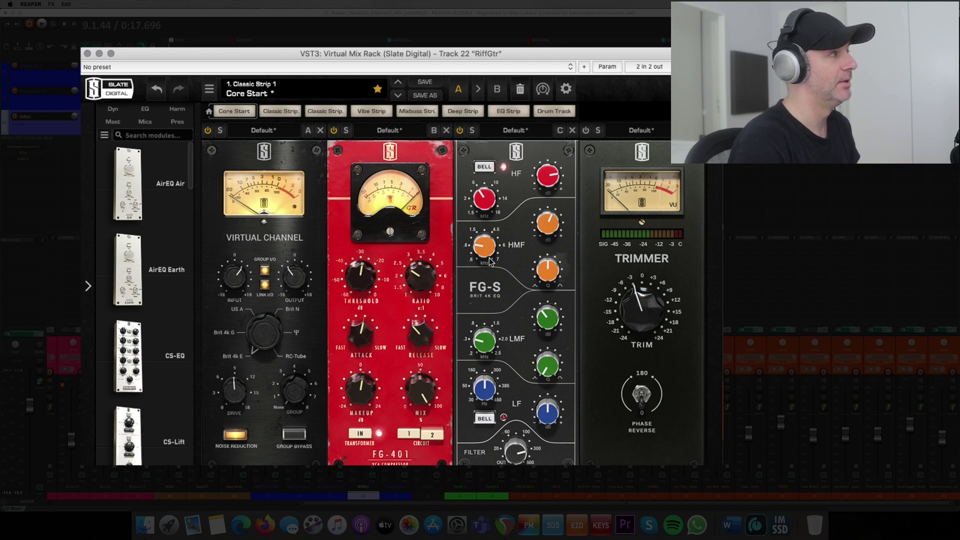
pyautogui.moveTo(490, 349)
pyautogui.moveTo(543, 331)
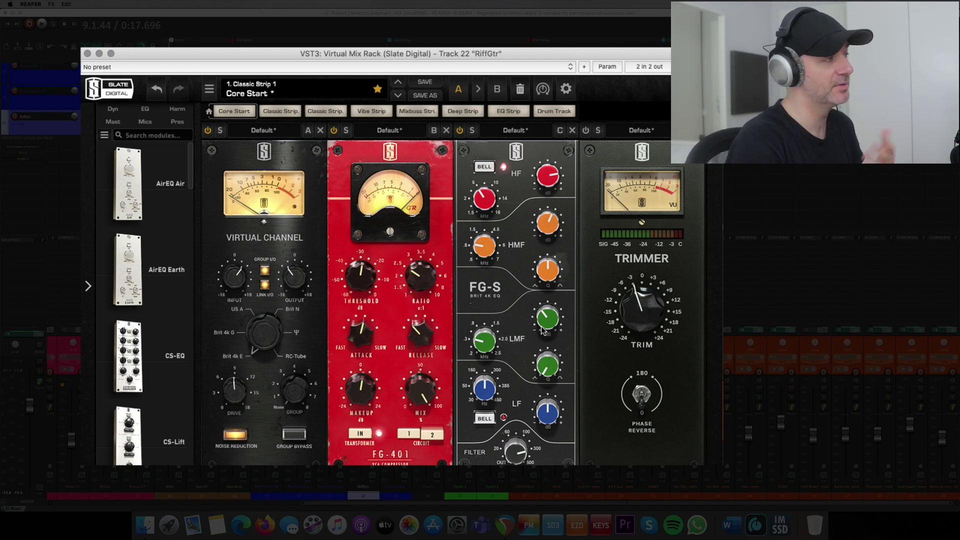
pyautogui.moveTo(511, 445)
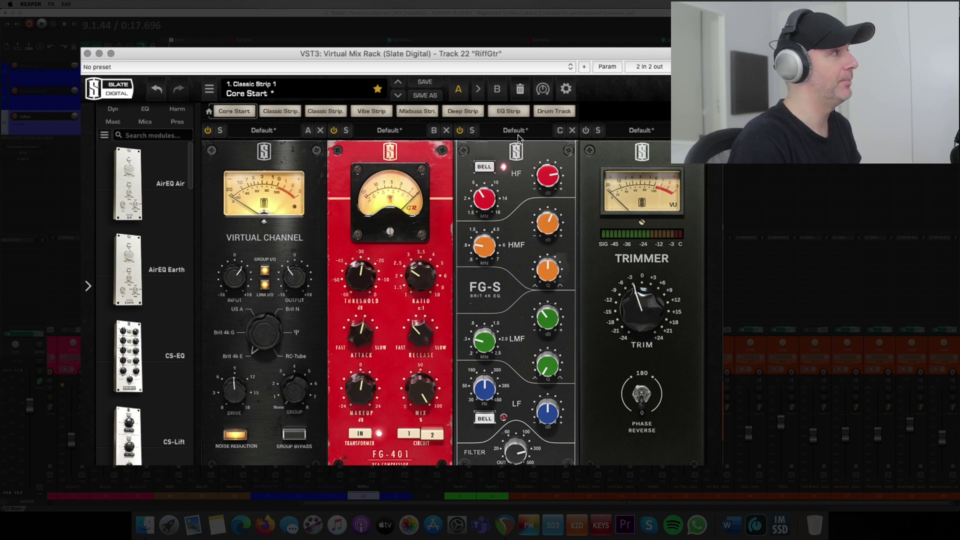
# Switch off FG-401 and FG-S, switch them and the Trimmer on one by one during playback, and close the rack.
pyautogui.click(333, 130)
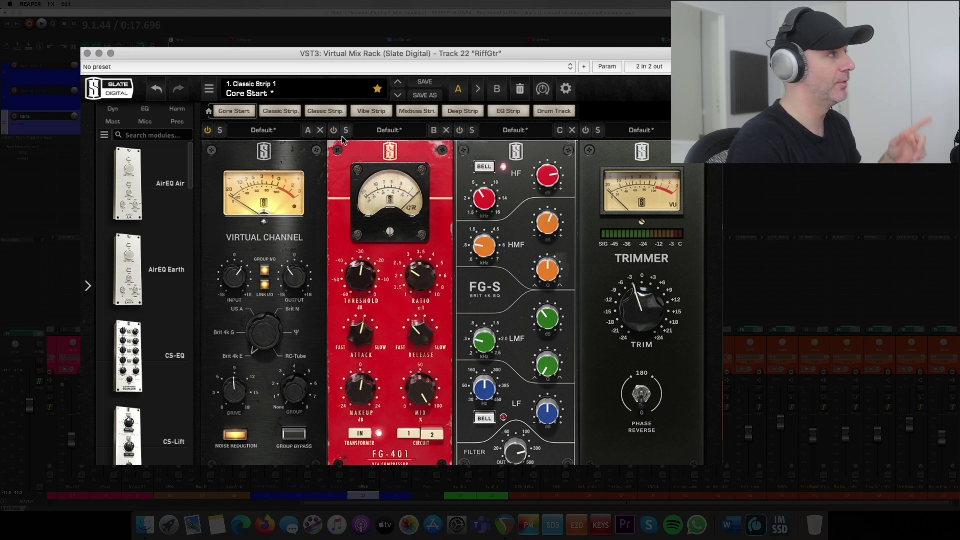
pyautogui.press('space')
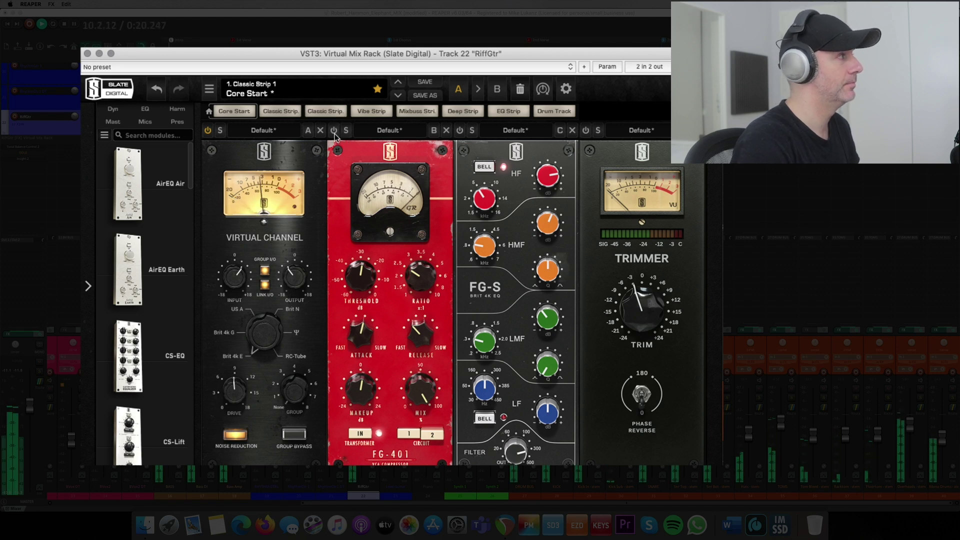
pyautogui.click(335, 131)
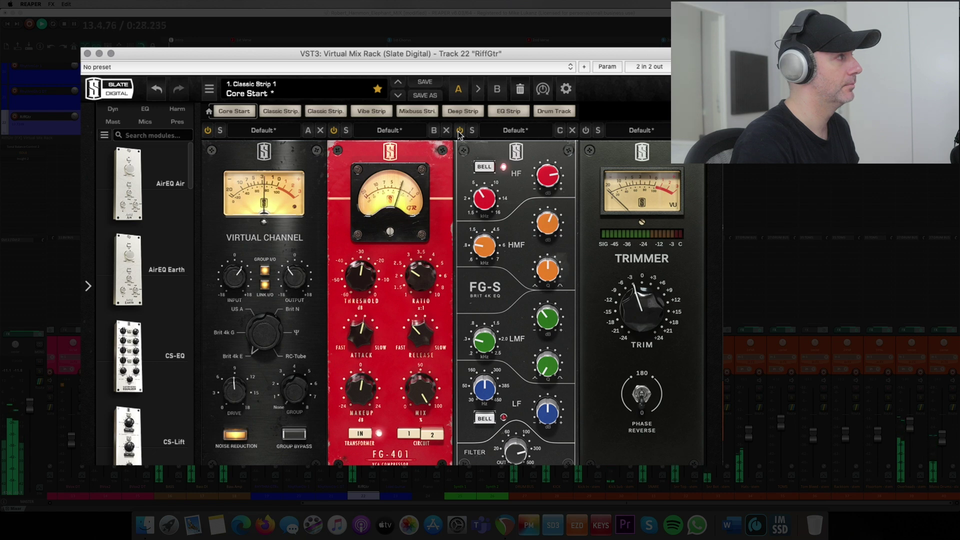
pyautogui.click(586, 131)
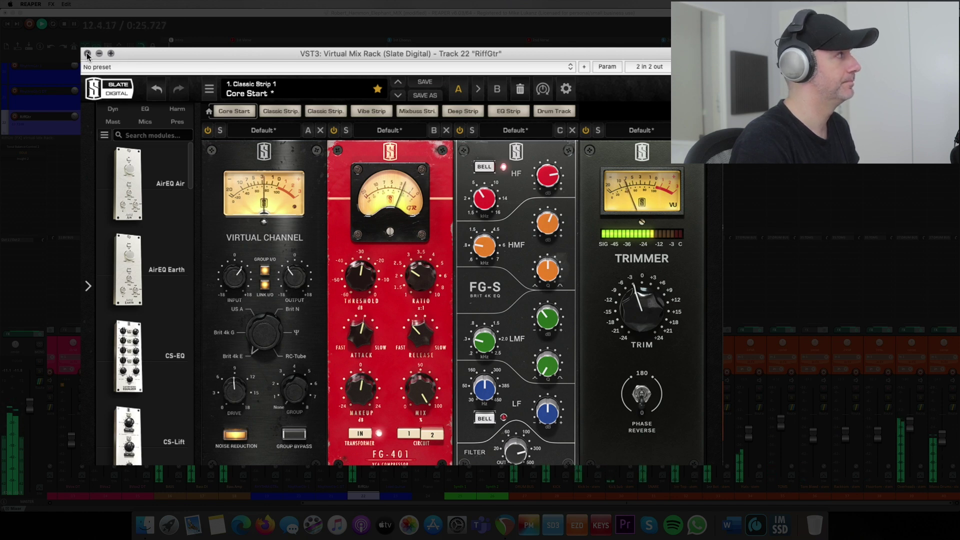
pyautogui.press('super+w')
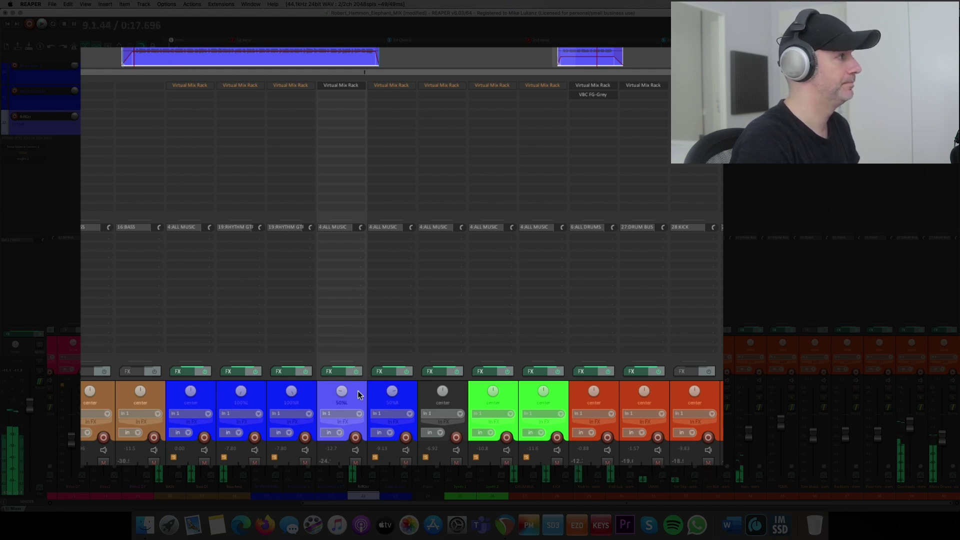
pyautogui.press('space')
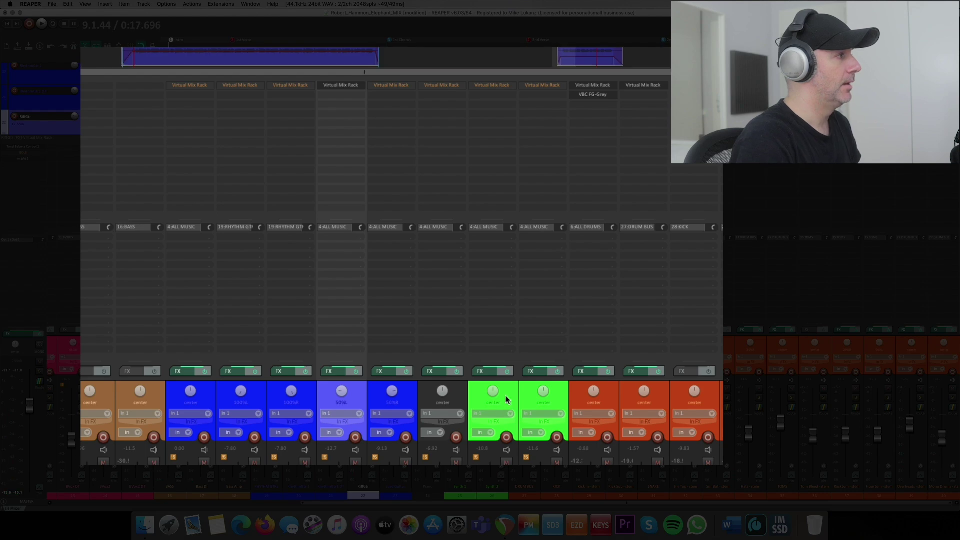
# Switch on the Virtual Mix Racks of Synth 1 and Synth 2, view each one's Virtual Channel module and close both racks.
pyautogui.click(507, 400)
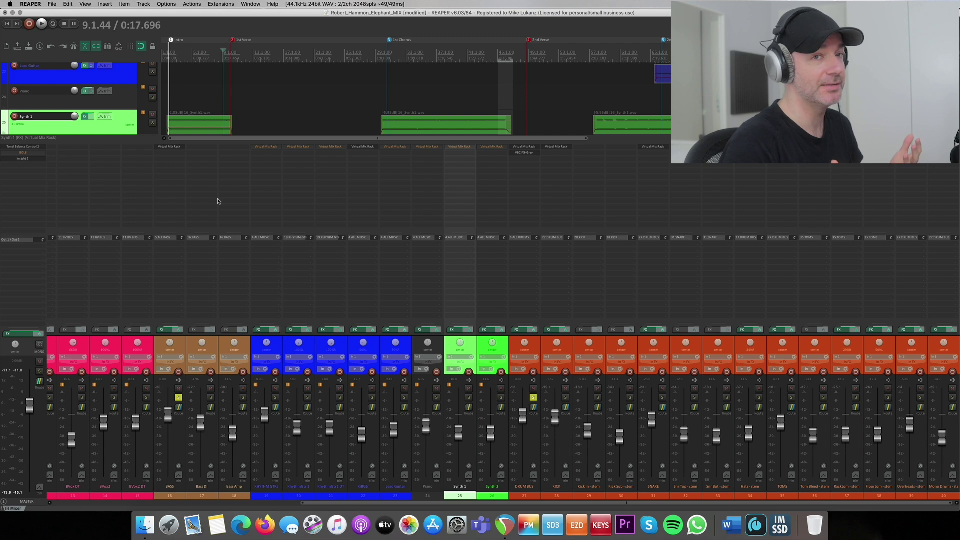
pyautogui.click(453, 148)
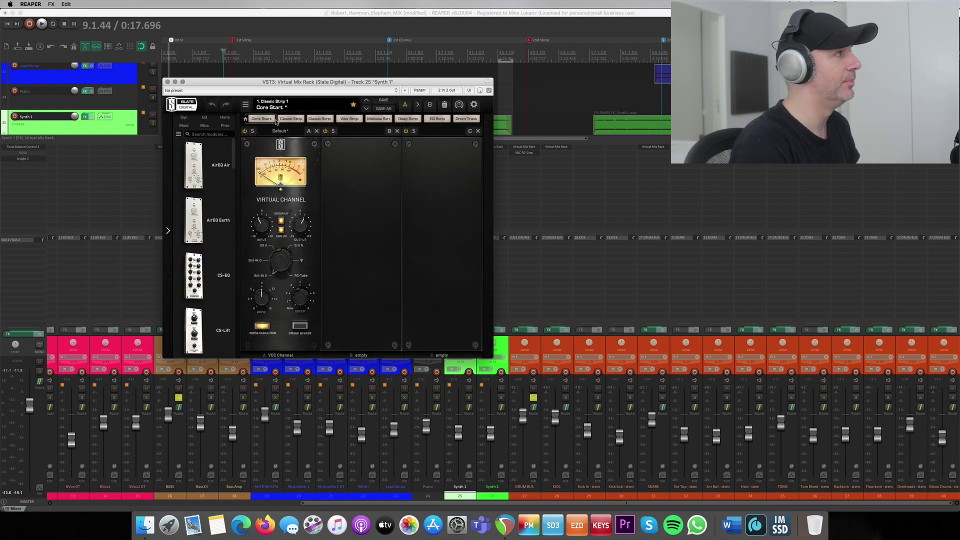
pyautogui.click(168, 83)
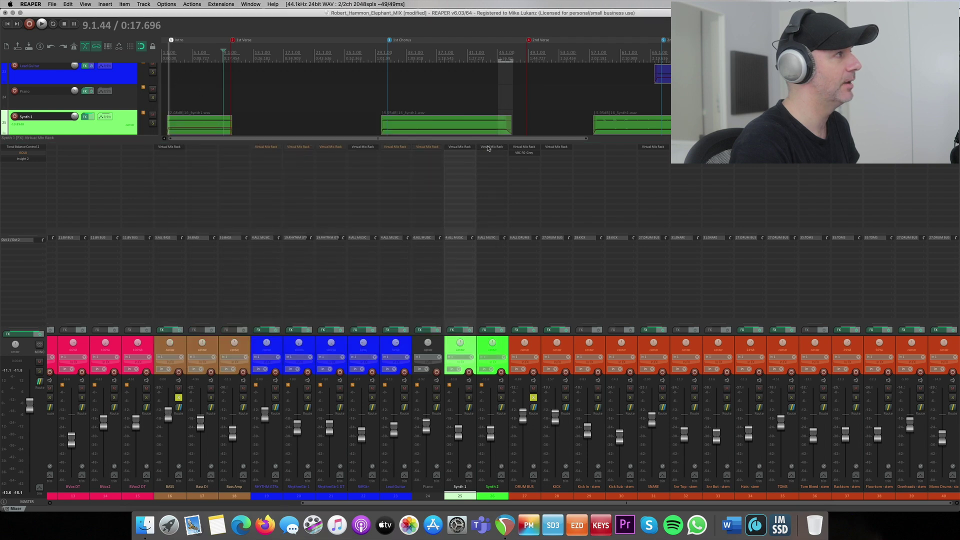
pyautogui.click(487, 148)
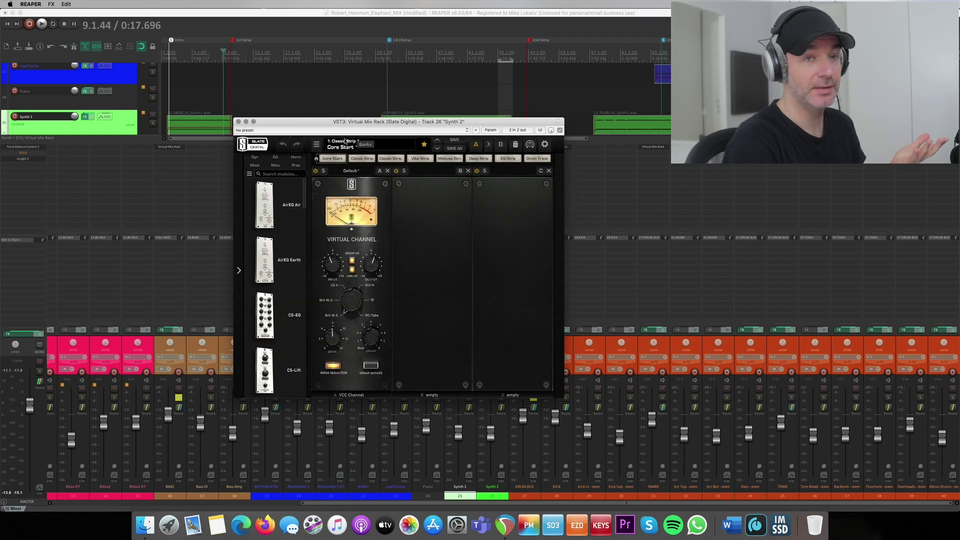
pyautogui.click(238, 122)
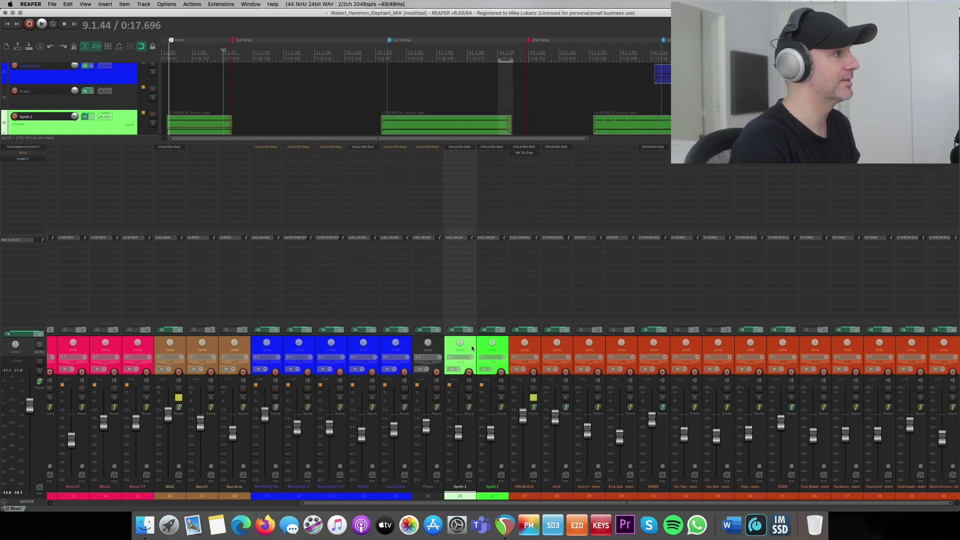
# Solo Synth 1 and Synth 2, play the intro section and lower Synth 1's volume slightly.
pyautogui.click(470, 397)
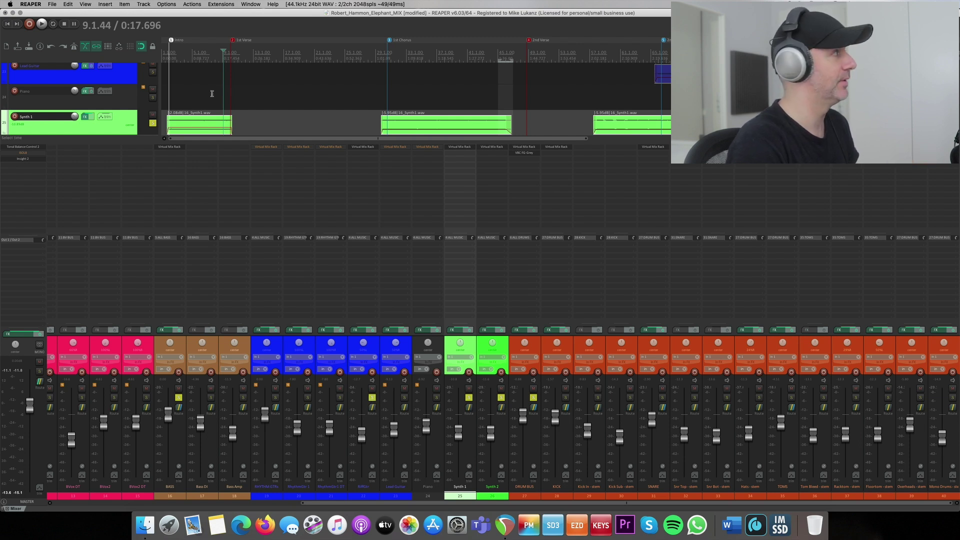
pyautogui.click(172, 56)
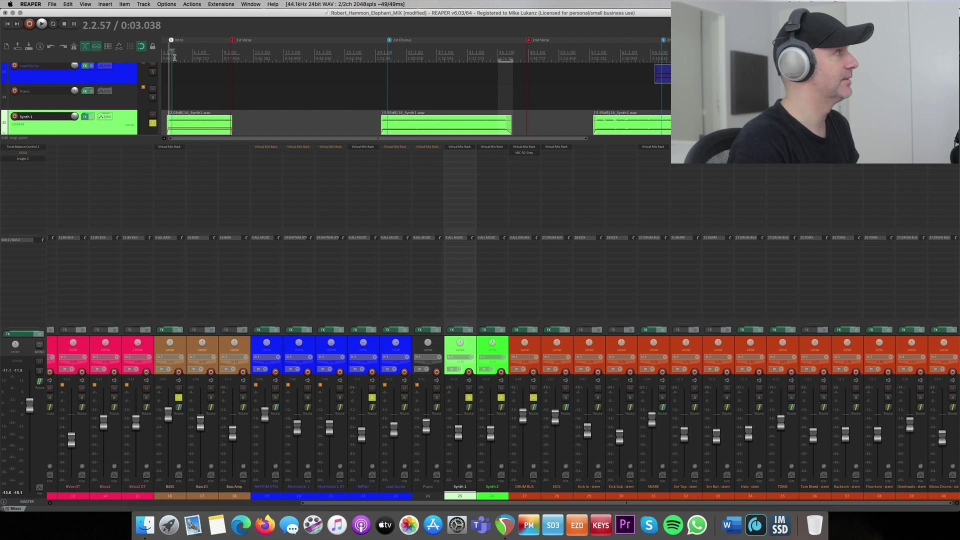
pyautogui.press('space')
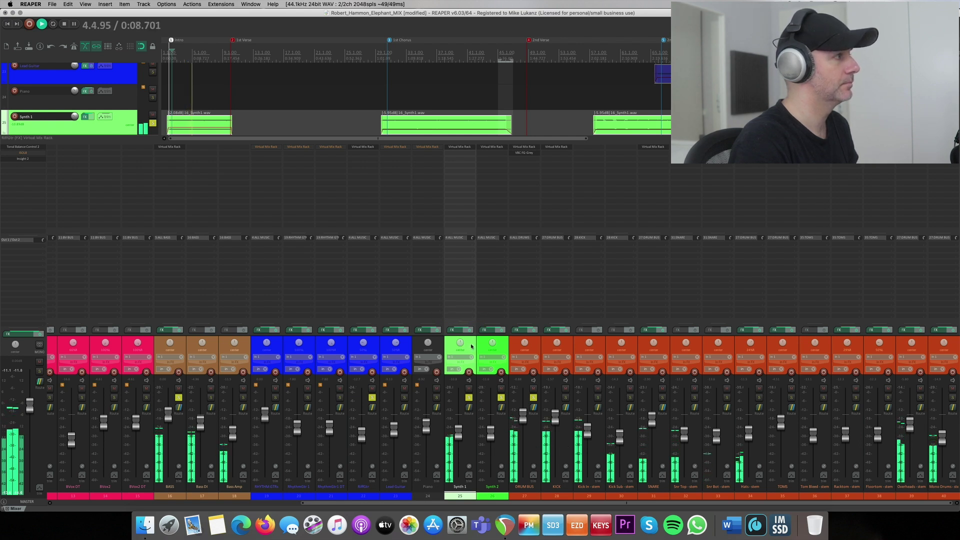
pyautogui.press('space')
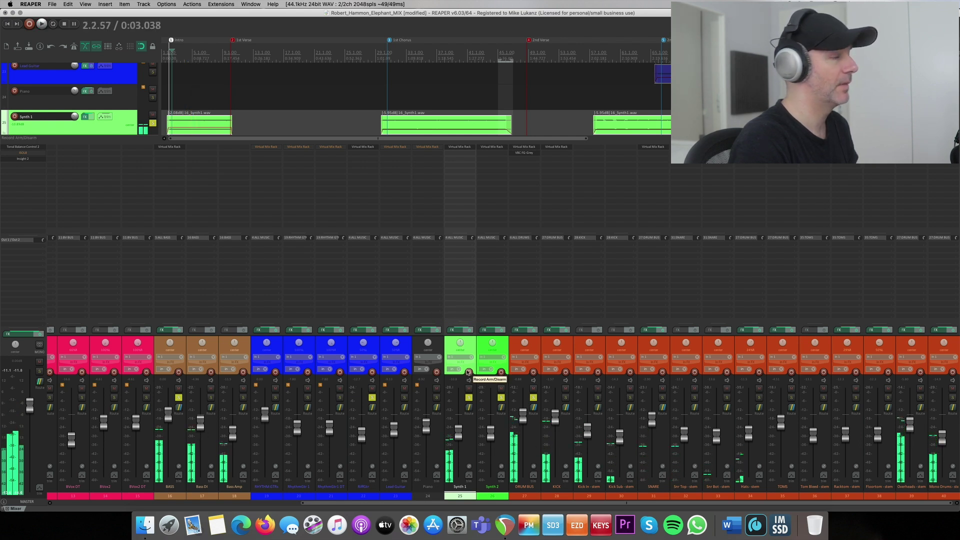
pyautogui.press('space')
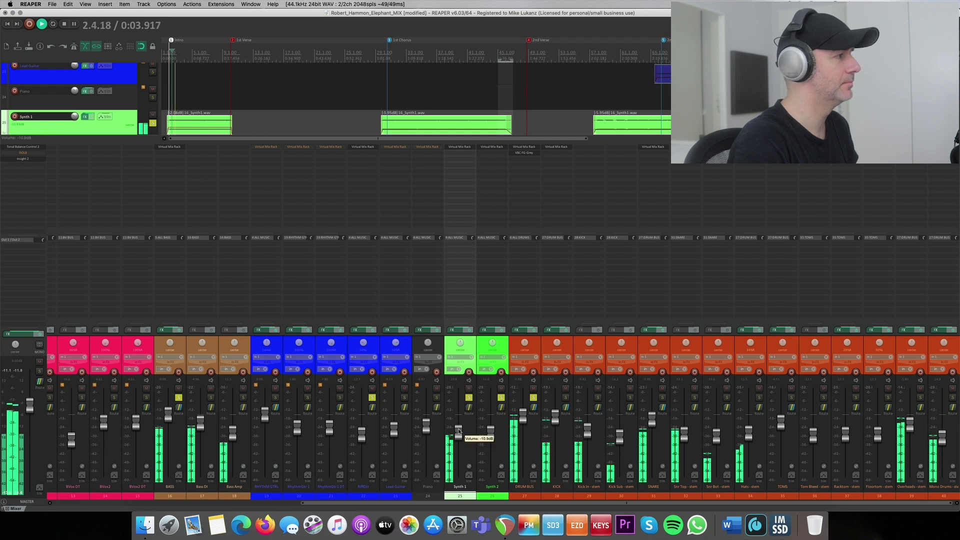
pyautogui.moveTo(459, 431); pyautogui.dragTo(459, 434)
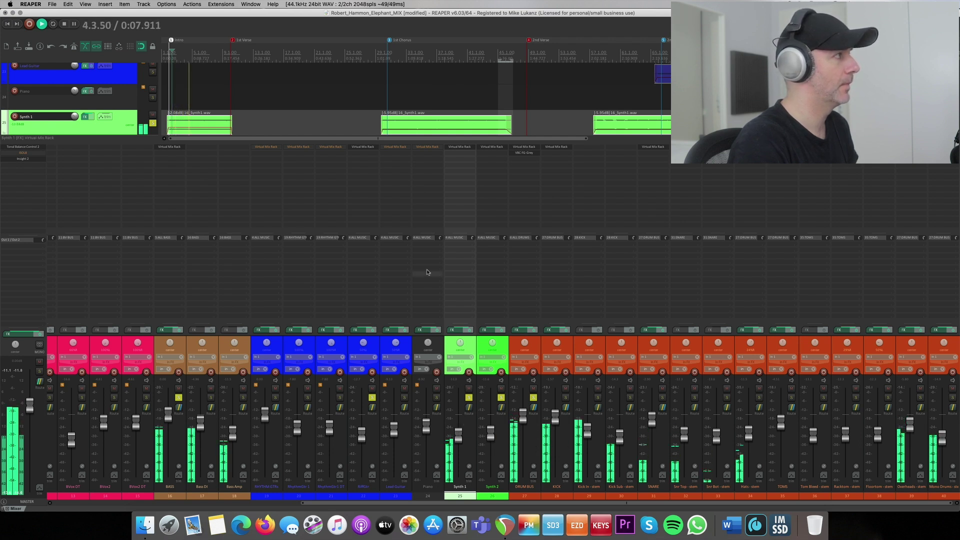
pyautogui.press('space')
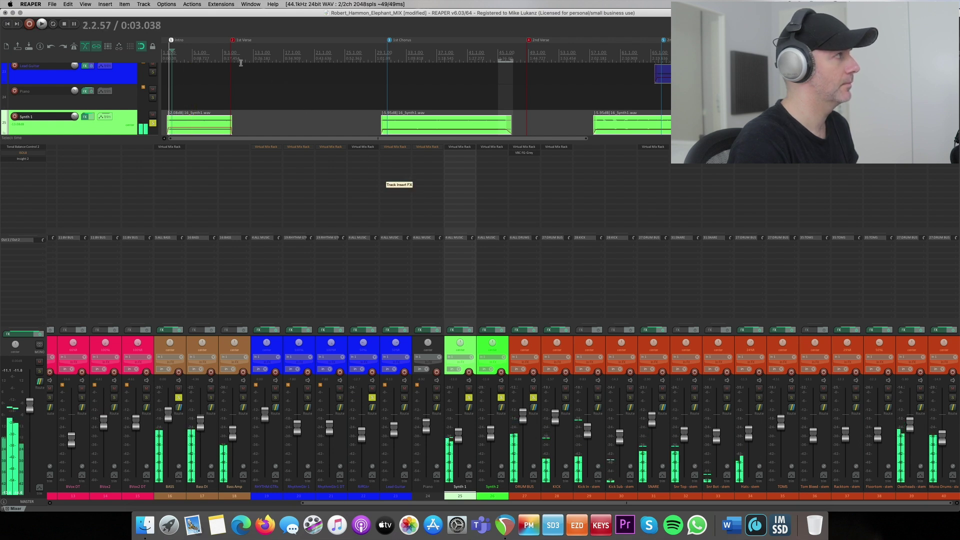
# Play from bar 10, fine-tune Synth 2's volume against the riff guitar, and stop playback with RiffGtr selected.
pyautogui.click(230, 55)
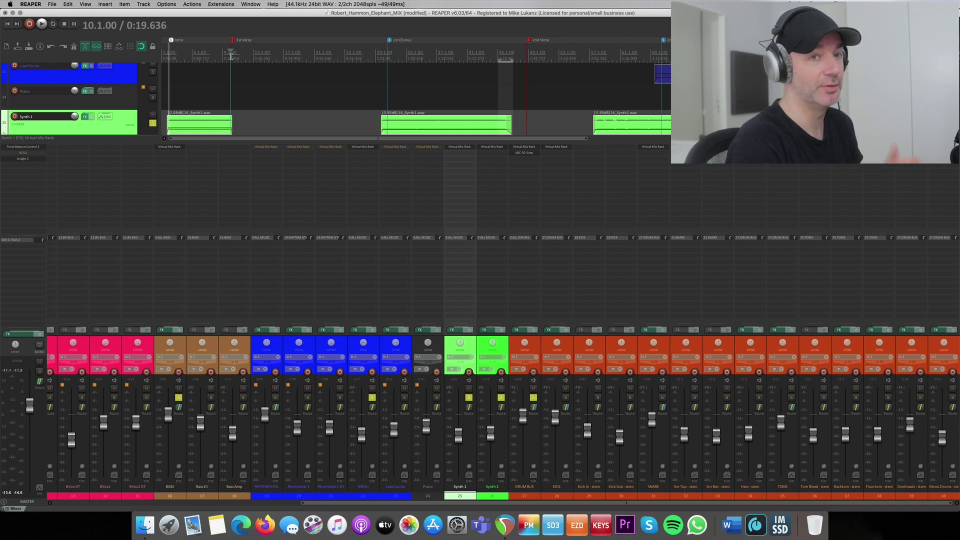
pyautogui.press('space')
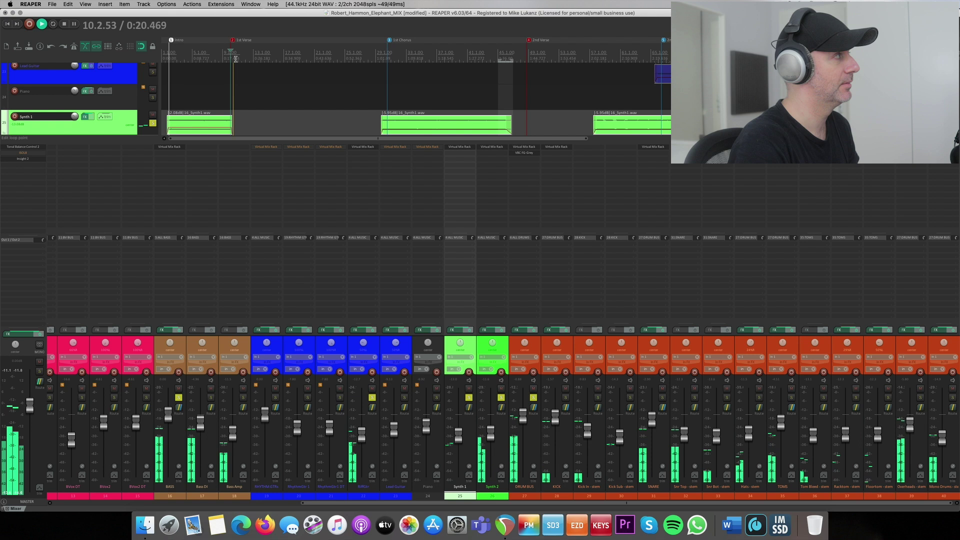
pyautogui.click(501, 365)
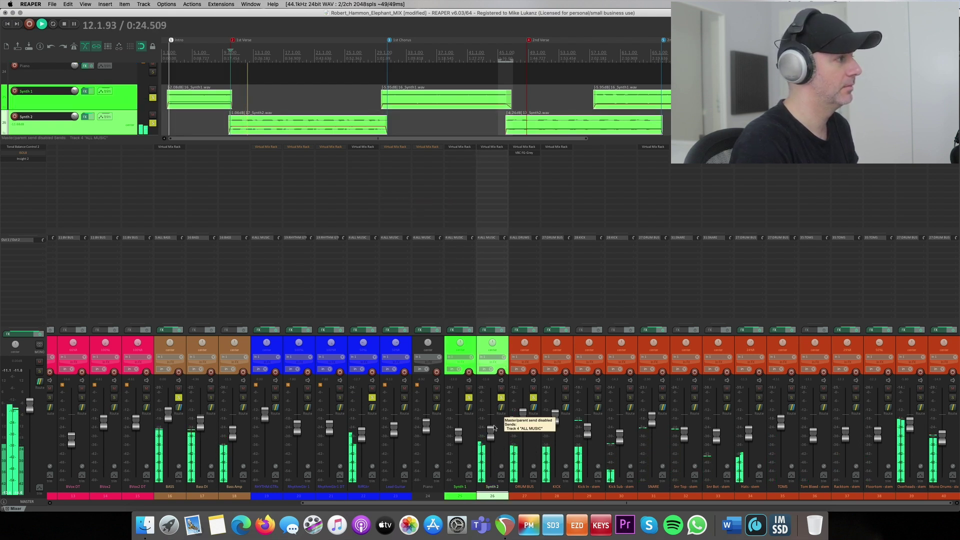
pyautogui.moveTo(492, 433)
pyautogui.mouseDown()
pyautogui.moveTo(493, 418)
pyautogui.moveTo(491, 436)
pyautogui.mouseUp()
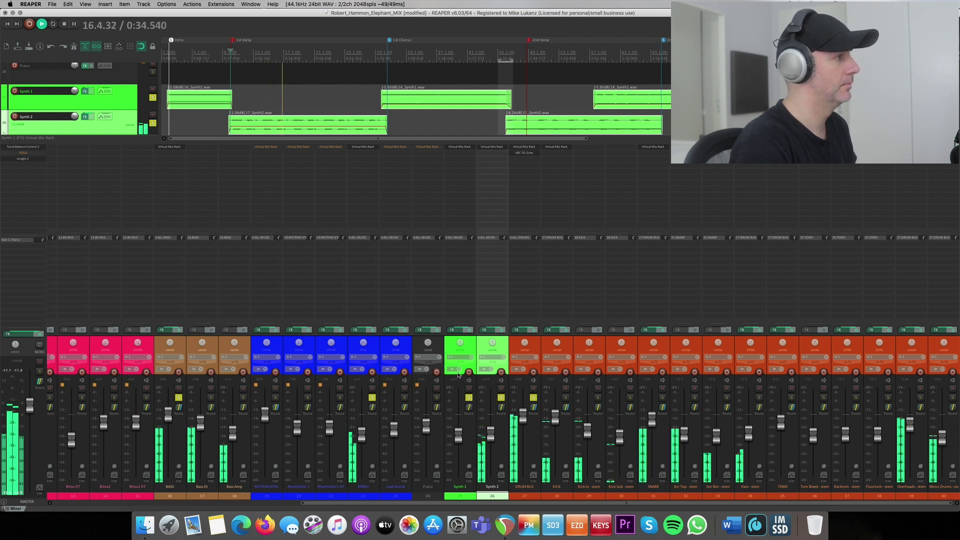
pyautogui.click(377, 349)
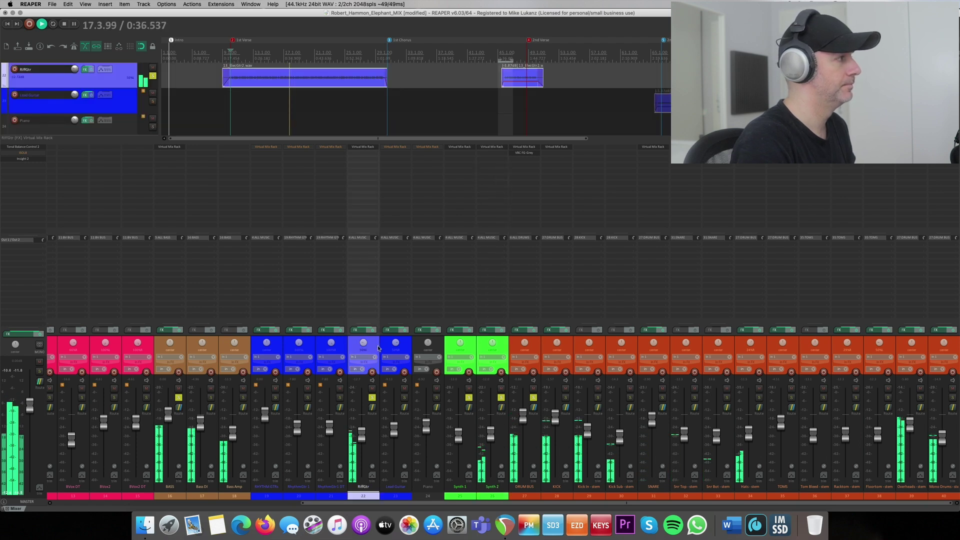
pyautogui.press('space')
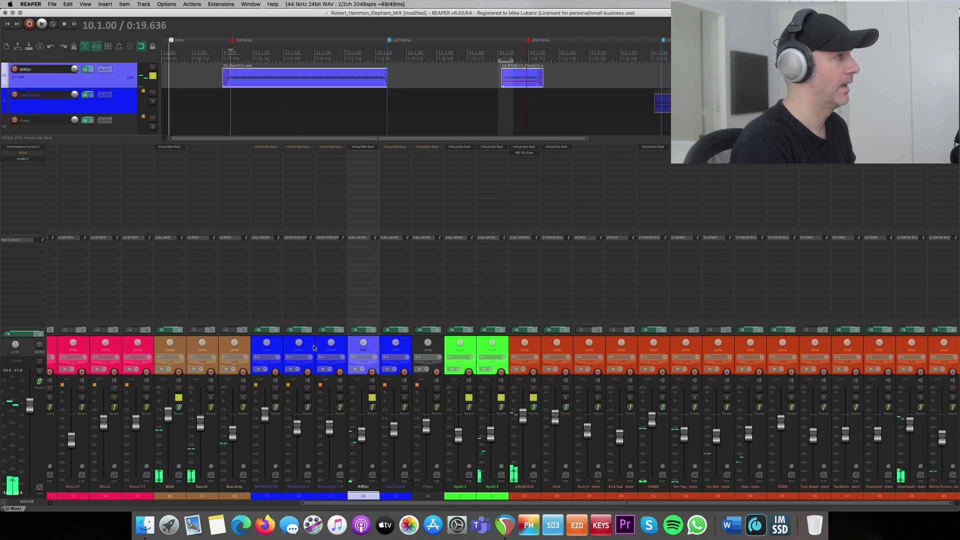
# Select the RhythmGtr 1 and RhythmGtr1 DT tracks and solo their RHYTHM GTRs bus.
pyautogui.click(281, 347)
pyautogui.keyDown('shift'); pyautogui.click(302, 349); pyautogui.keyUp('shift')
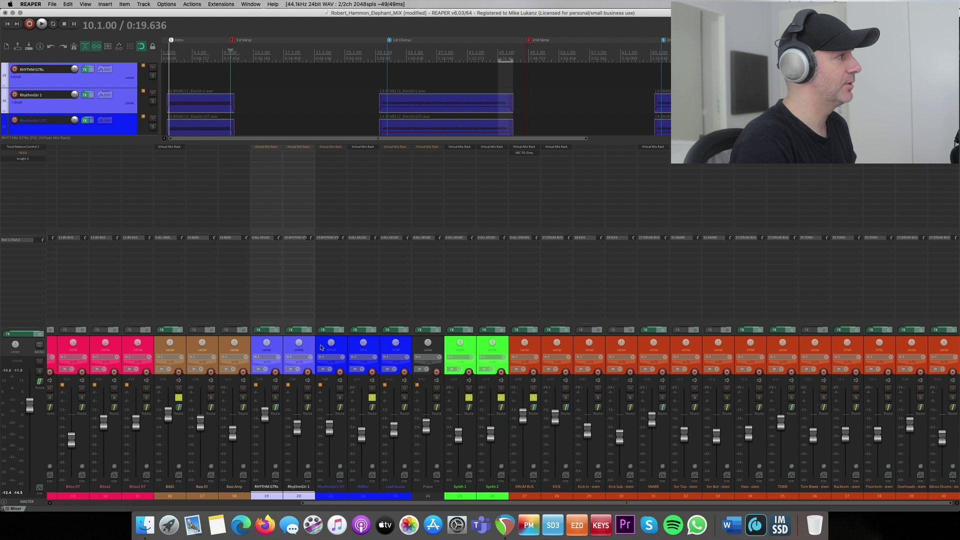
pyautogui.click(321, 349)
pyautogui.click(314, 348)
pyautogui.keyDown('shift'); pyautogui.click(321, 349); pyautogui.keyUp('shift')
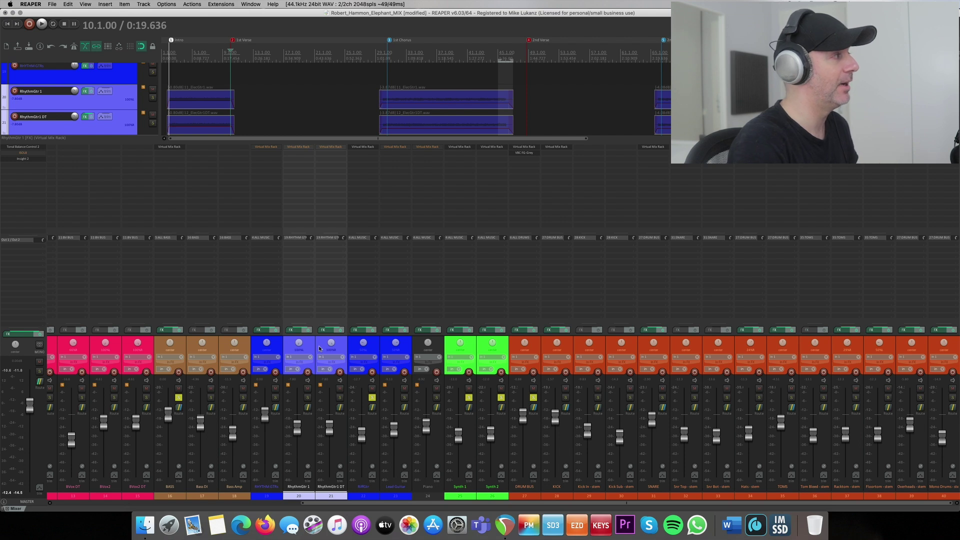
pyautogui.click(275, 398)
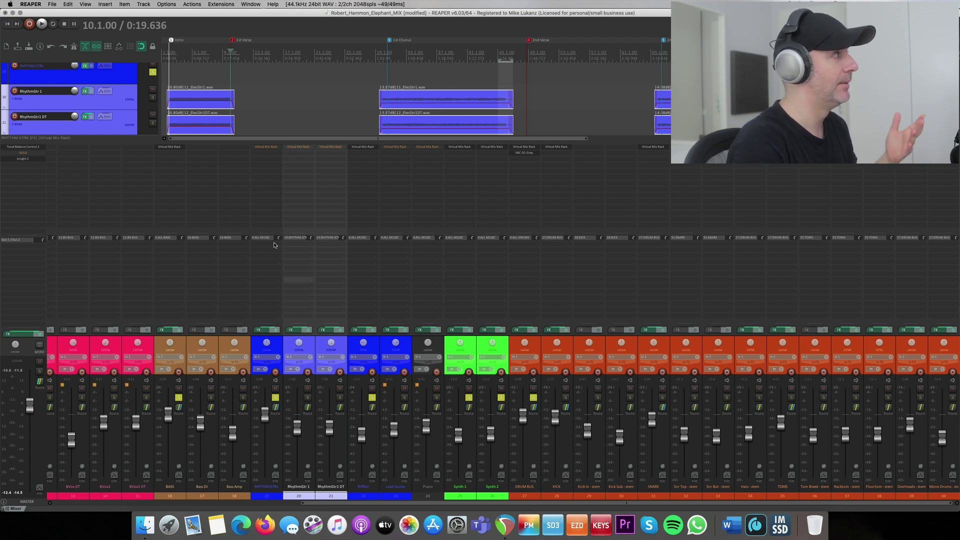
# Listen to the rhythm guitars in the mix from bar 2 and from just before the 1st Chorus.
pyautogui.click(170, 55)
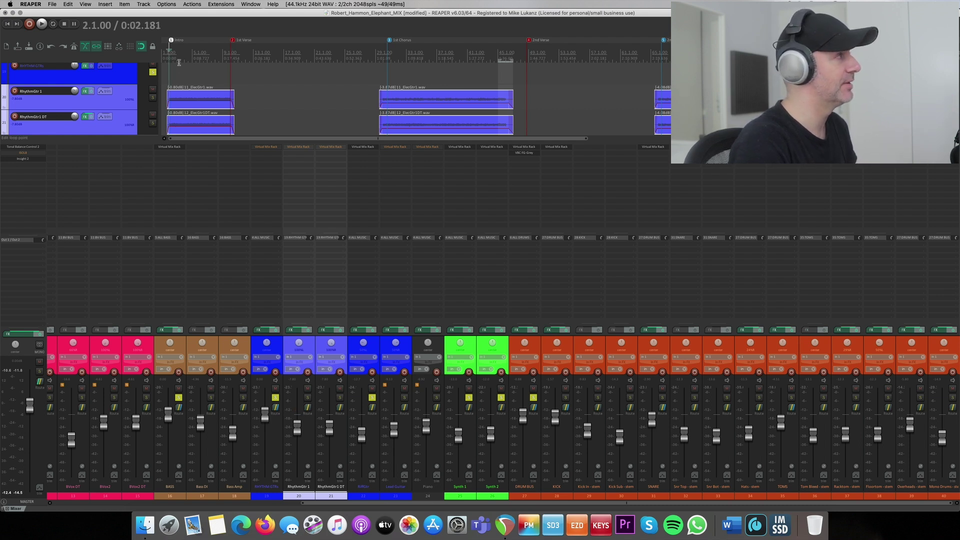
pyautogui.press('space')
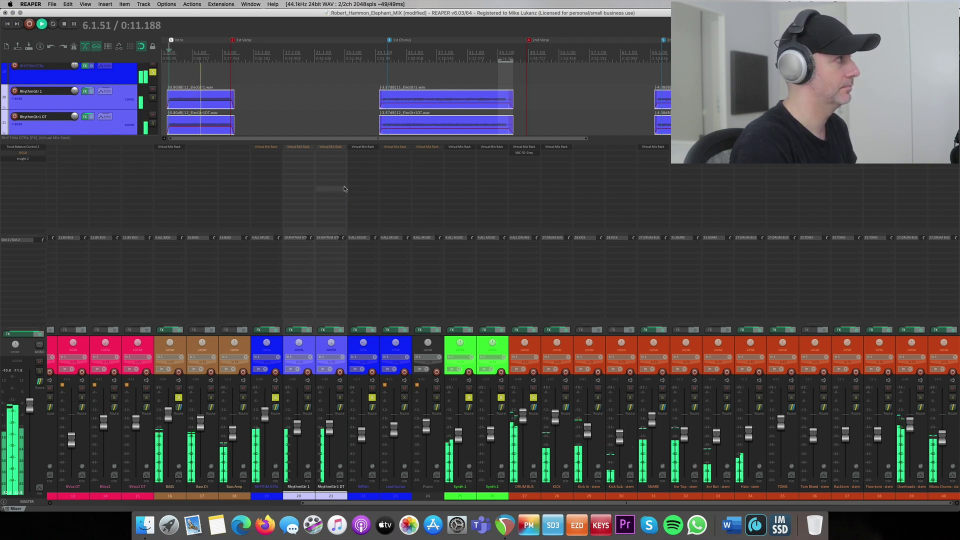
pyautogui.press('space')
pyautogui.click(381, 54)
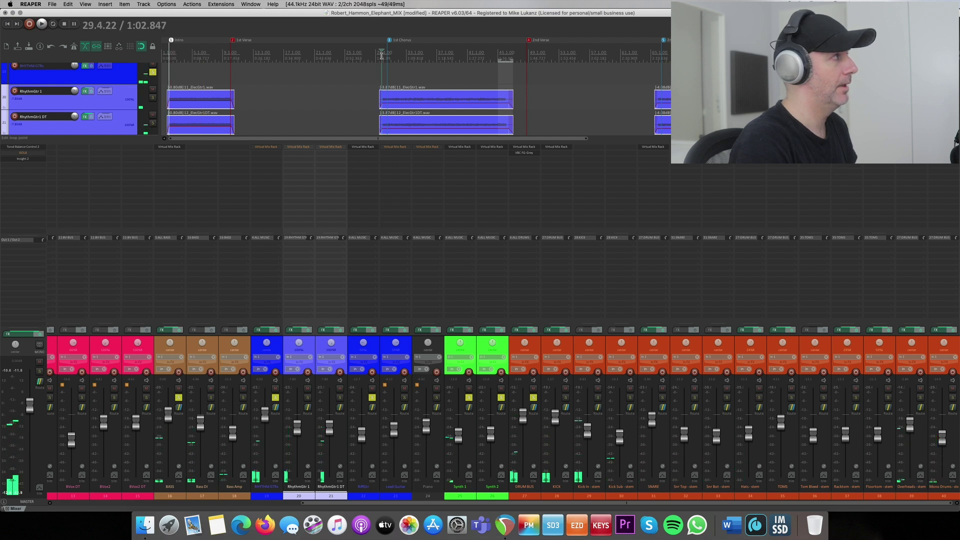
pyautogui.press('space')
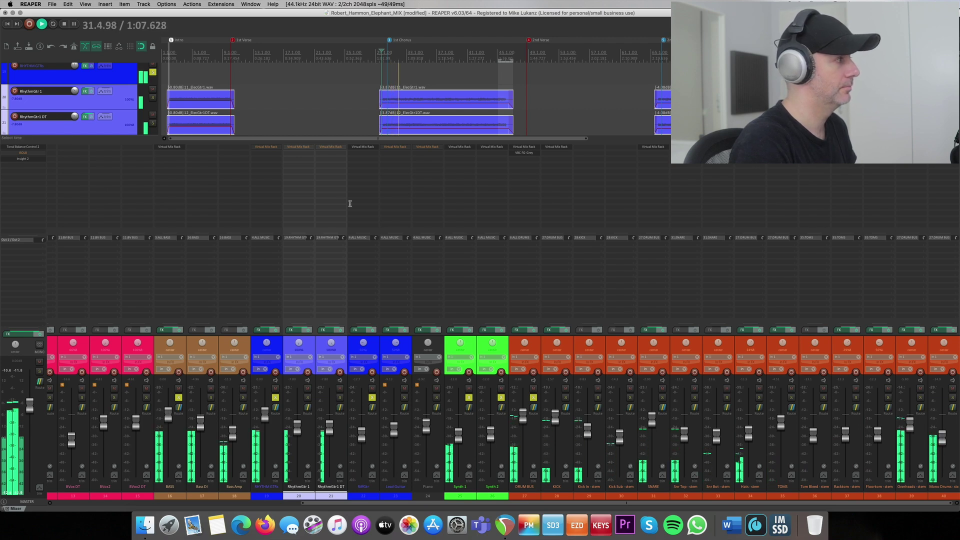
pyautogui.press('space')
# Switch on the Virtual Mix Racks of both rhythm guitar tracks and examine the FG-S low-mid gain and frequency on RhythmGtr 1.
pyautogui.click(290, 345)
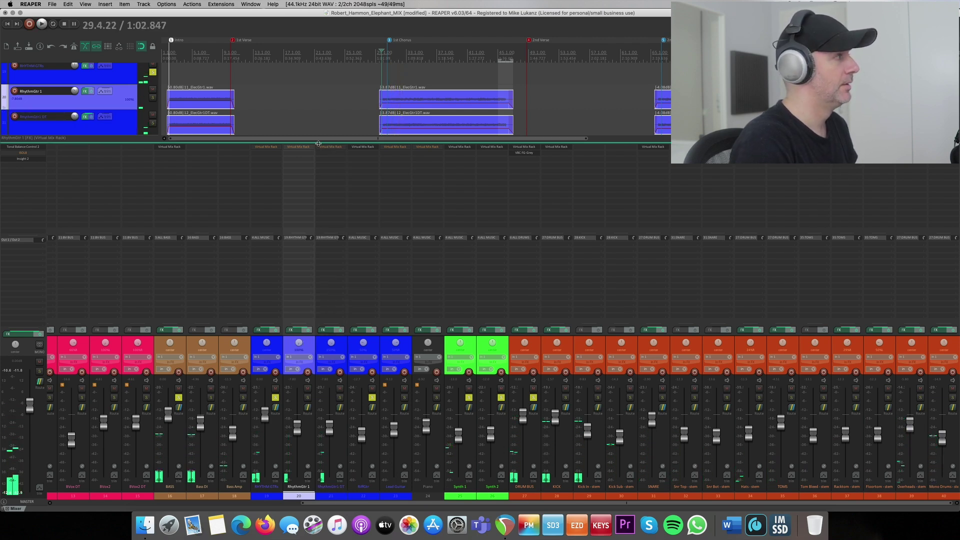
pyautogui.click(299, 147)
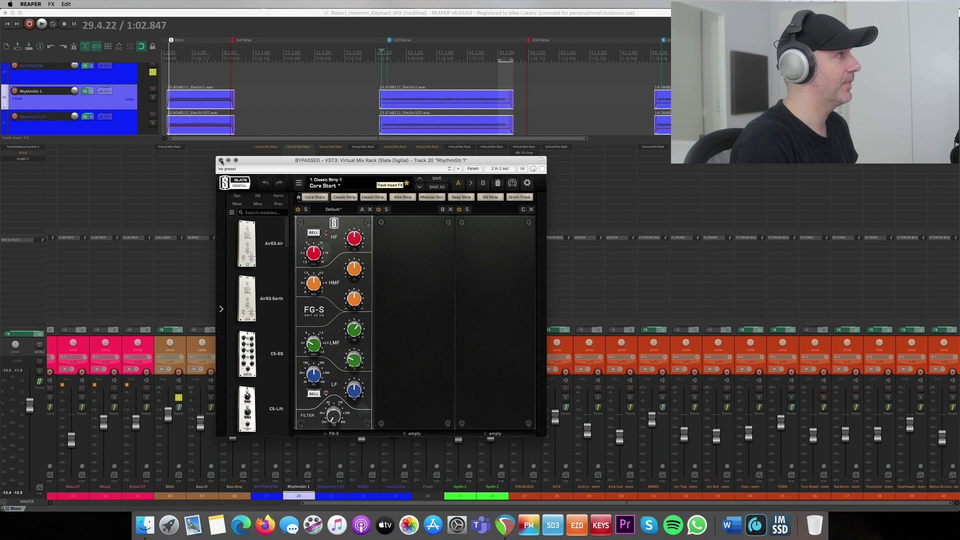
pyautogui.click(221, 160)
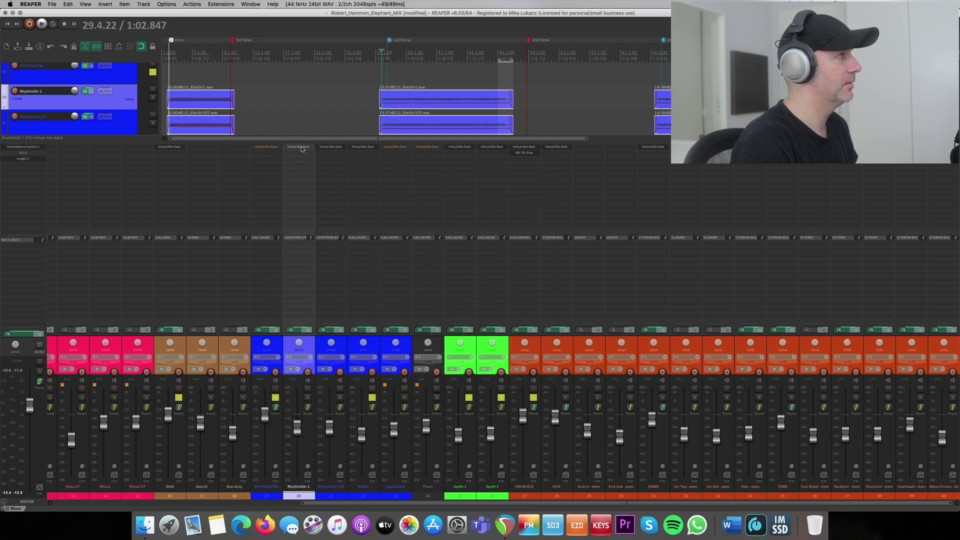
pyautogui.click(301, 146)
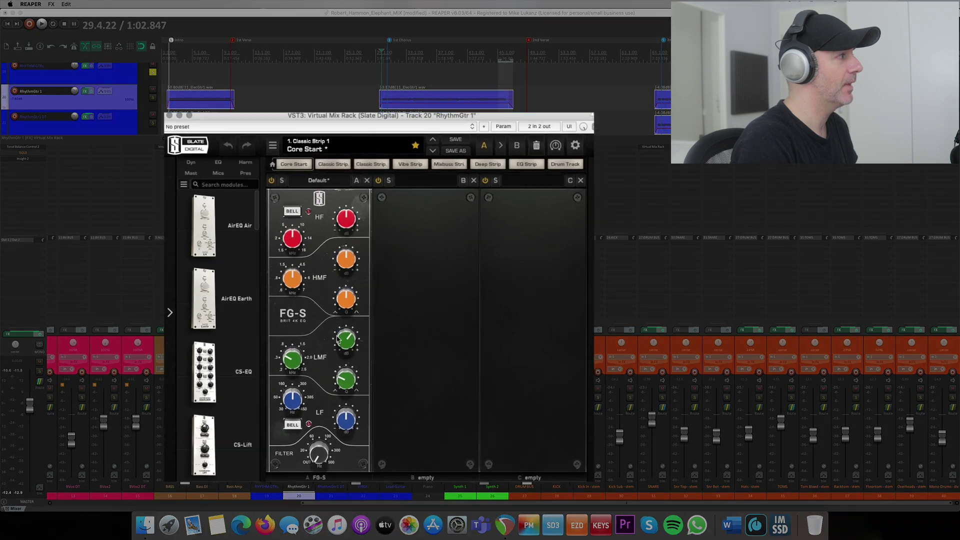
pyautogui.moveTo(350, 332)
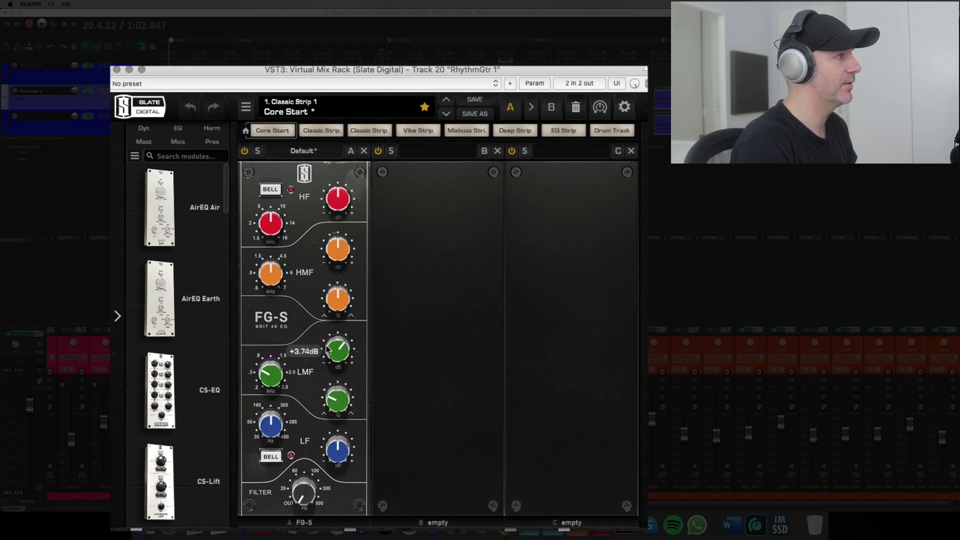
pyautogui.moveTo(271, 371)
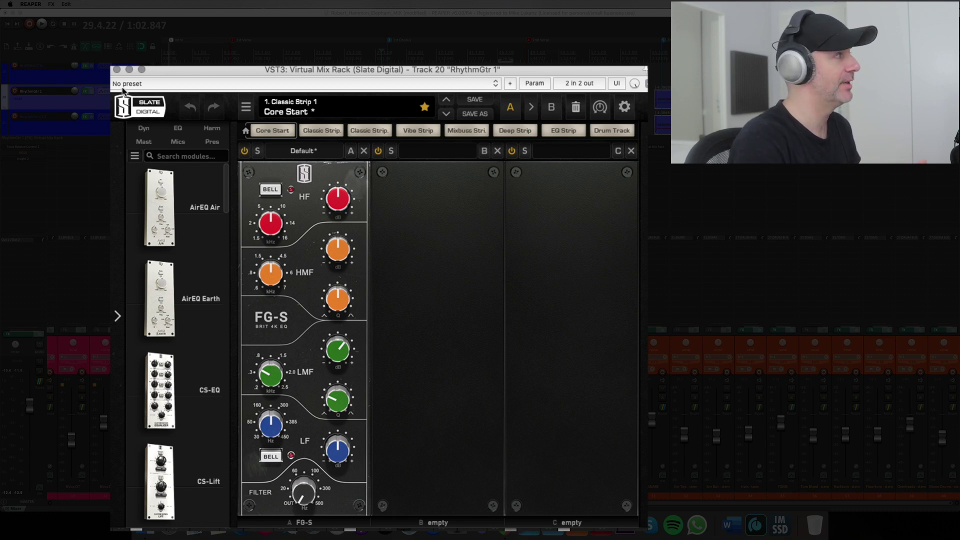
pyautogui.click(117, 69)
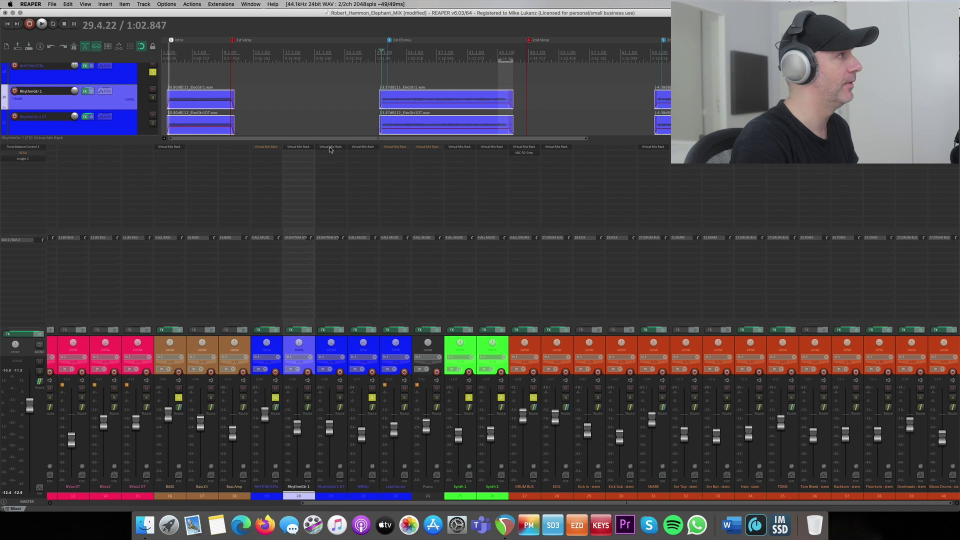
# Examine the FG-S low-mid gain on the RhythmGtr1 DT track and close its Virtual Mix Rack.
pyautogui.click(330, 148)
pyautogui.moveTo(400, 307)
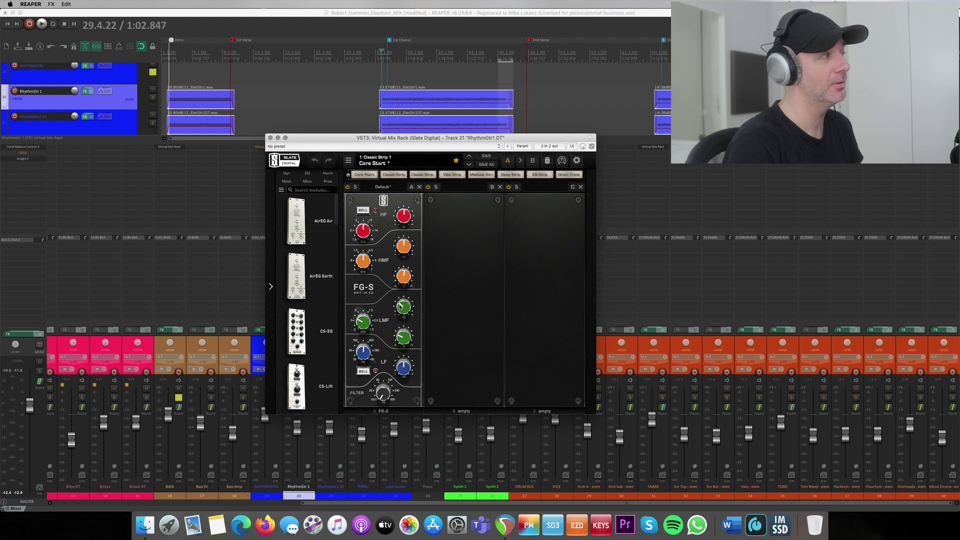
pyautogui.moveTo(400, 307)
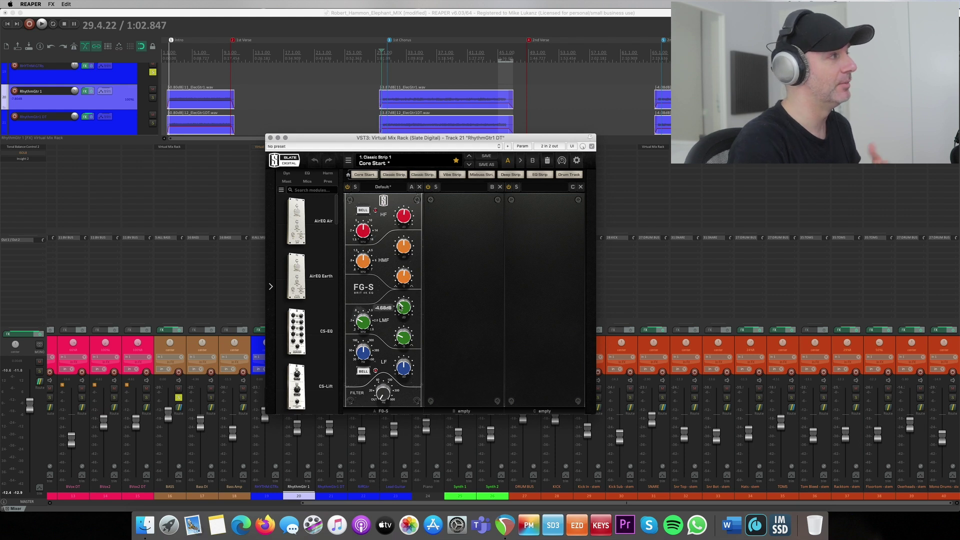
pyautogui.click(271, 138)
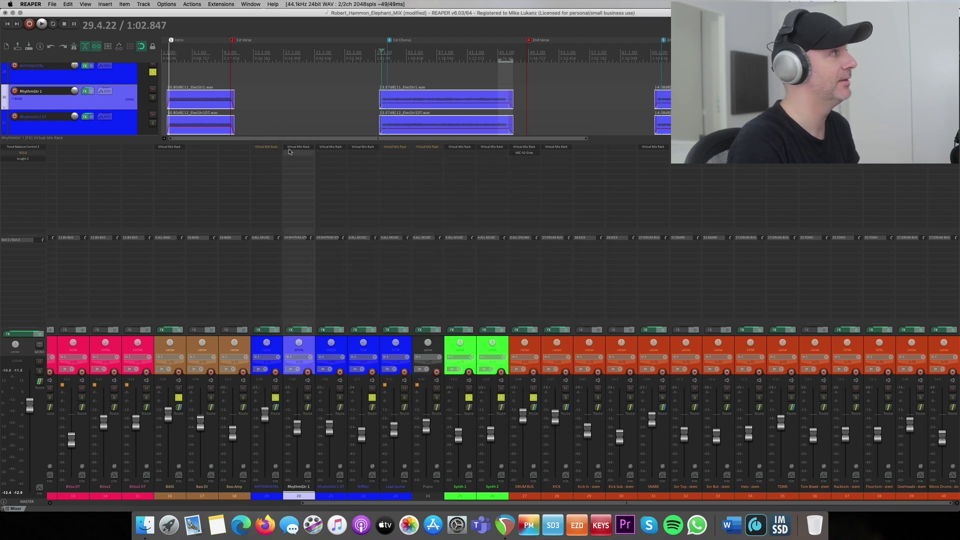
# Open the Virtual Mix Rack on the RHYTHM GTRs bus and examine the FG-S filter frequency and high-mid gain.
pyautogui.click(279, 148)
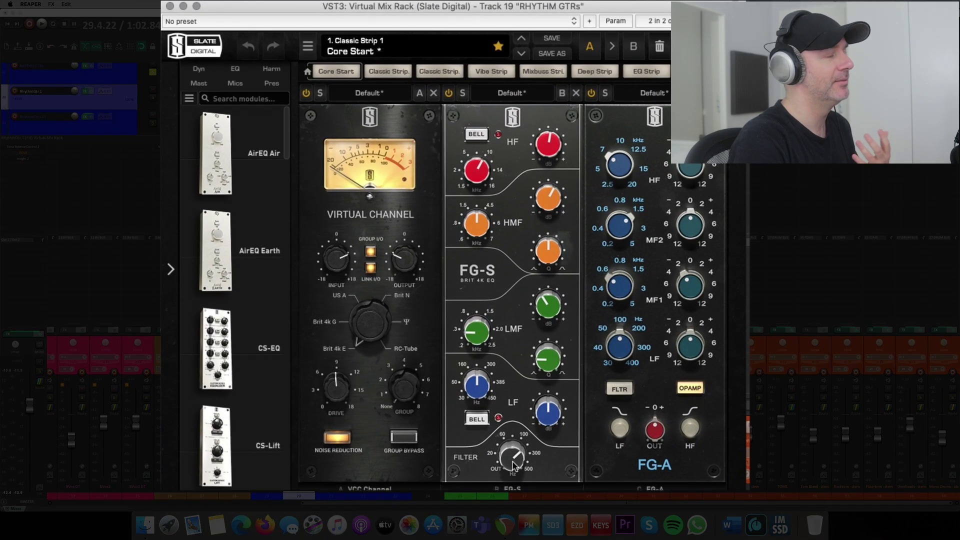
pyautogui.moveTo(489, 363)
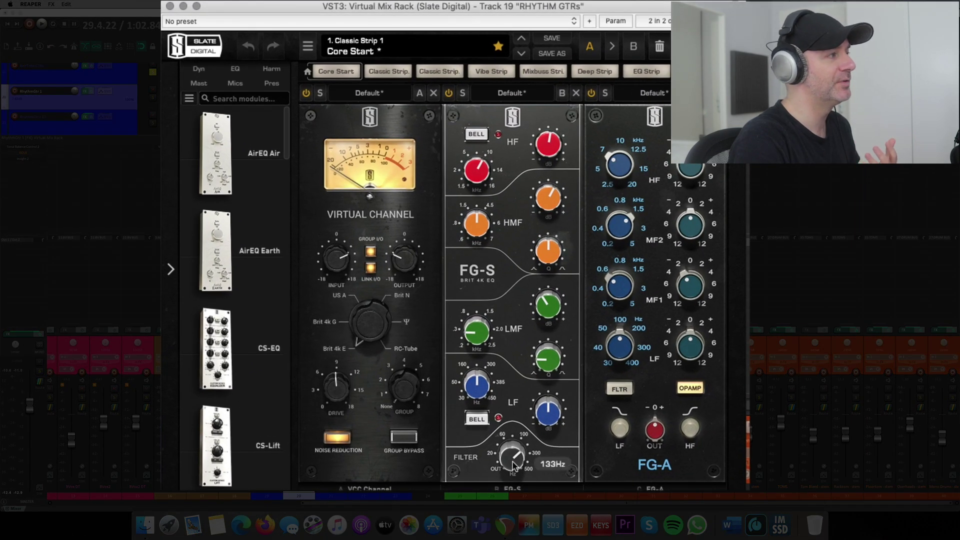
pyautogui.moveTo(551, 211)
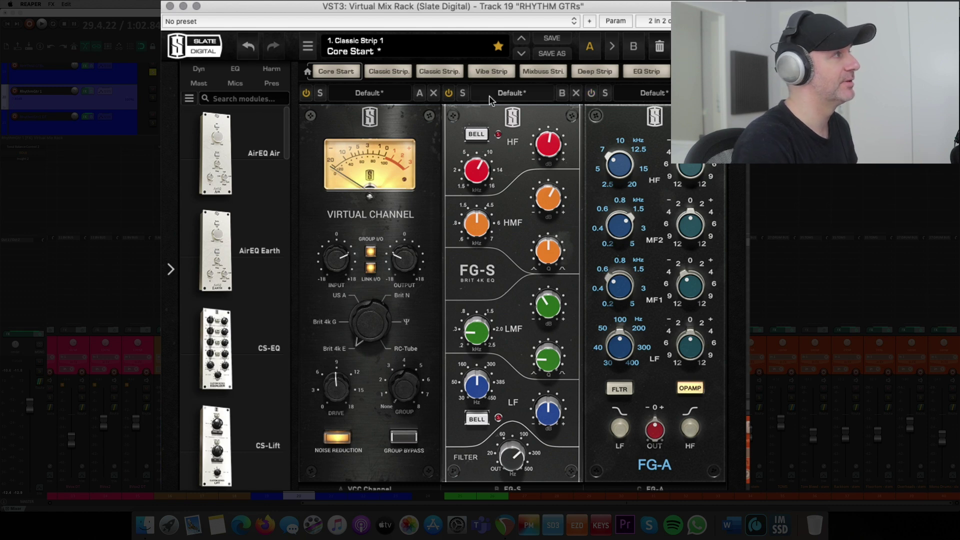
# Audition the RHYTHM GTRs bus during playback, switching on the VCC Channel, FG-S and FG-A in turn, and close the rack.
pyautogui.moveTo(220, 10); pyautogui.dragTo(189, 7)
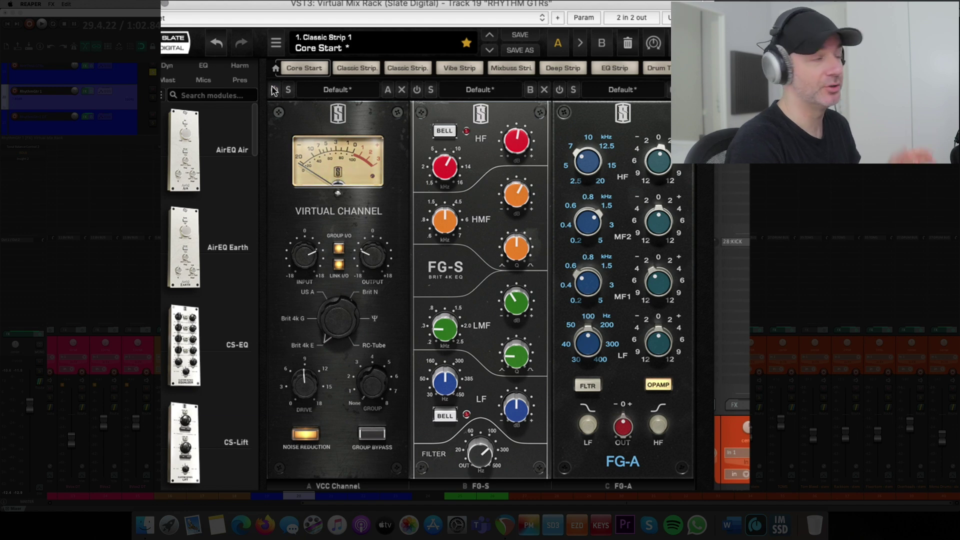
pyautogui.press('space')
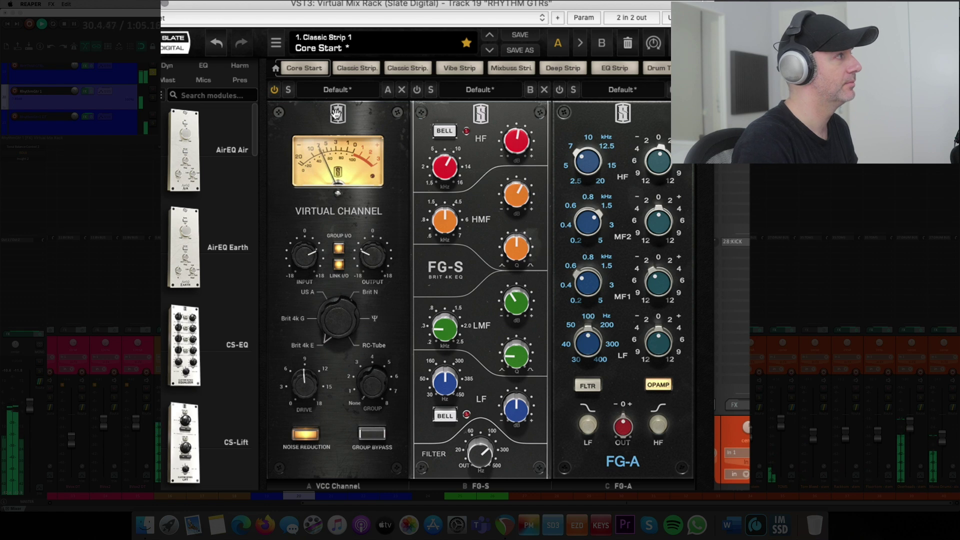
pyautogui.click(418, 90)
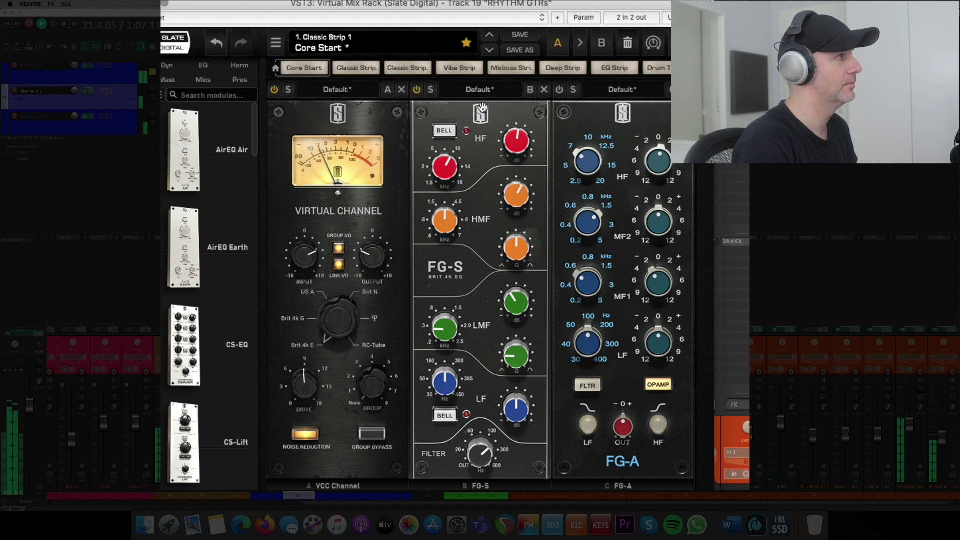
pyautogui.click(559, 90)
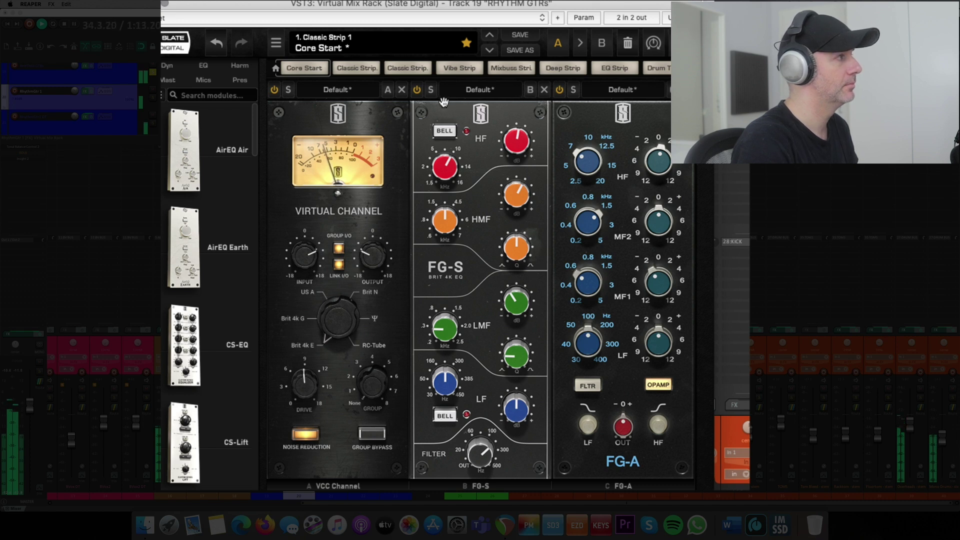
pyautogui.press('Escape')
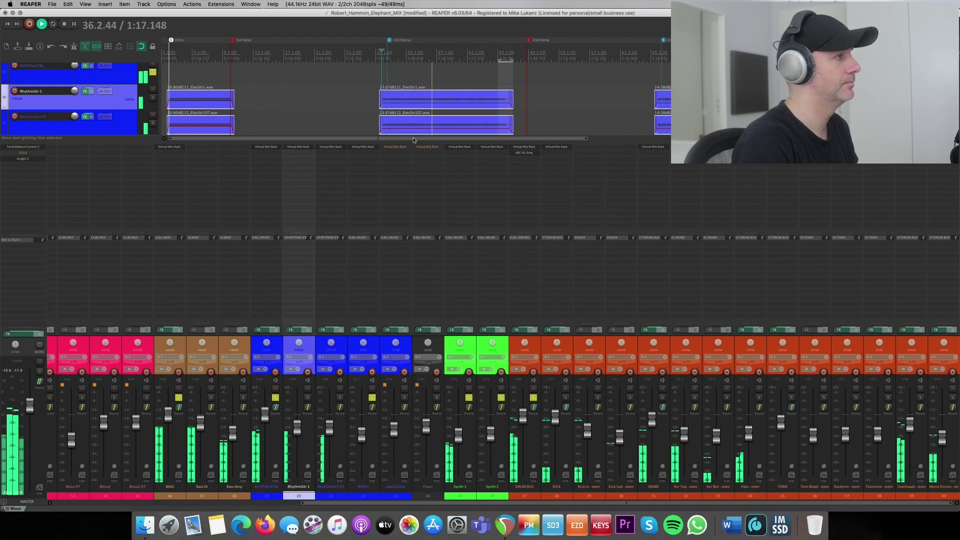
# Select RHYTHM GTRs, RhythmGtr 1 and RhythmGtr1 DT and compare their sound in the mix with all effects bypassed and enabled.
pyautogui.click(279, 345)
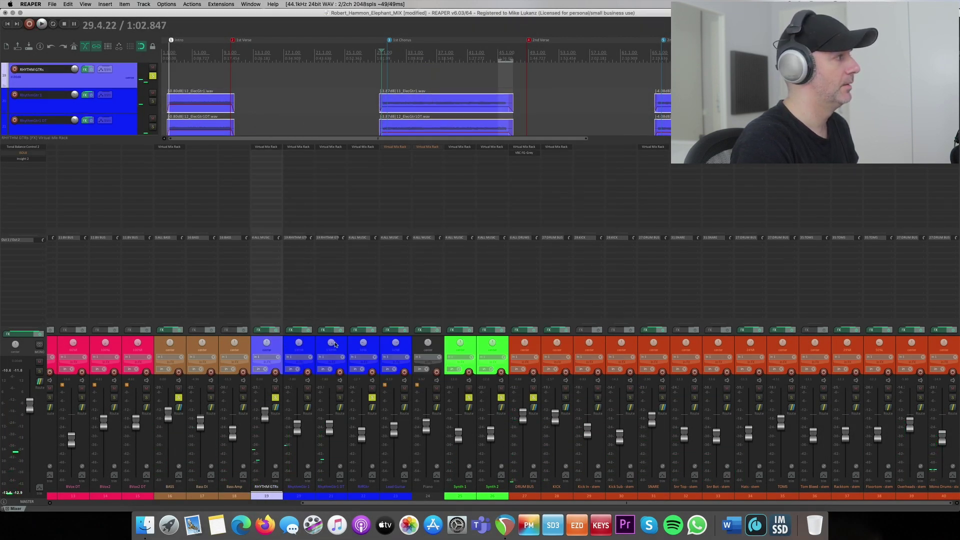
pyautogui.keyDown('shift'); pyautogui.click(339, 346); pyautogui.keyUp('shift')
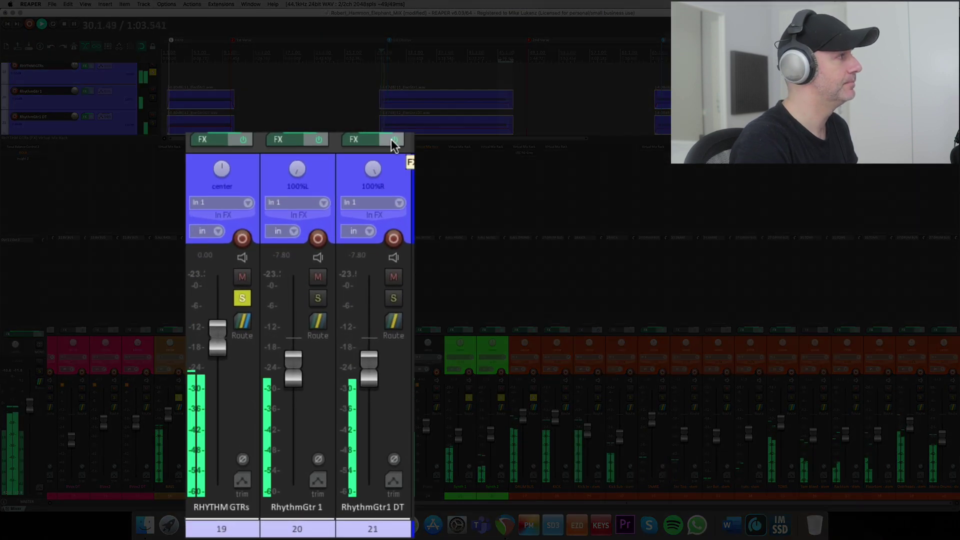
pyautogui.click(340, 330)
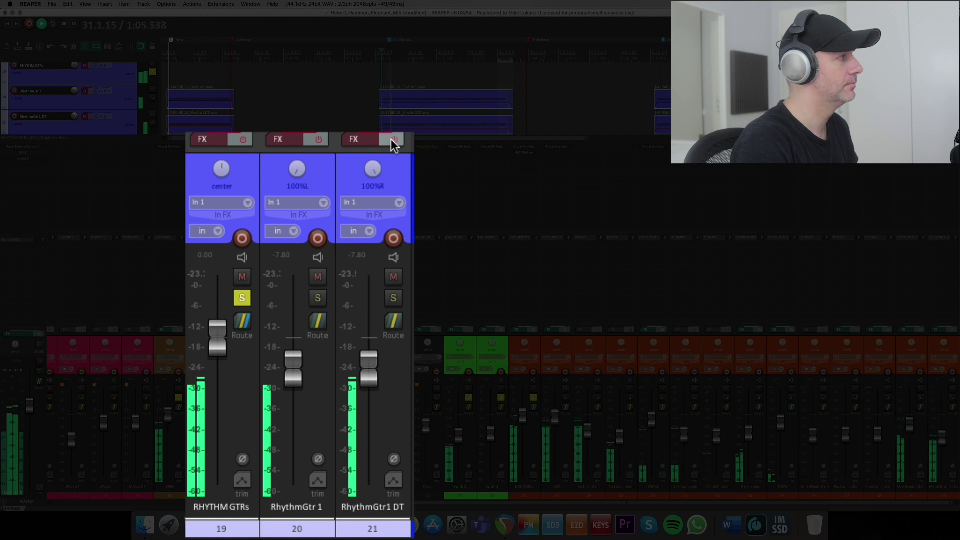
pyautogui.click(391, 139)
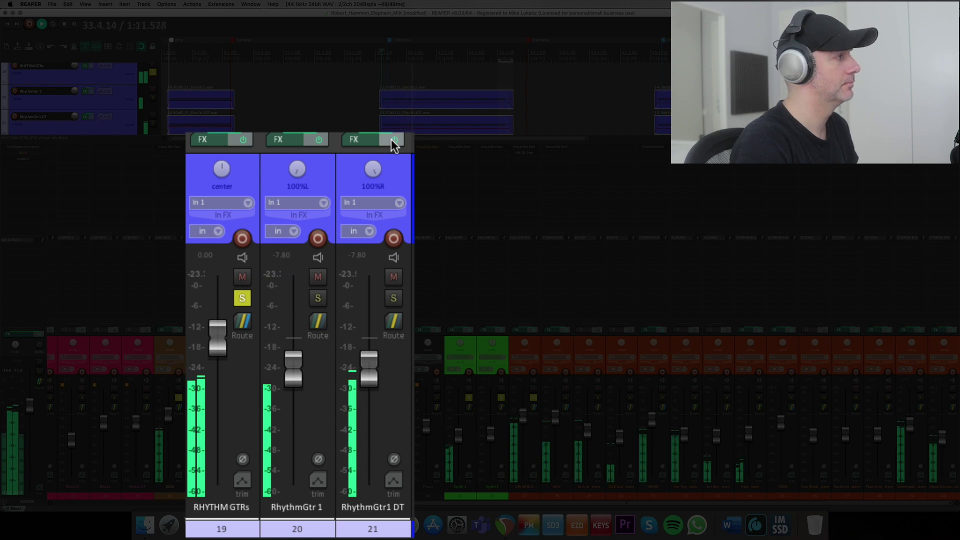
pyautogui.press('space')
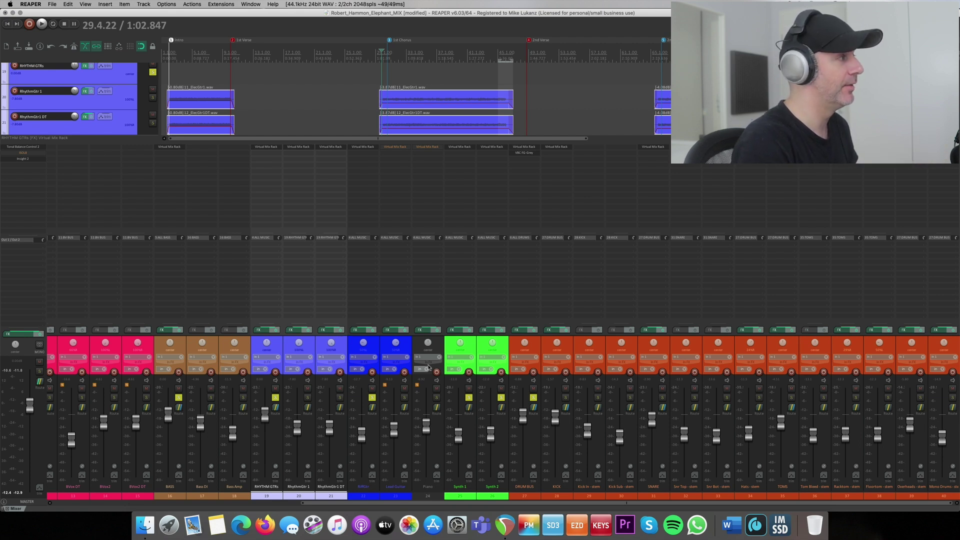
# Place the edit cursor shortly after the Bridge marker and examine the FG-401 attack and release in the Piano track's Virtual Mix Rack.
pyautogui.click(438, 349)
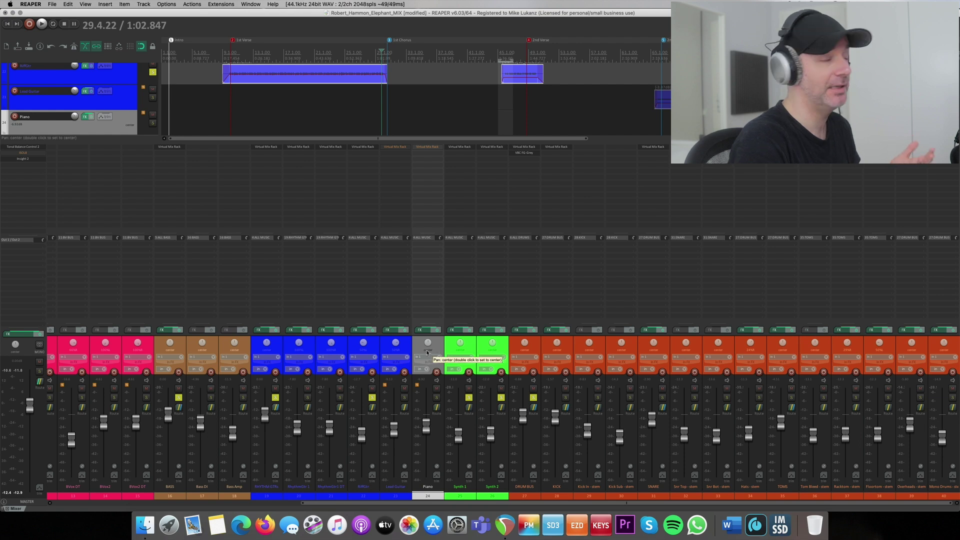
pyautogui.scroll(-5, 669, 118)
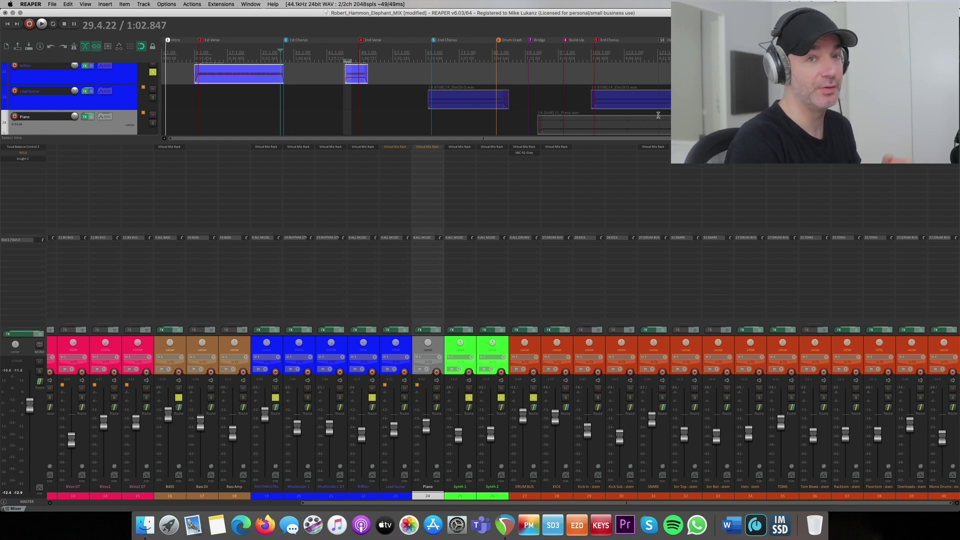
pyautogui.click(535, 60)
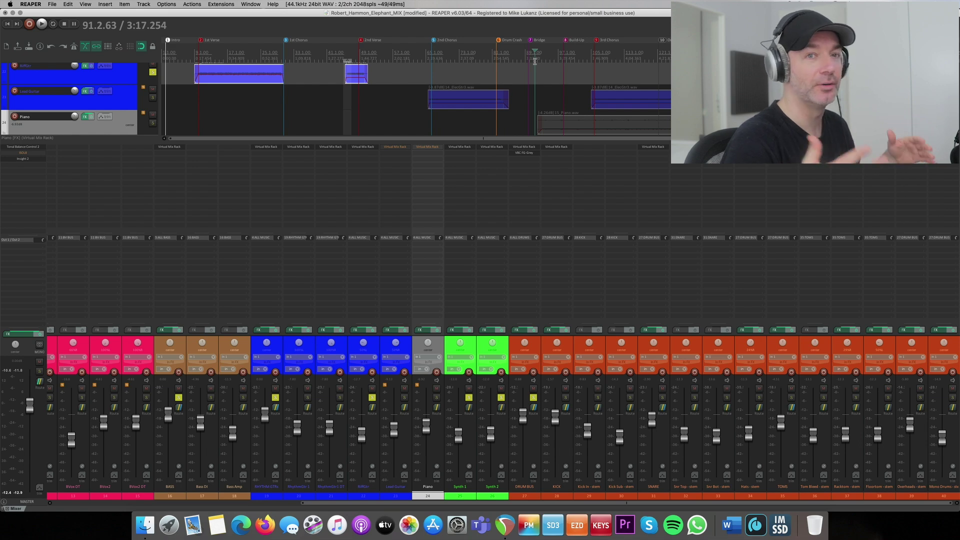
pyautogui.click(431, 146)
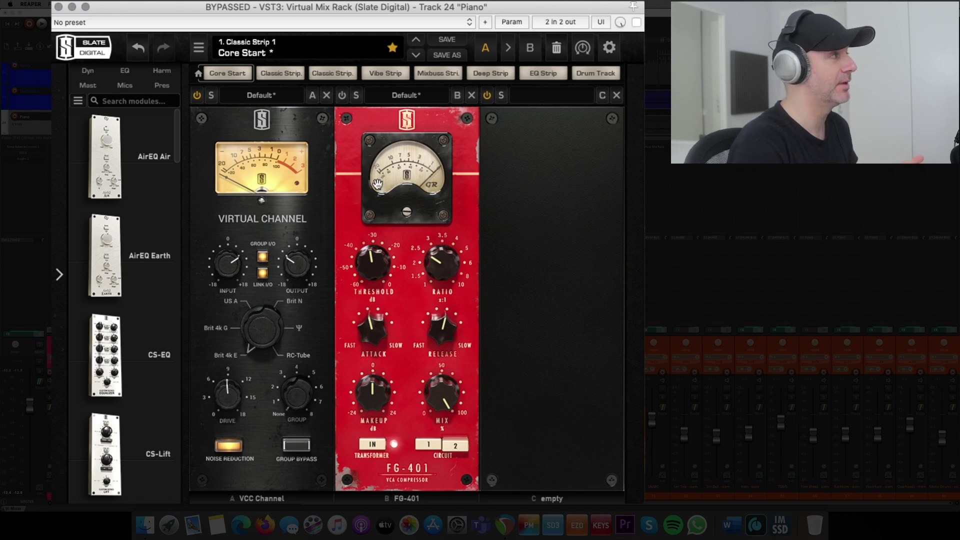
pyautogui.moveTo(371, 331)
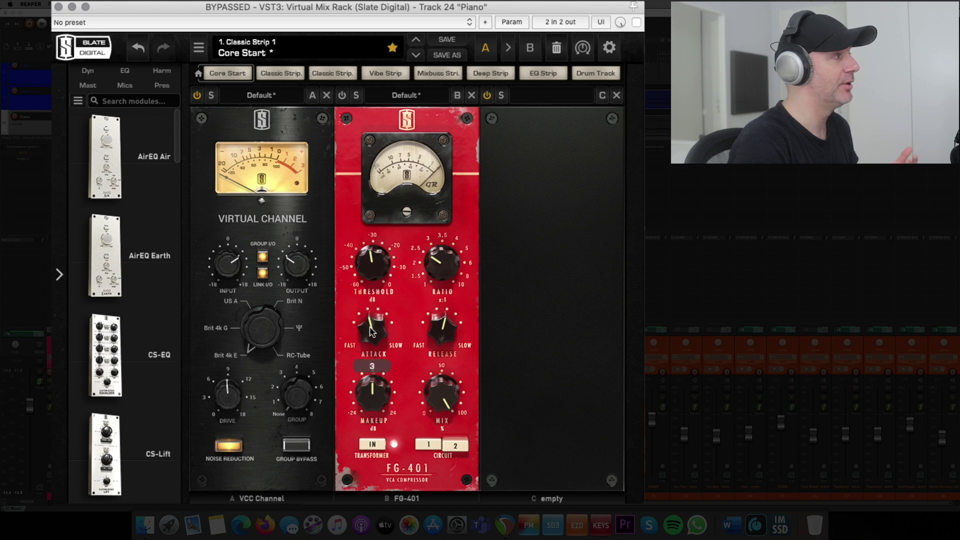
pyautogui.moveTo(440, 331)
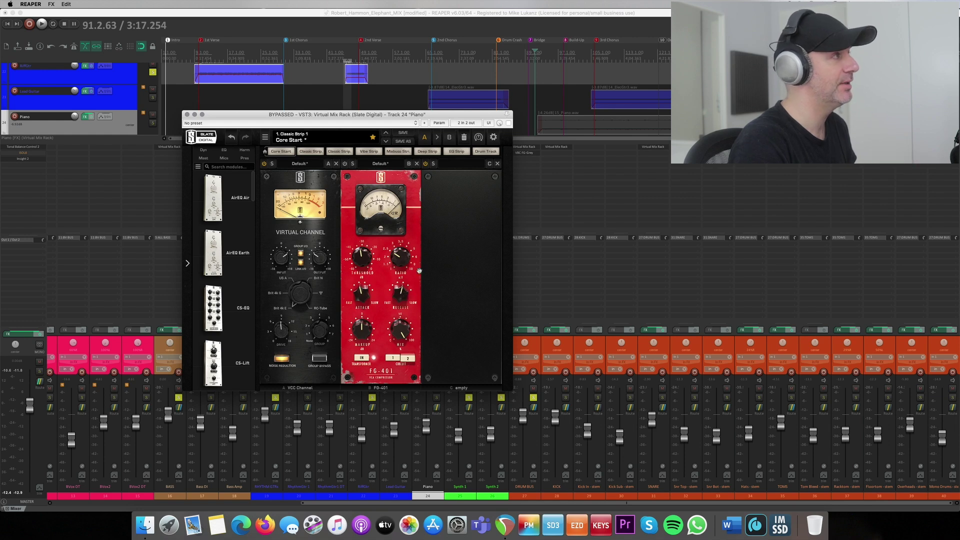
# Set the playback start at bar 92 just before the piano clip and solo the Piano track.
pyautogui.click(538, 58)
pyautogui.scroll(2, 538, 58)
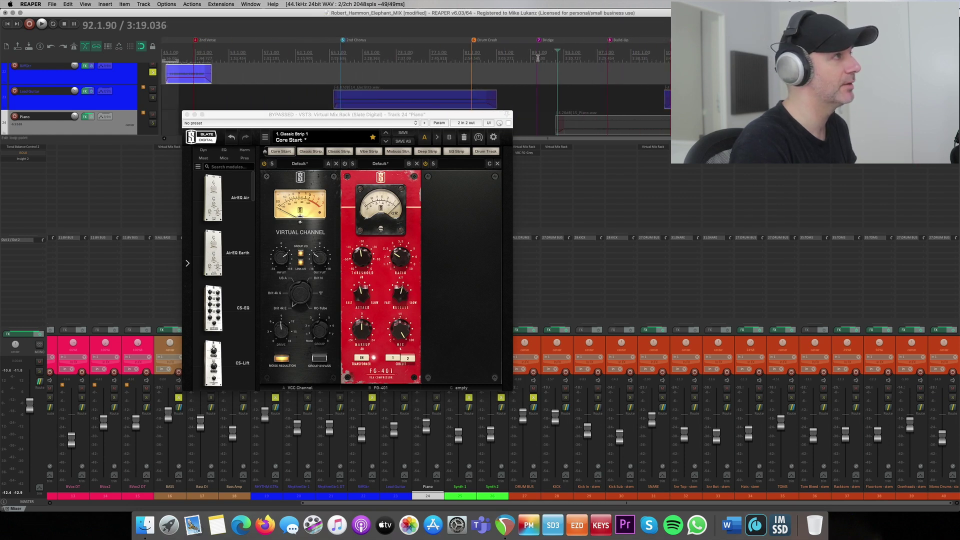
pyautogui.moveTo(429, 117); pyautogui.dragTo(499, 129)
pyautogui.press('space')
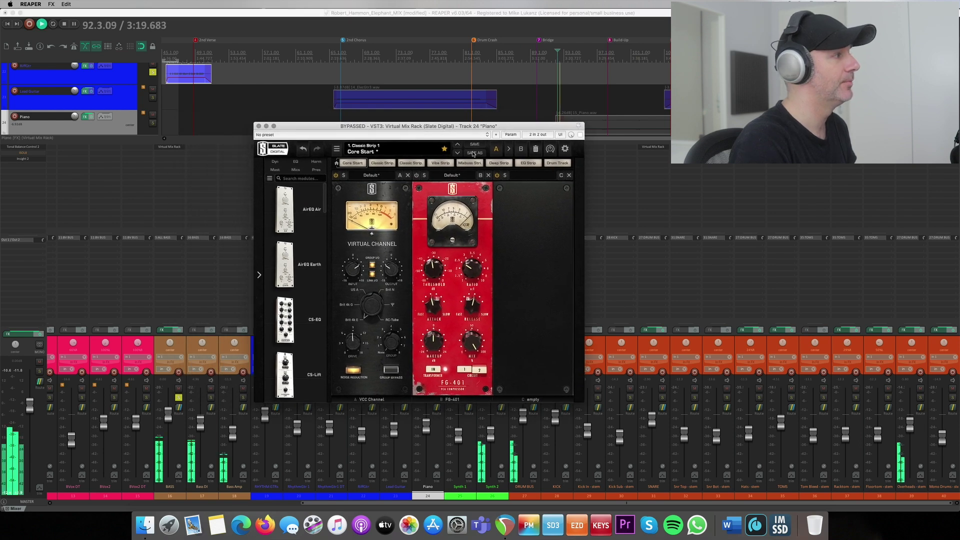
pyautogui.press('space')
pyautogui.moveTo(499, 129)
pyautogui.mouseDown()
pyautogui.moveTo(426, 81)
pyautogui.moveTo(472, 124)
pyautogui.moveTo(511, 140)
pyautogui.mouseUp()
pyautogui.click(436, 397)
# Listen to the piano in the mix with its Virtual Mix Rack bypassed.
pyautogui.press('space')
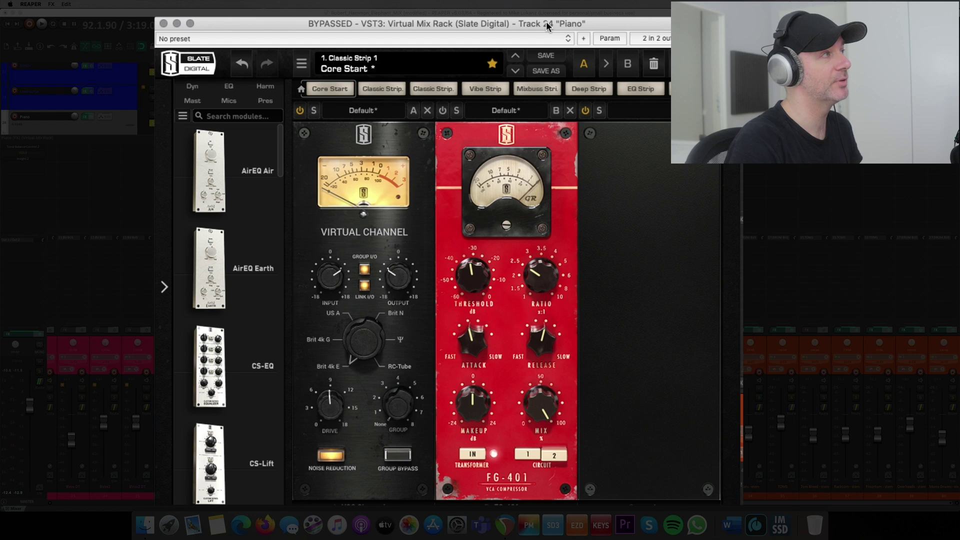
pyautogui.press('space')
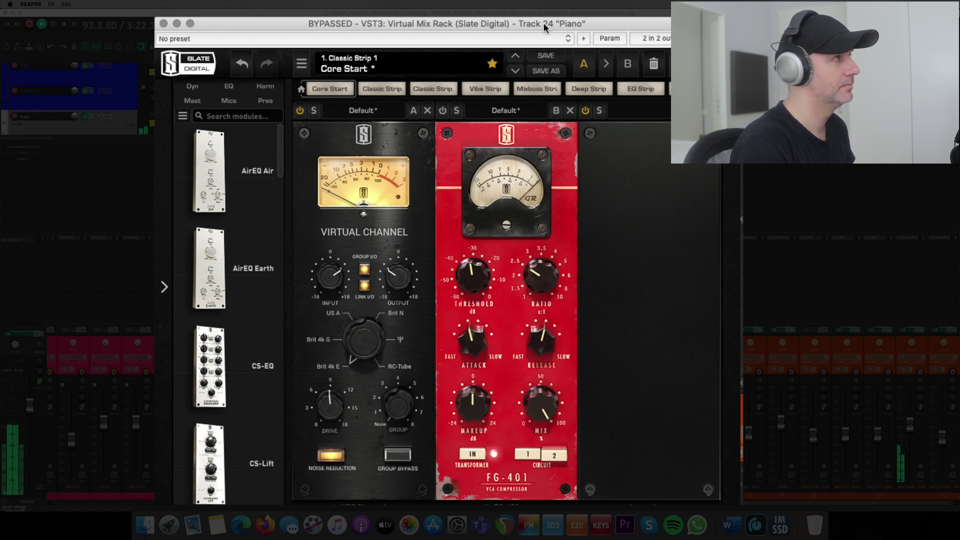
pyautogui.press('space')
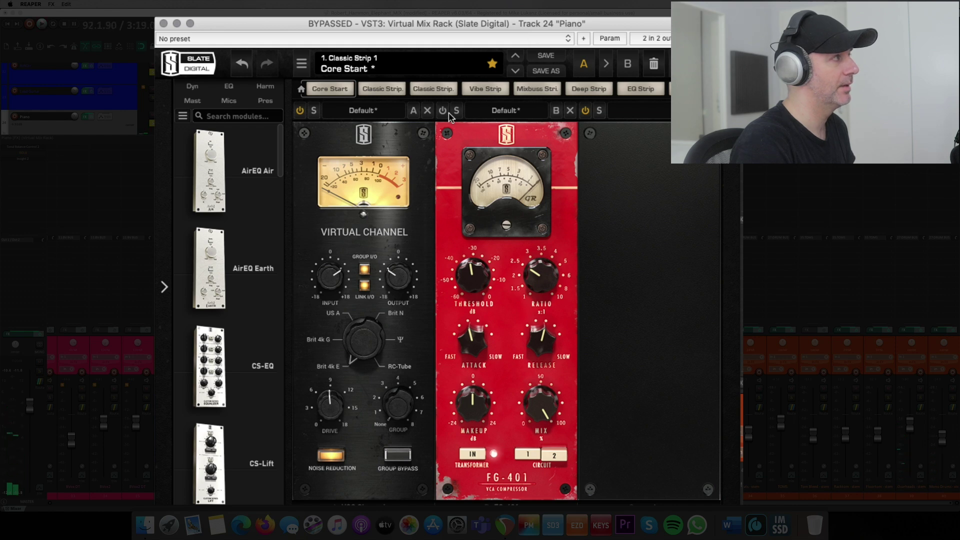
# Switch on the Piano track's Virtual Mix Rack and its FG-401, listen to the compressed piano in the mix, and close the rack.
pyautogui.click(448, 114)
pyautogui.press('space')
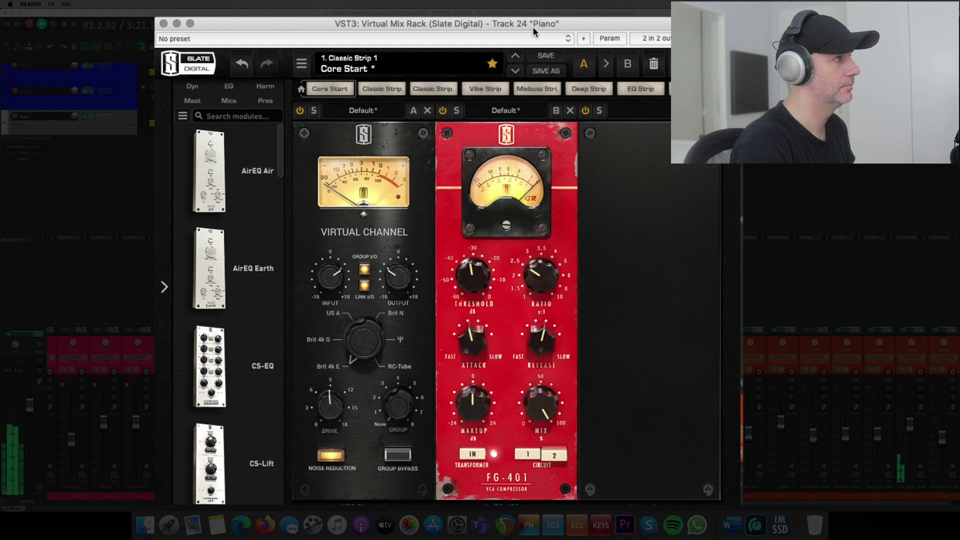
pyautogui.moveTo(532, 26); pyautogui.dragTo(496, 131)
pyautogui.press('space')
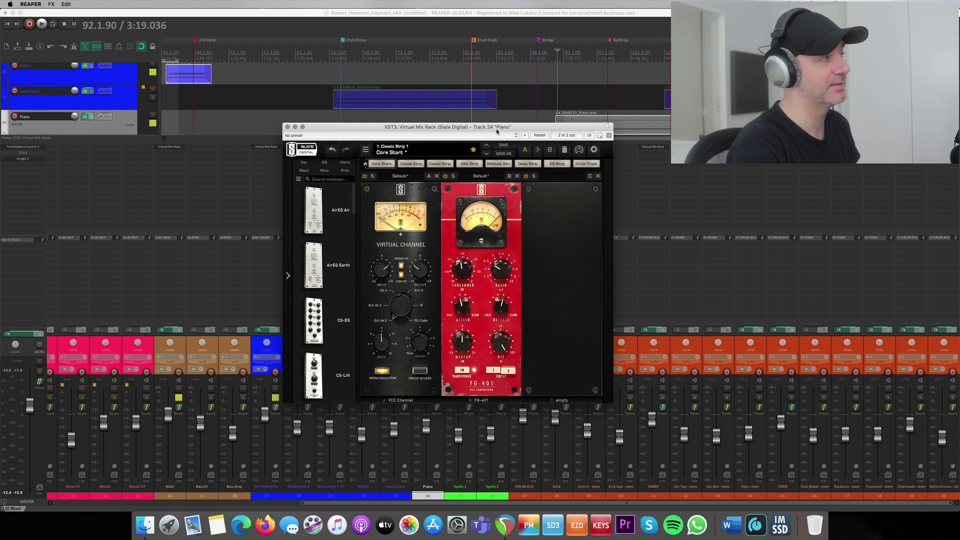
pyautogui.press('space')
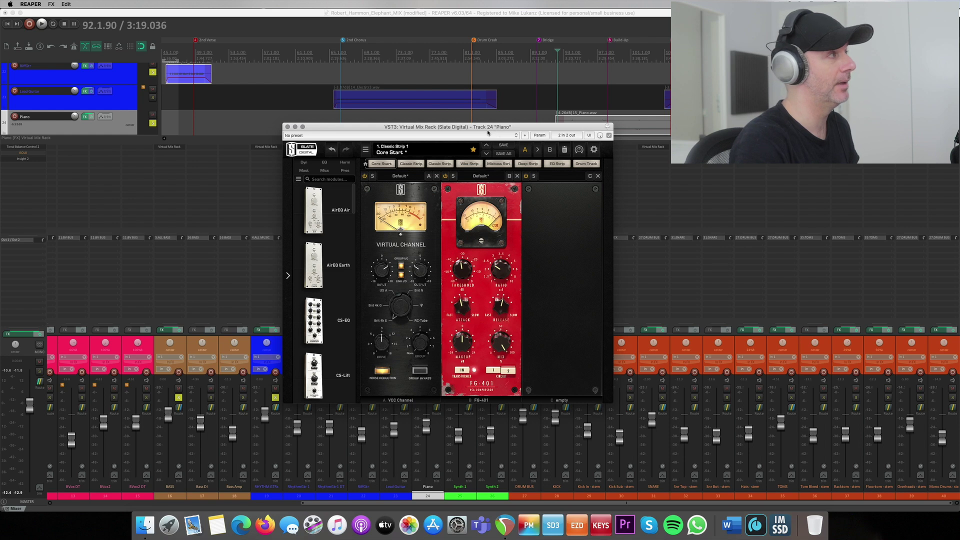
pyautogui.click(288, 127)
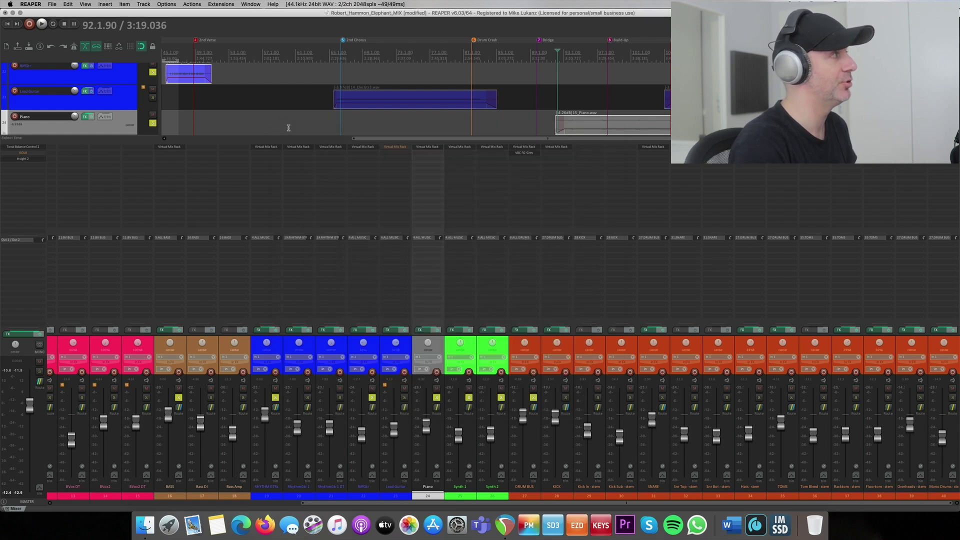
# Solo the Lead Guitar track and place the edit cursor just before the 2nd Chorus.
pyautogui.click(406, 339)
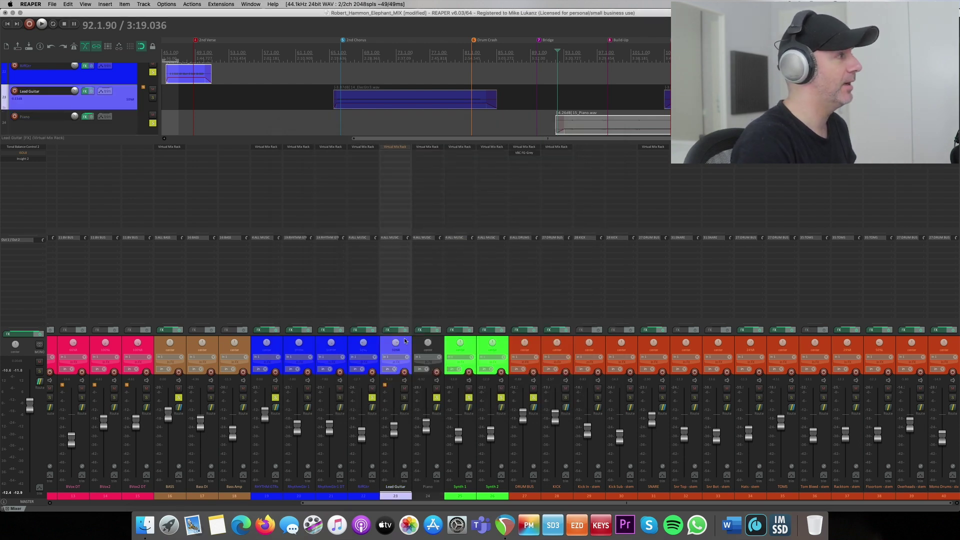
pyautogui.scroll(-5, 516, 89)
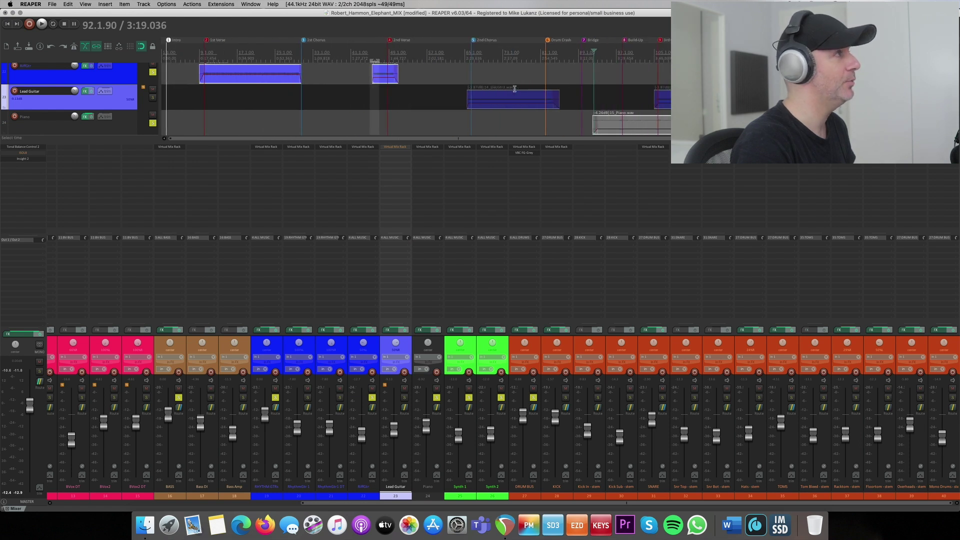
pyautogui.click(414, 54)
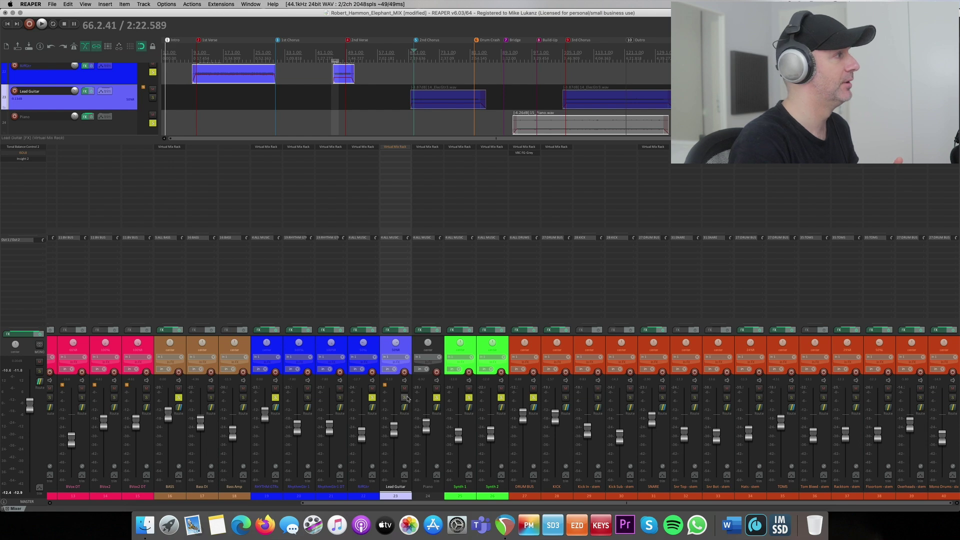
pyautogui.click(427, 105)
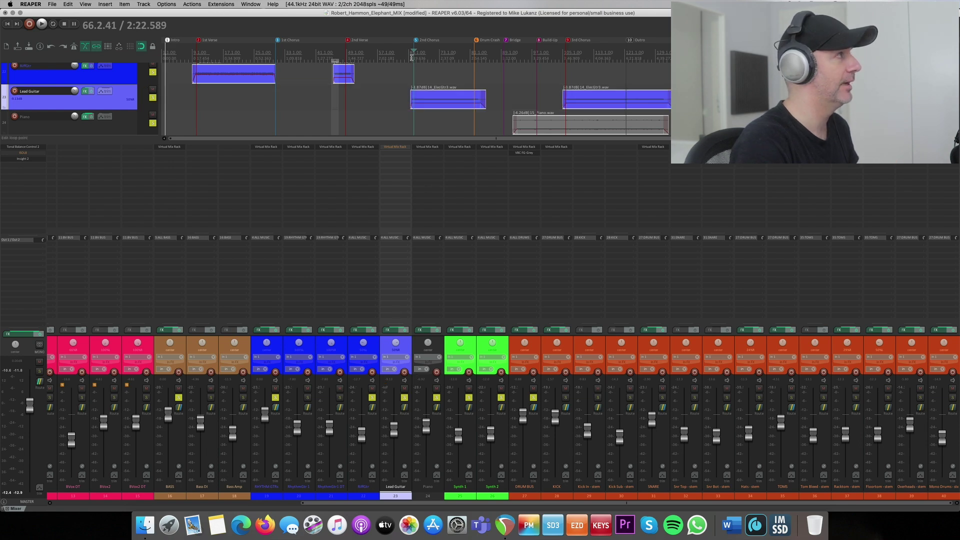
# Open the Lead Guitar track's Virtual Mix Rack, switch off its individual modules and take the rack out of bypass.
pyautogui.click(395, 147)
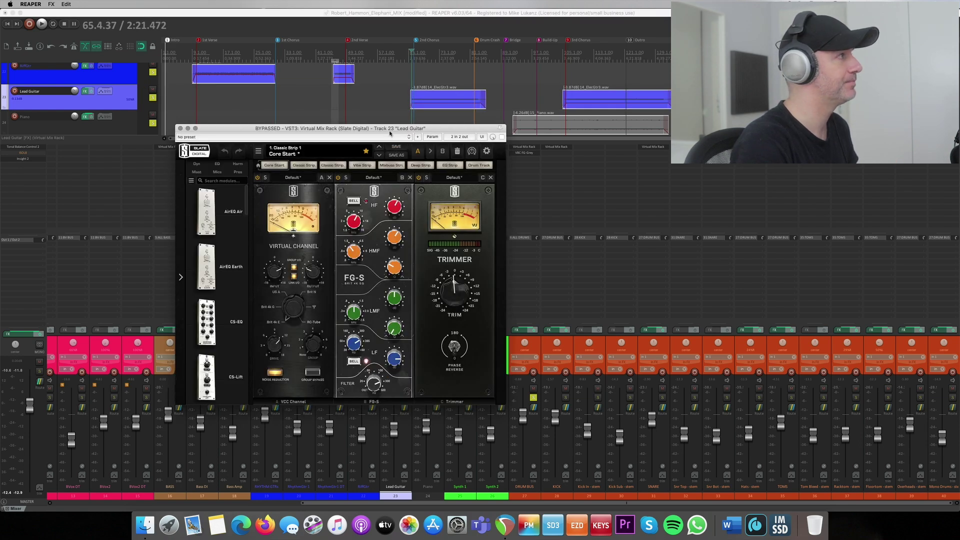
pyautogui.moveTo(392, 131); pyautogui.dragTo(409, 130)
pyautogui.click(518, 135)
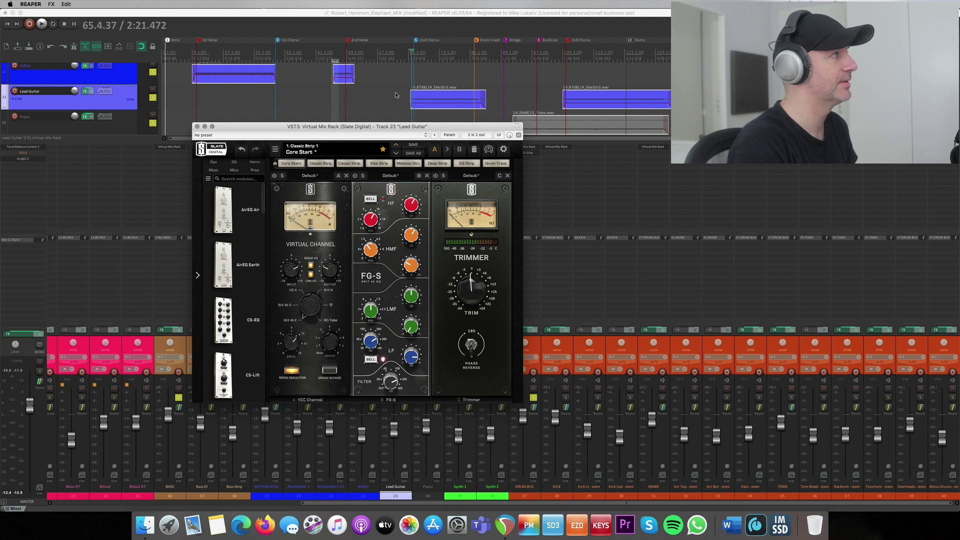
pyautogui.moveTo(389, 126); pyautogui.dragTo(403, 47)
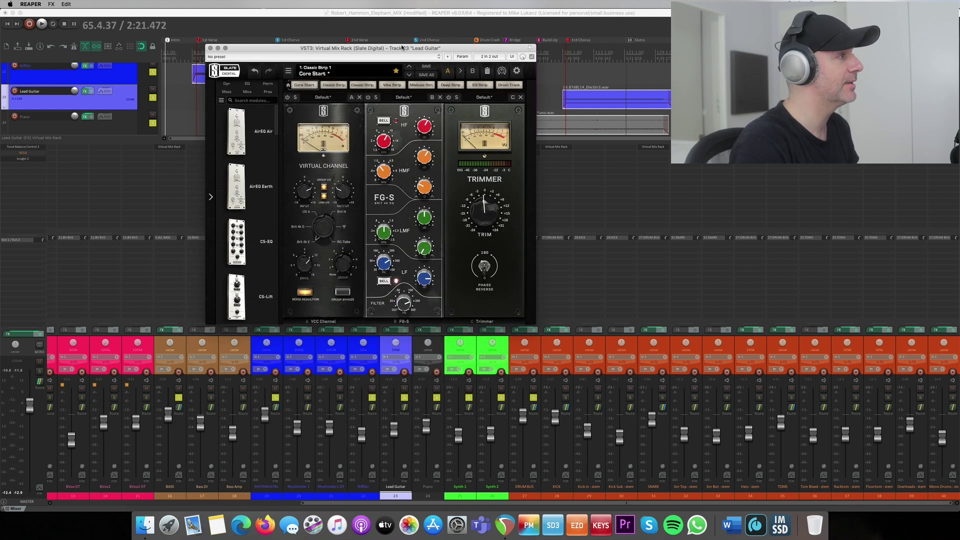
# Listen to the lead guitar in the mix from just before the 2nd Chorus, moving its rack aside, and switch on the Virtual Channel.
pyautogui.moveTo(402, 46); pyautogui.dragTo(424, 127)
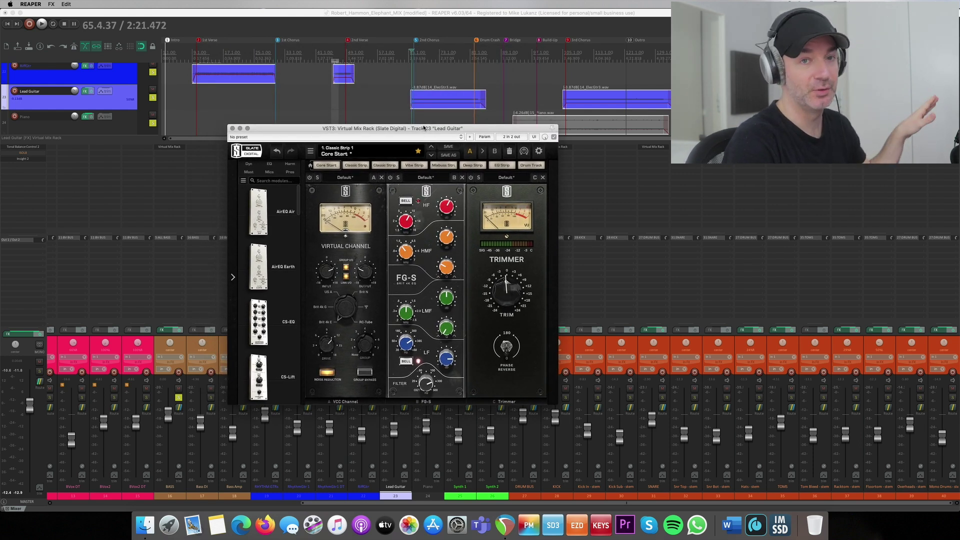
pyautogui.click(409, 66)
pyautogui.press('space')
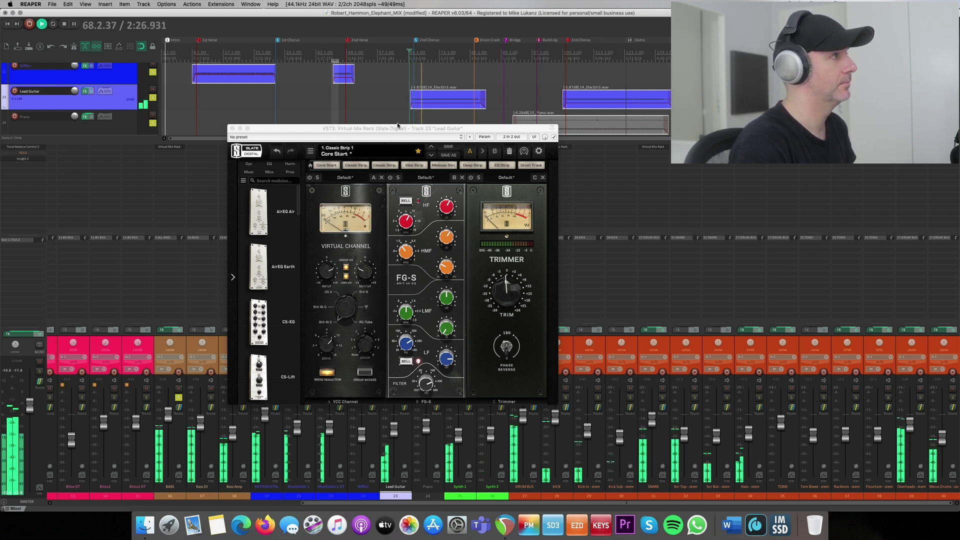
pyautogui.moveTo(398, 126); pyautogui.dragTo(412, 68)
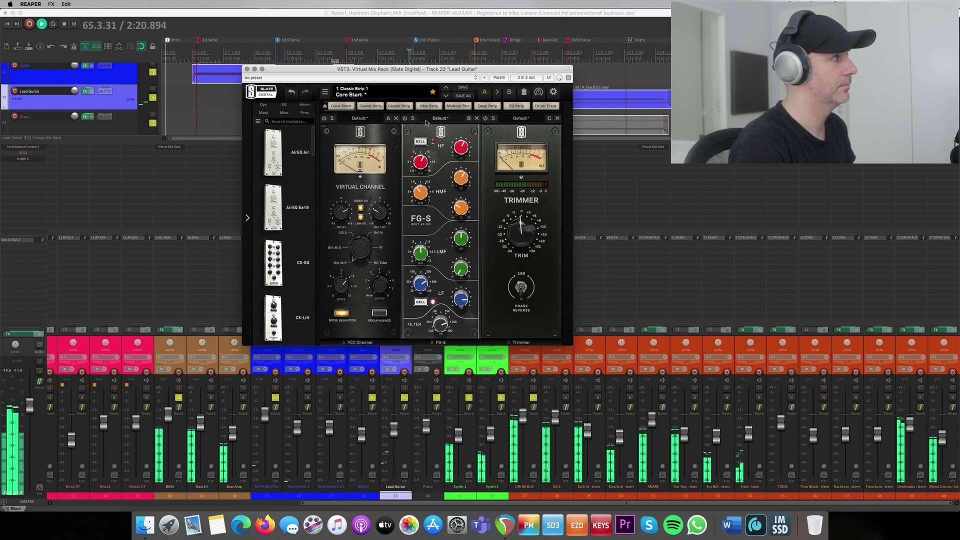
pyautogui.moveTo(414, 71); pyautogui.dragTo(414, 153)
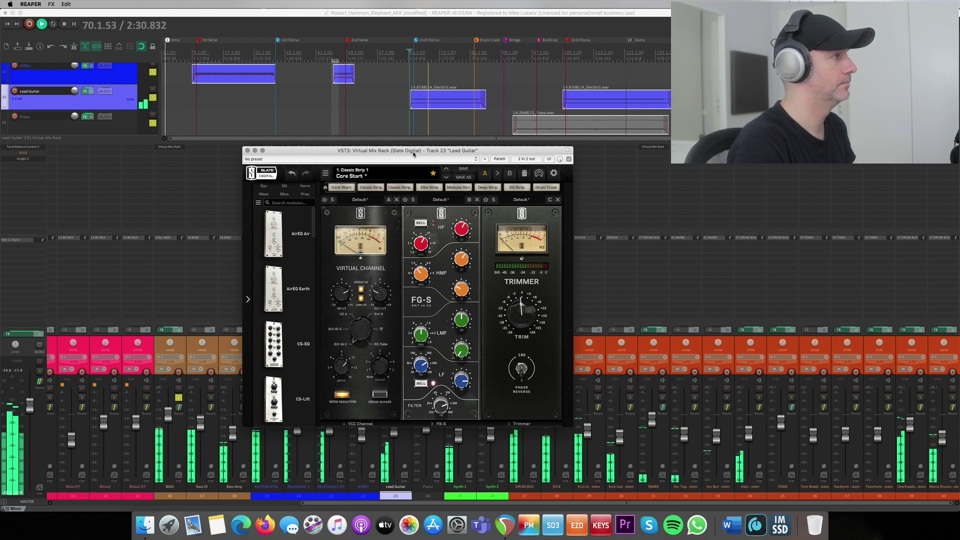
pyautogui.press('space')
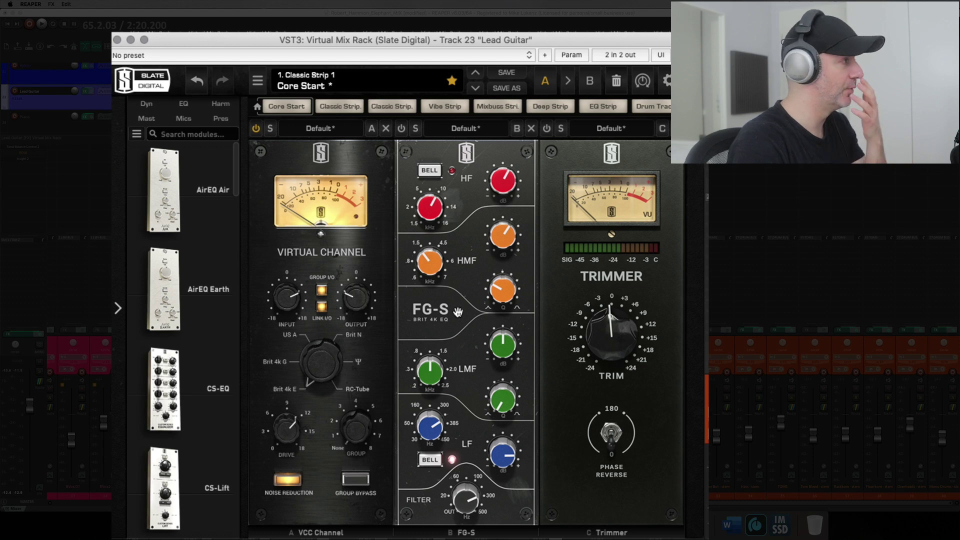
# Examine the filter, LF, HMF and HF settings of the FG-S equalizer in the Lead Guitar rack.
pyautogui.moveTo(465, 497)
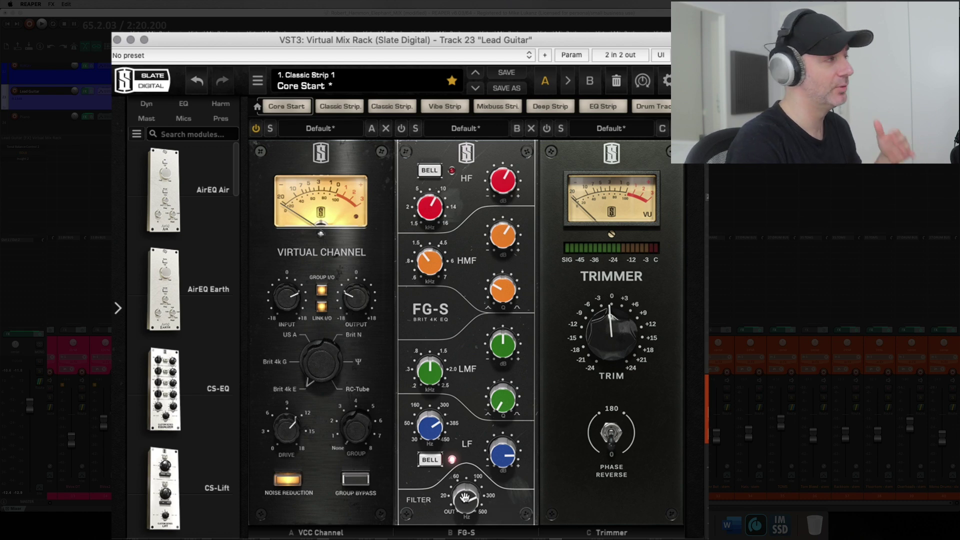
pyautogui.moveTo(436, 437)
pyautogui.moveTo(504, 457)
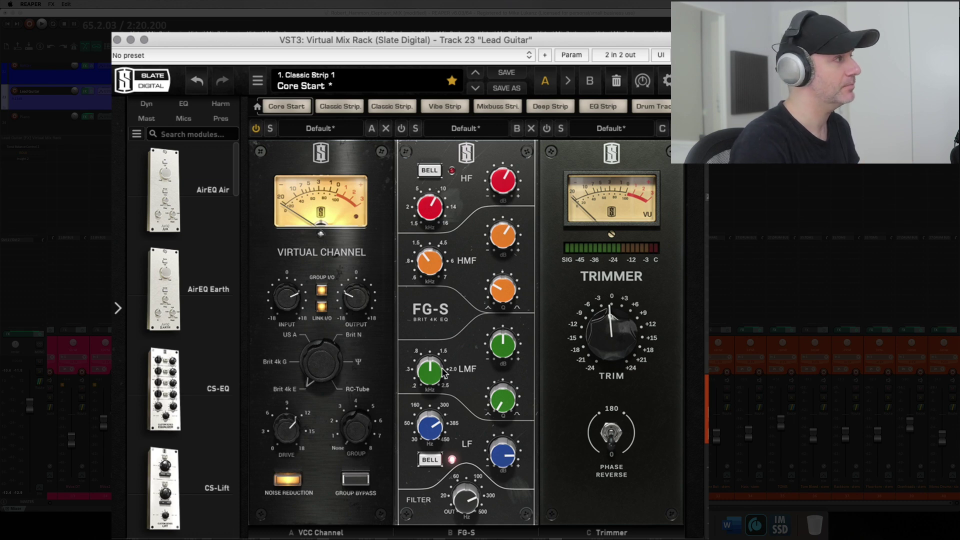
pyautogui.moveTo(495, 236)
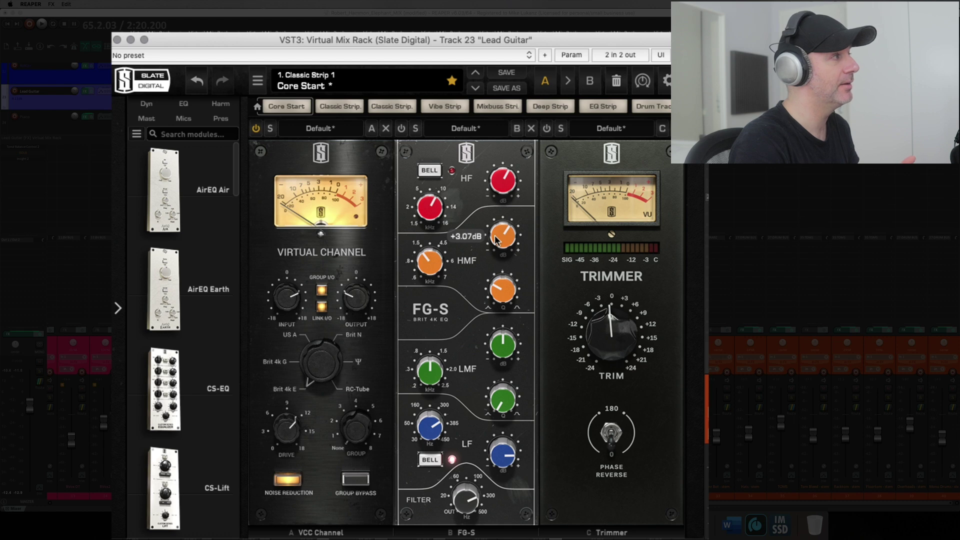
pyautogui.moveTo(438, 268)
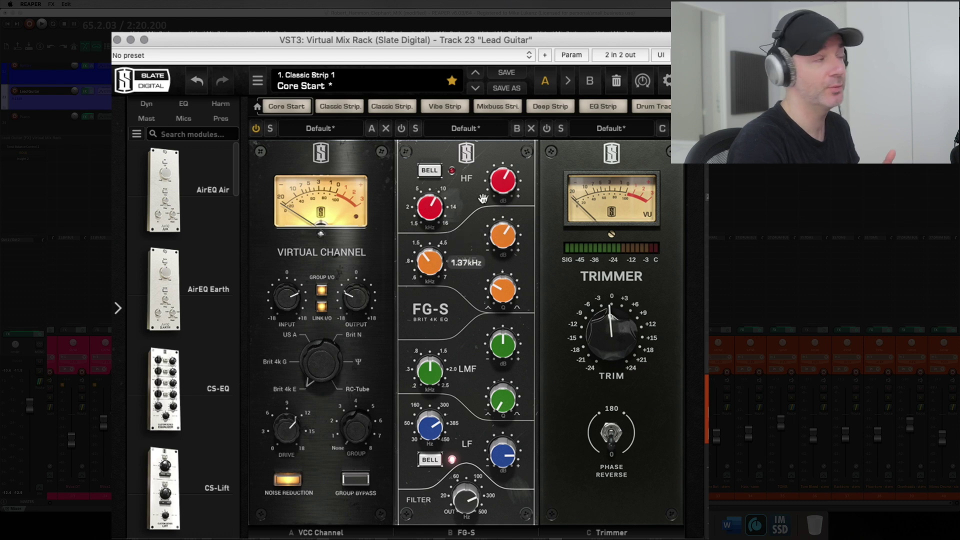
pyautogui.moveTo(495, 184)
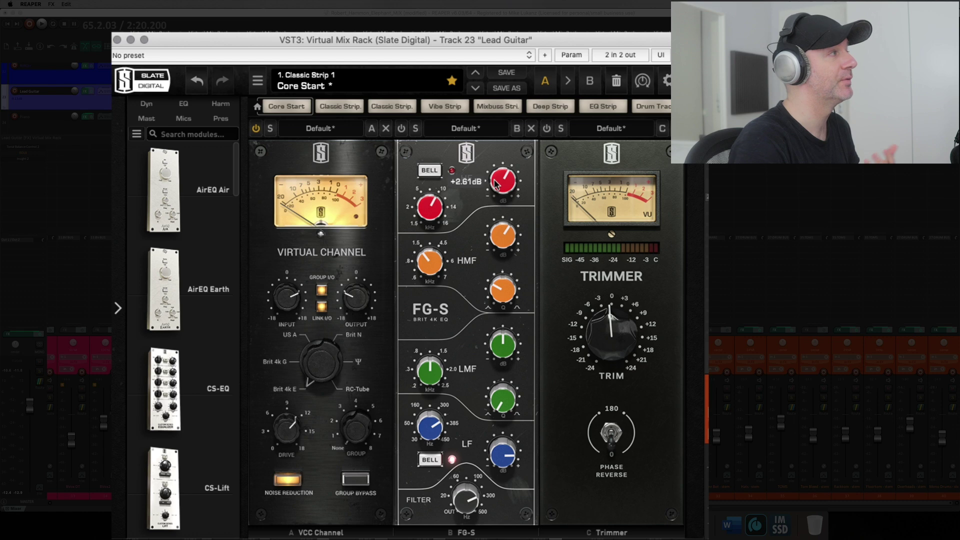
pyautogui.moveTo(428, 213)
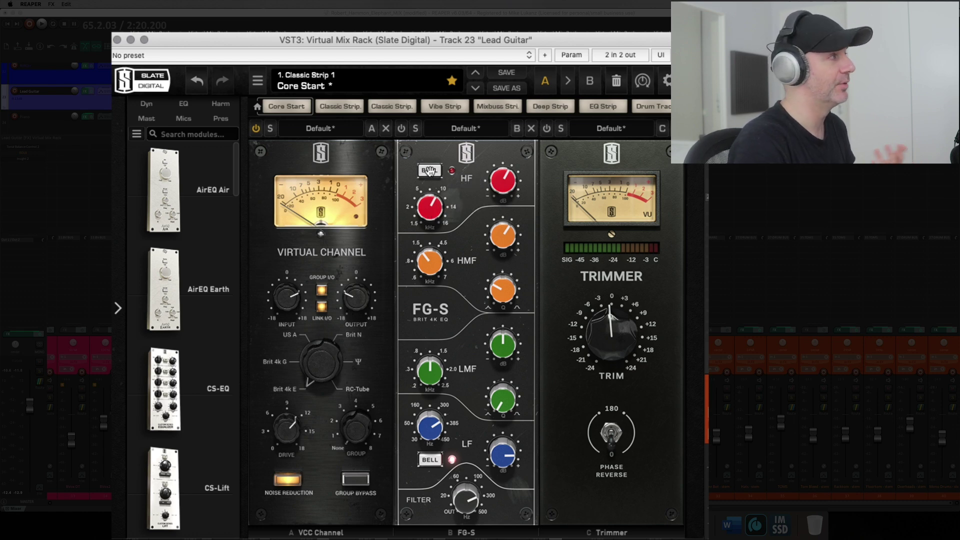
# Switch on the FG-S and Trimmer in the Lead Guitar rack, listen to the guitar in the mix, and close the rack.
pyautogui.press('space')
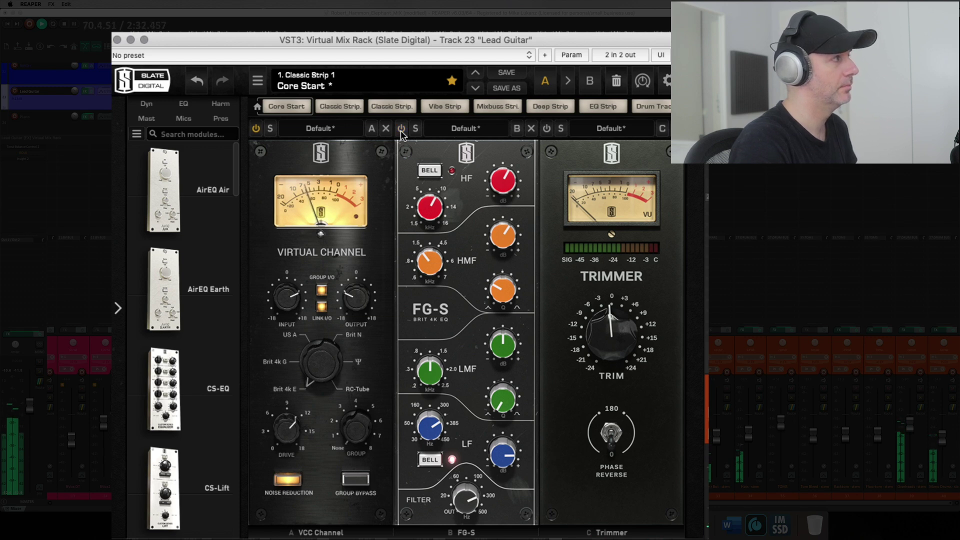
pyautogui.press('space')
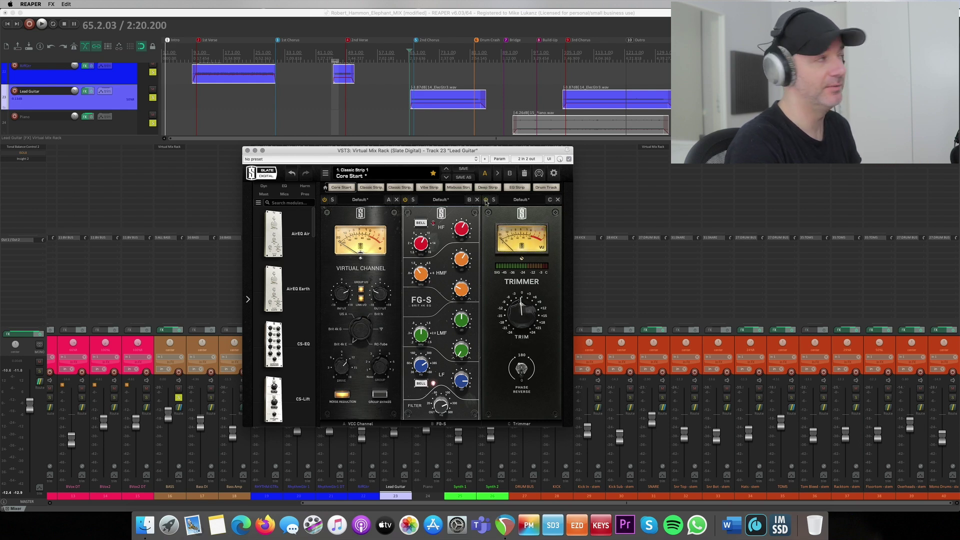
pyautogui.press('space')
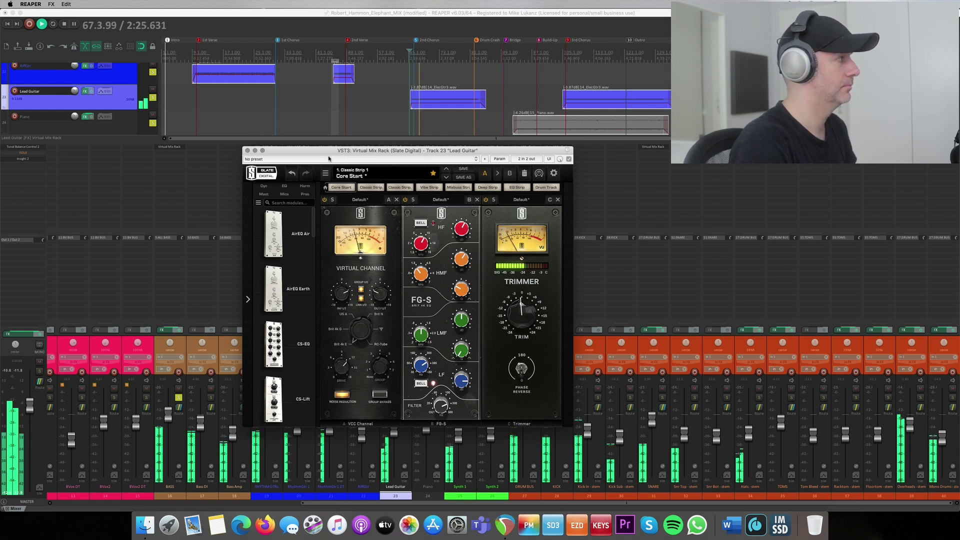
pyautogui.press('Escape')
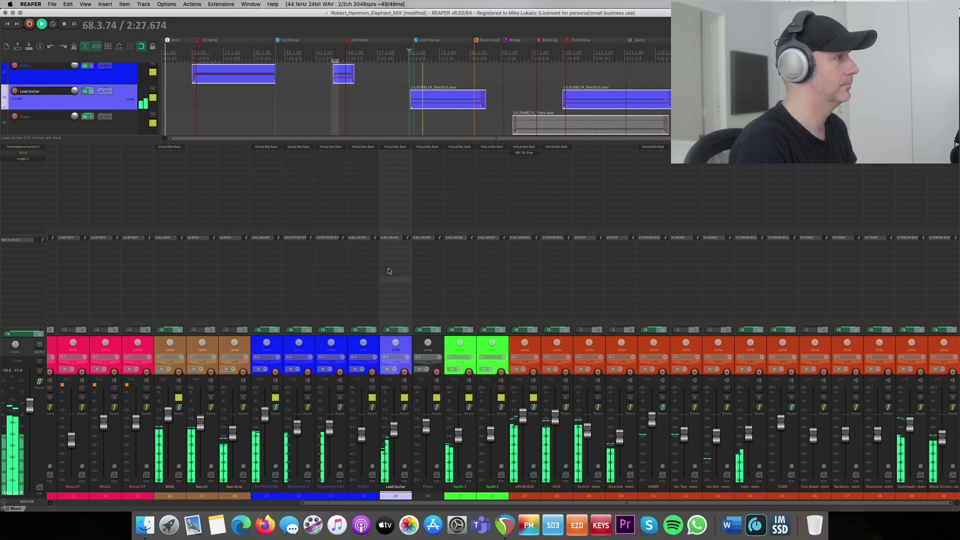
pyautogui.press('space')
# Select all tracks from BASS through Mono Drums and place the edit cursor at bar 2 in the Intro.
pyautogui.click(172, 360)
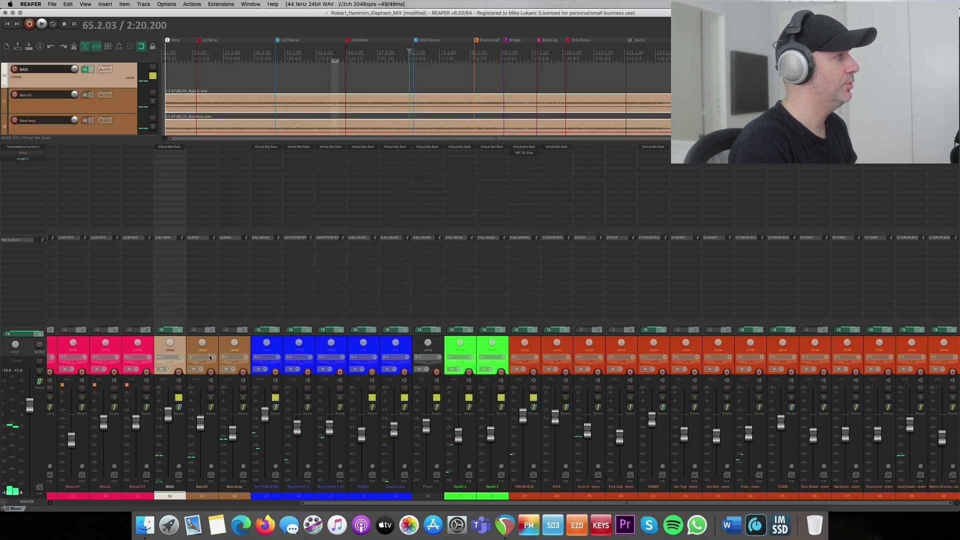
pyautogui.keyDown('shift'); pyautogui.click(955, 352); pyautogui.keyUp('shift')
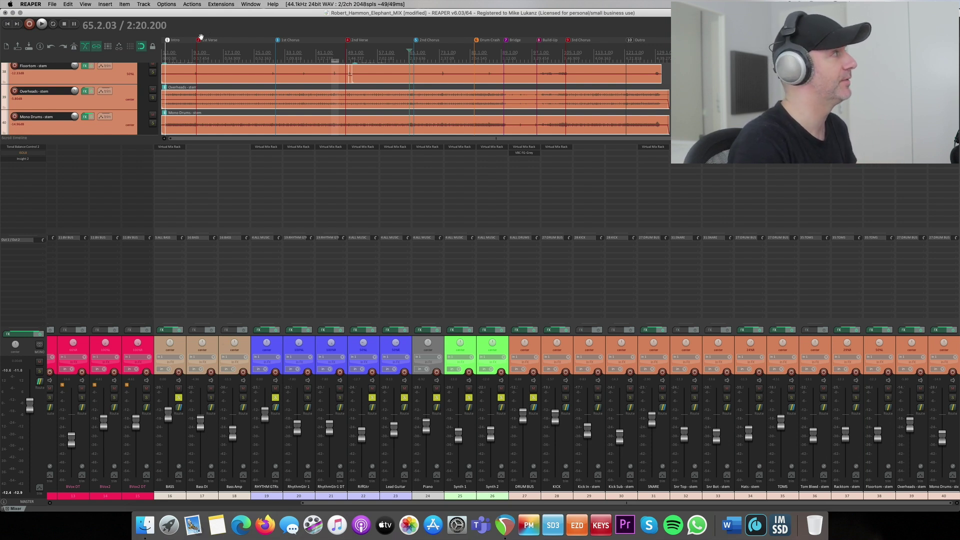
pyautogui.click(192, 51)
pyautogui.click(168, 51)
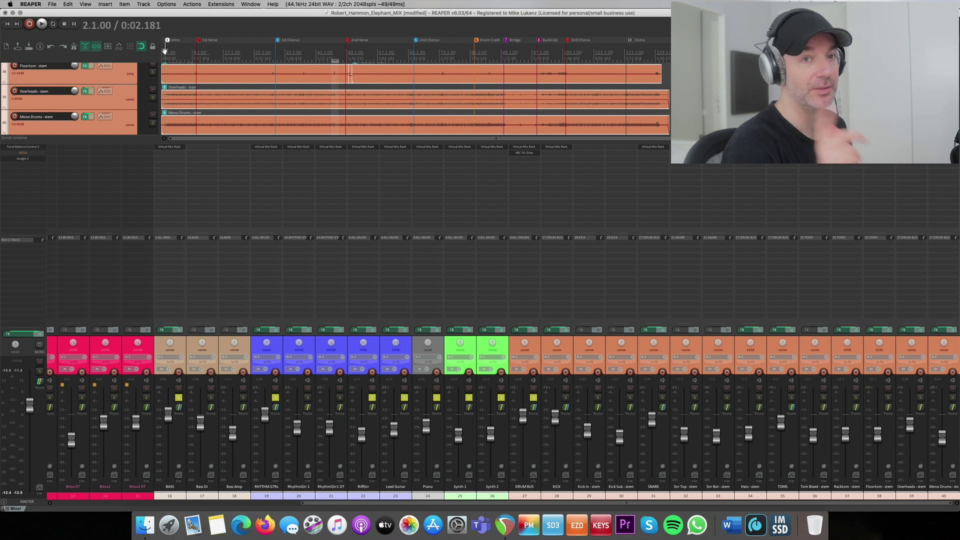
# Play the mix from the Intro and compare it with the selected tracks' effects bypassed and enabled.
pyautogui.press('space')
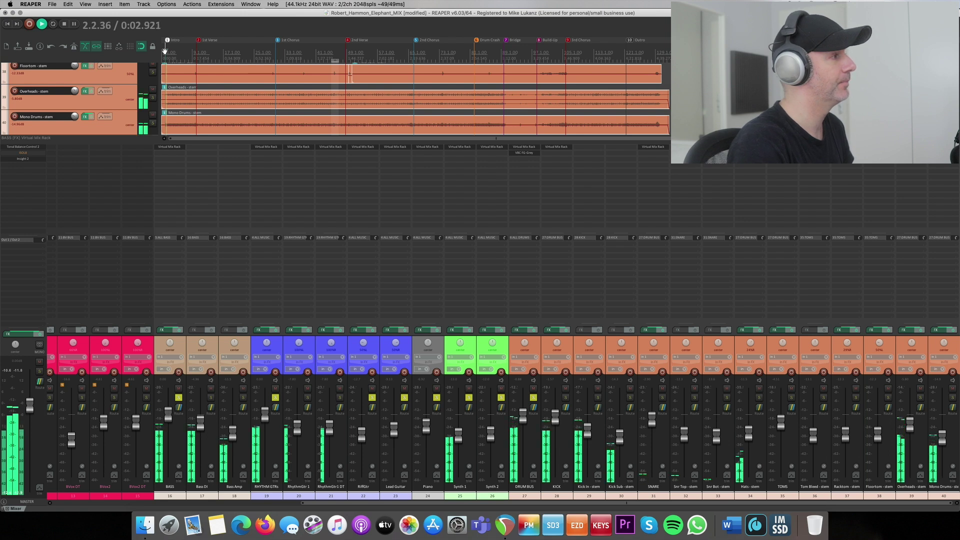
pyautogui.click(178, 331)
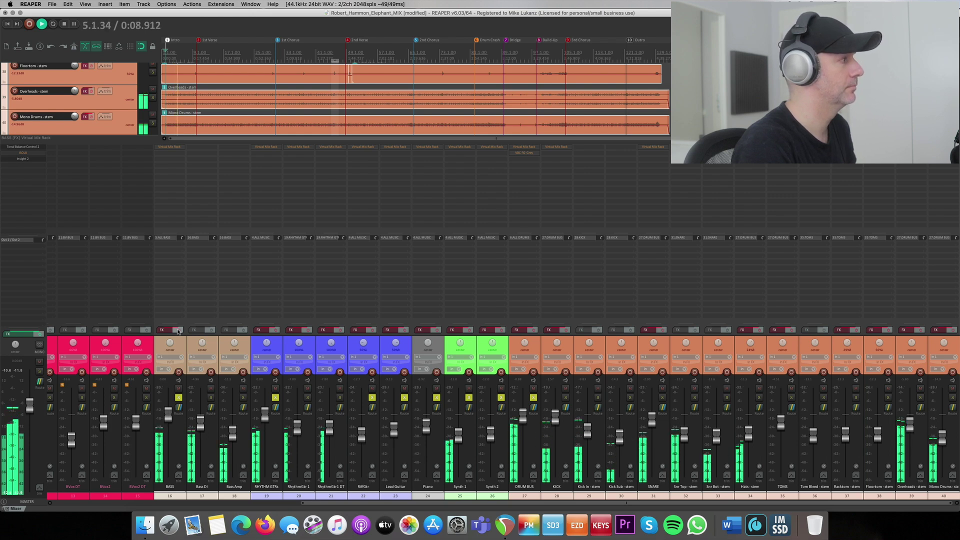
pyautogui.click(178, 331)
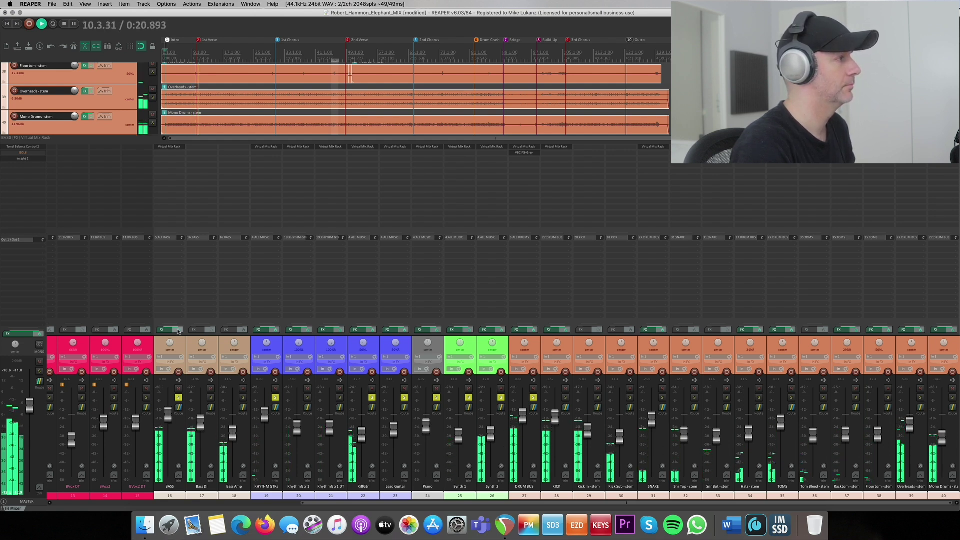
pyautogui.click(178, 331)
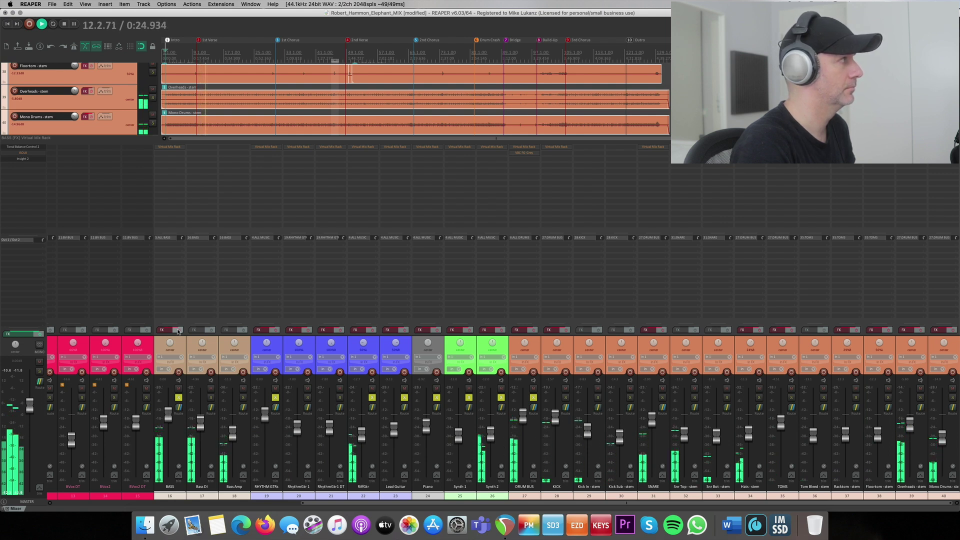
pyautogui.click(178, 331)
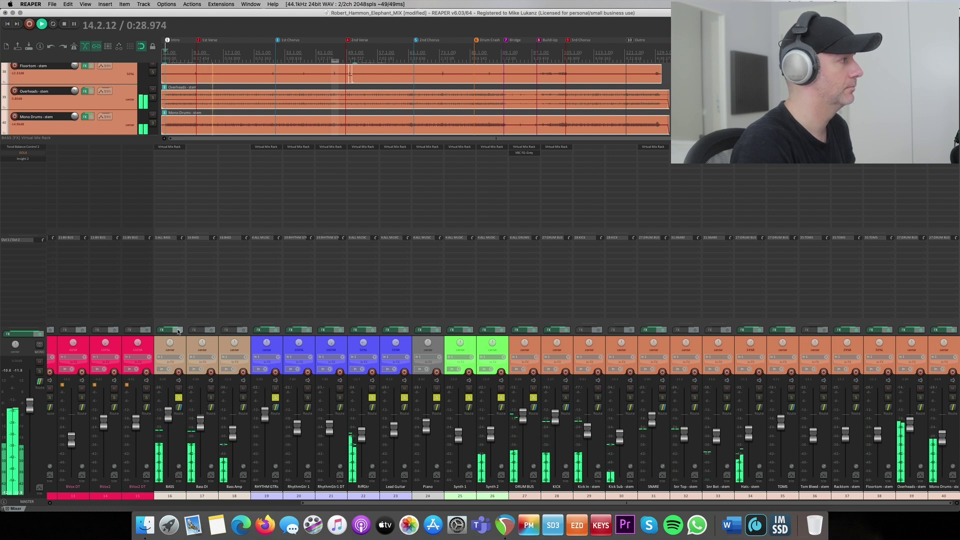
pyautogui.click(178, 331)
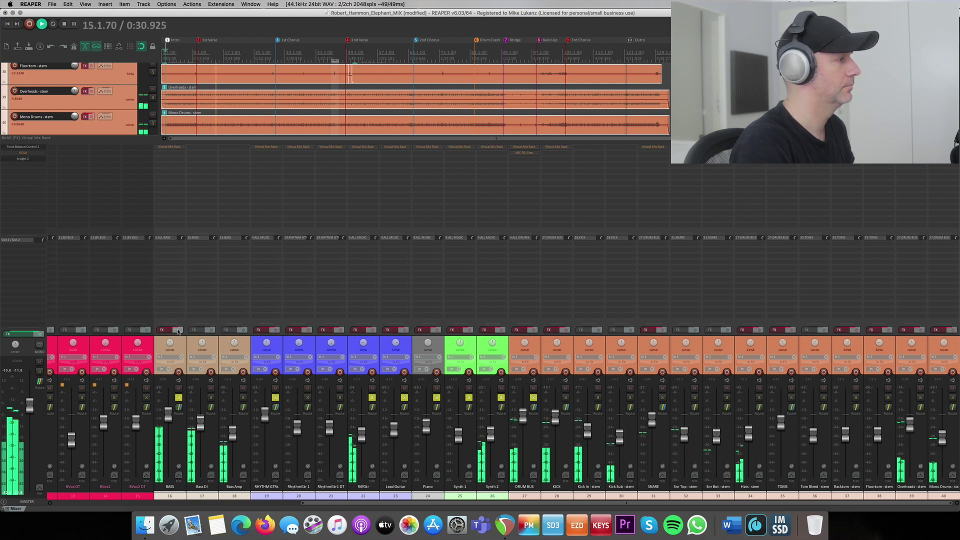
pyautogui.click(177, 331)
pyautogui.press('space')
# Solo the LV Verse track and listen to the lead vocal in the mix from just before its first verse clip.
pyautogui.click(64, 503)
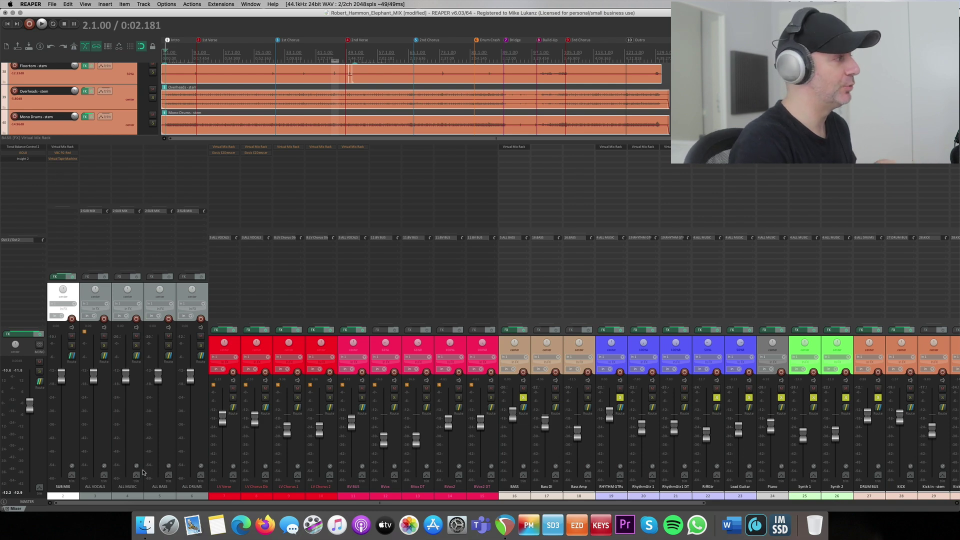
pyautogui.click(233, 353)
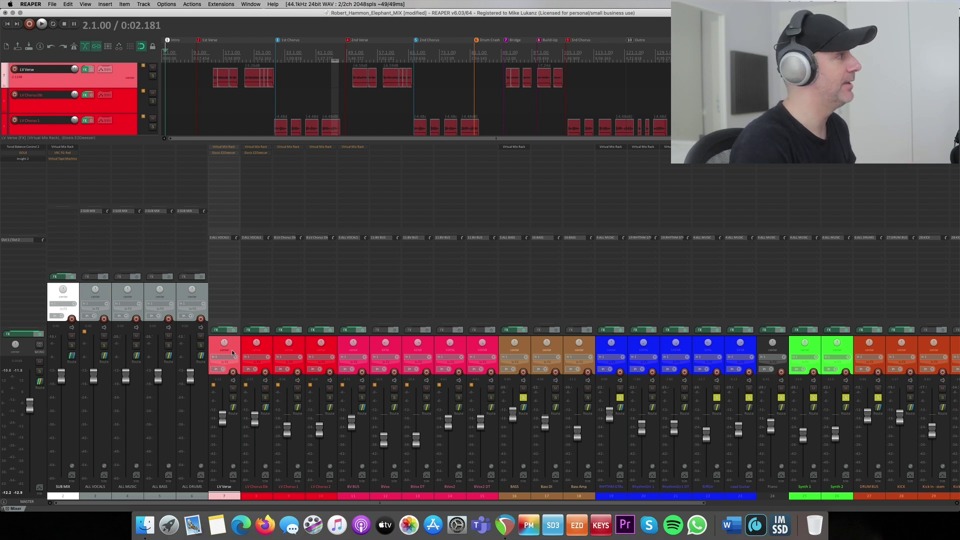
pyautogui.click(233, 397)
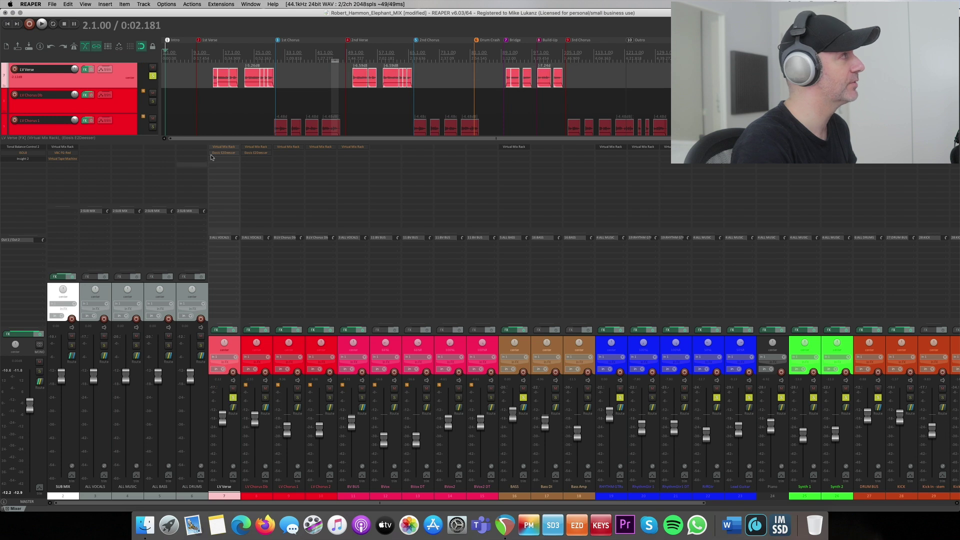
pyautogui.click(210, 55)
pyautogui.scroll(2, 208, 56)
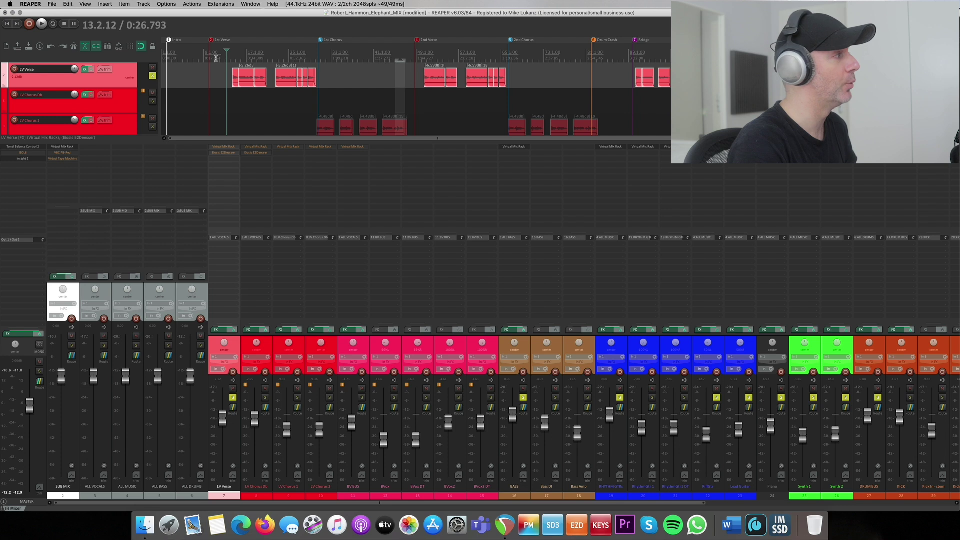
pyautogui.press('space')
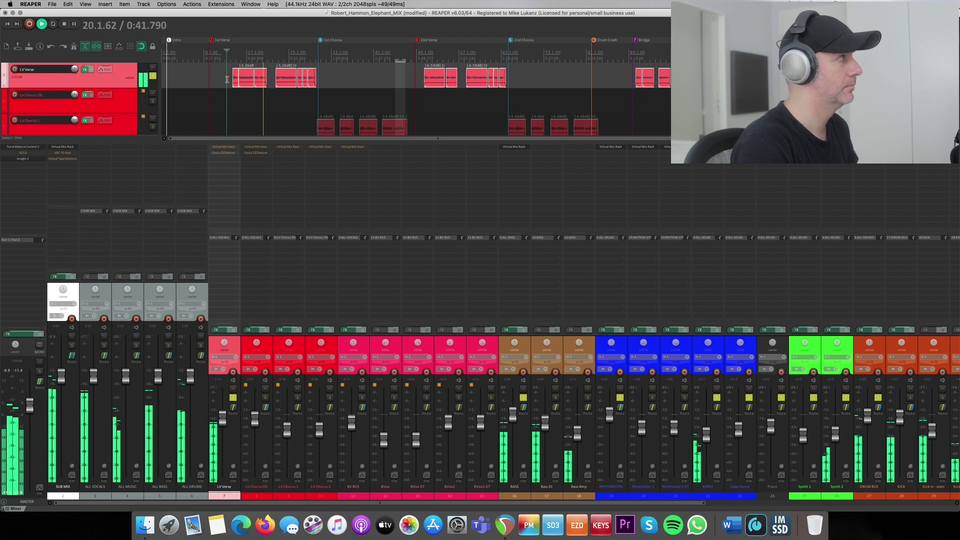
pyautogui.press('space')
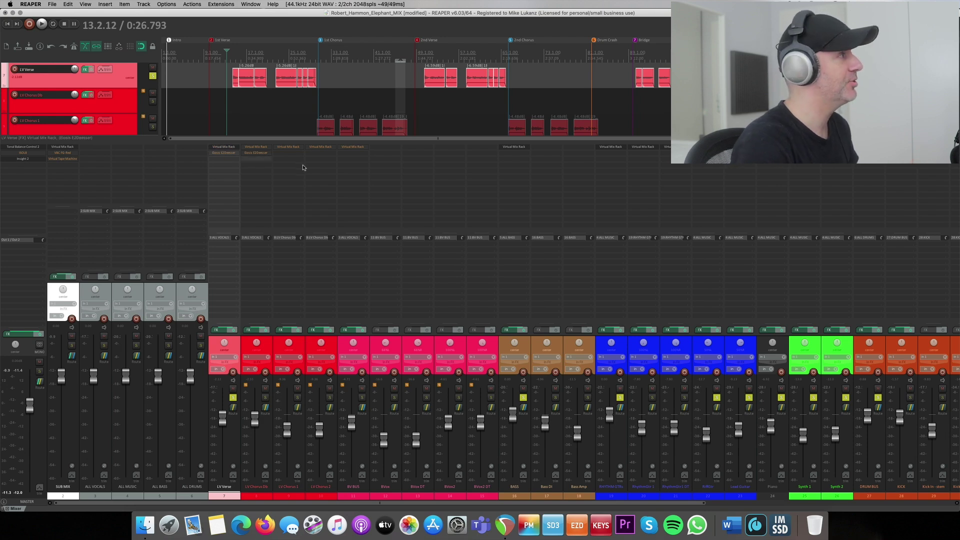
# Open the Virtual Mix Rack on the LV Verse track and switch on its FG-73, Virtual Channel and FG-S modules.
pyautogui.click(229, 149)
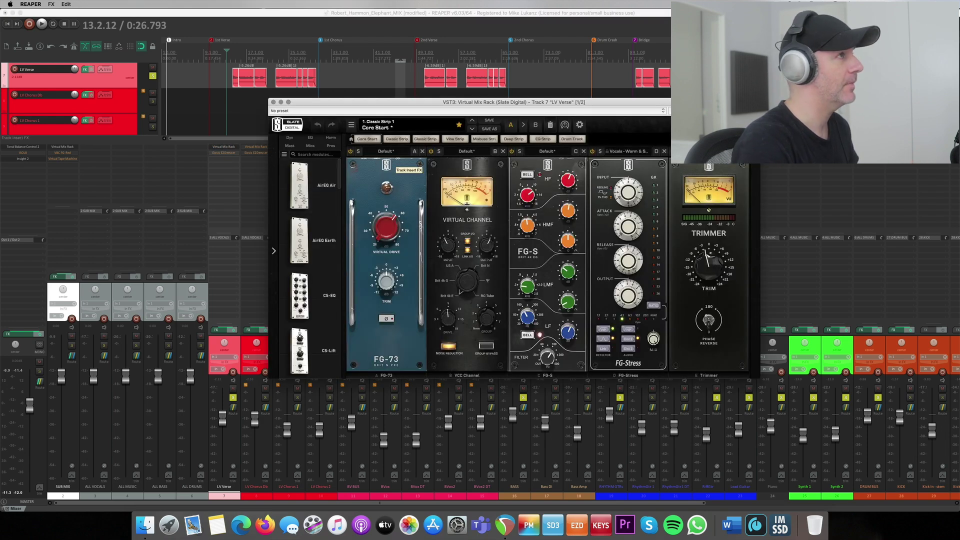
pyautogui.moveTo(643, 105); pyautogui.dragTo(562, 134)
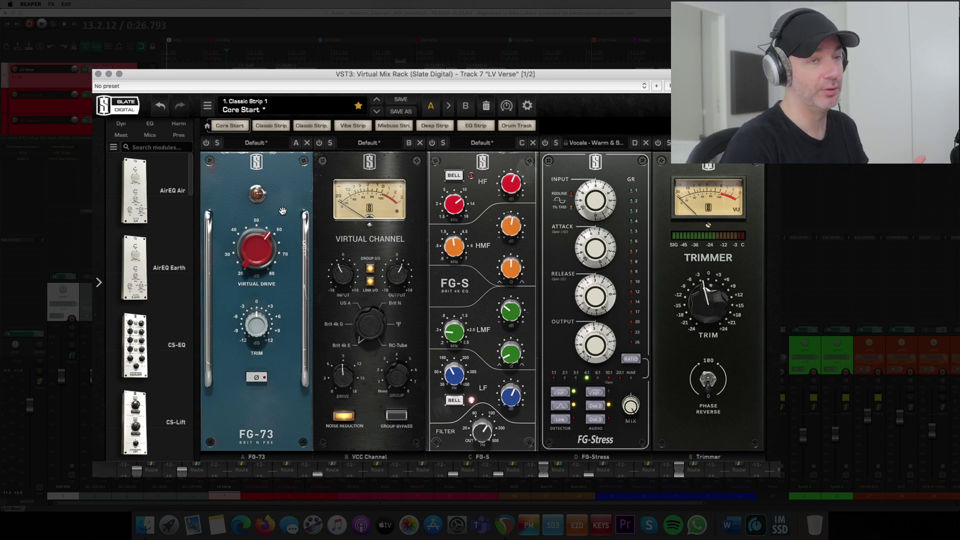
pyautogui.moveTo(266, 244)
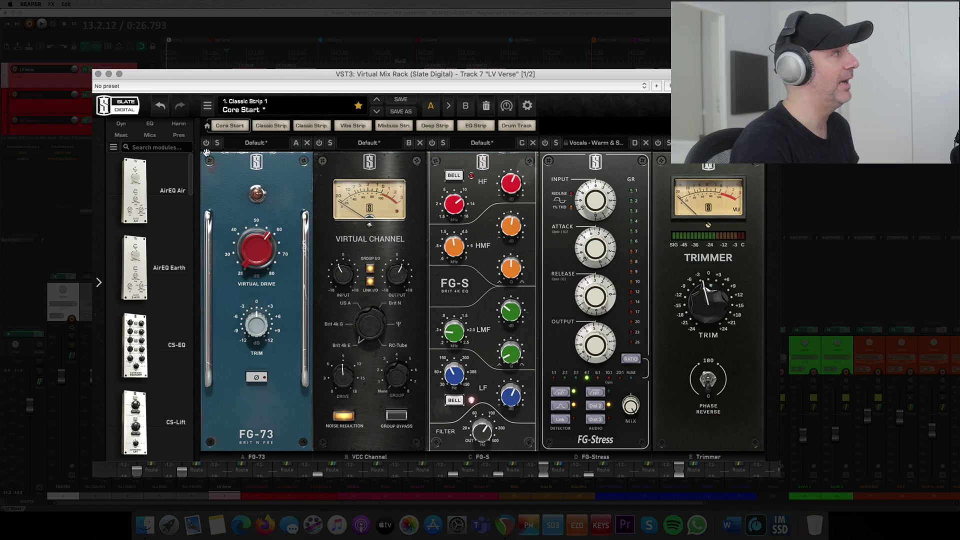
pyautogui.click(318, 144)
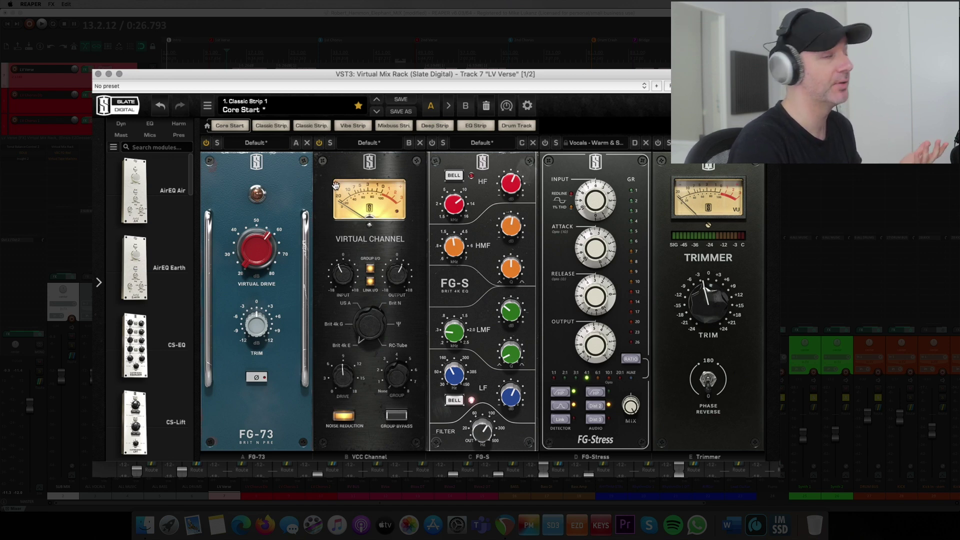
pyautogui.click(452, 174)
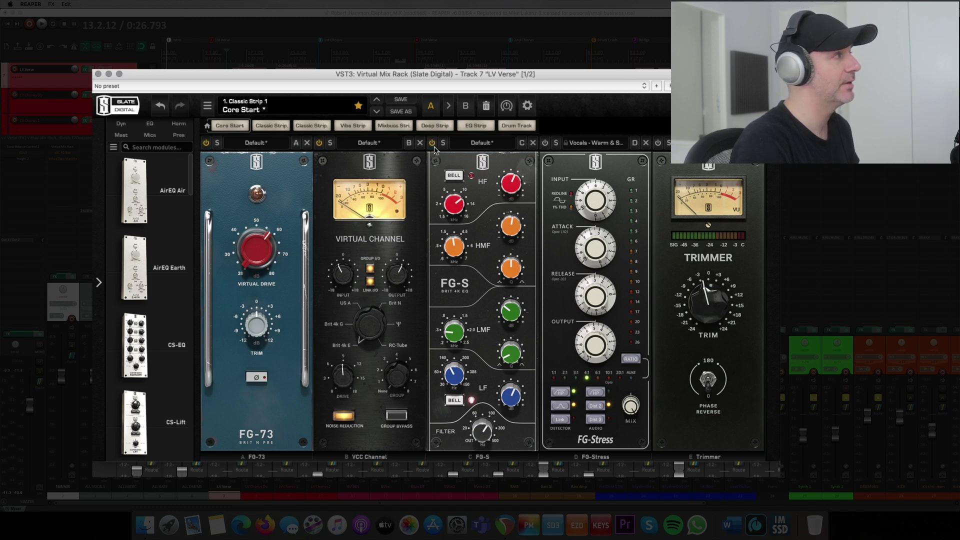
# Examine the FG-S equalizer's low-mid, filter, low, high and high-mid settings on the lead vocal.
pyautogui.moveTo(461, 334)
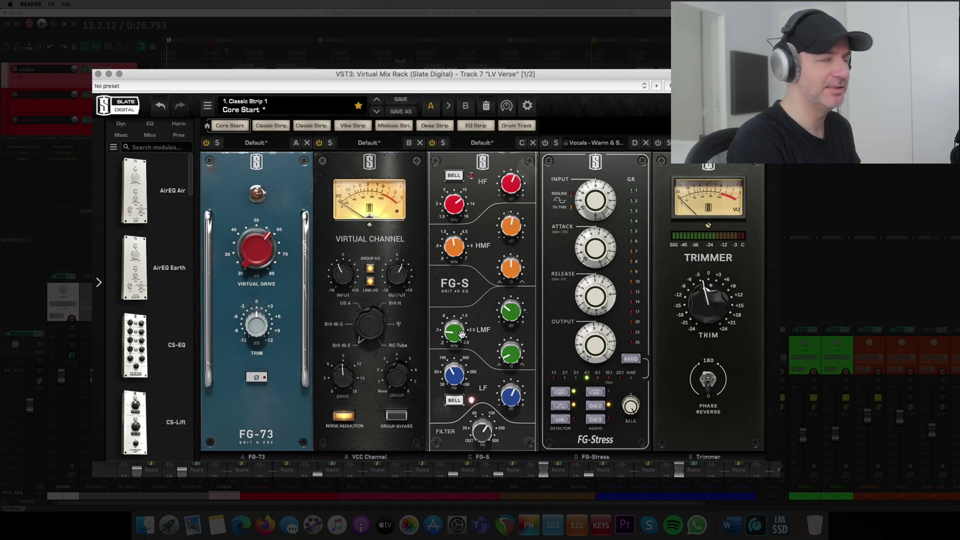
pyautogui.moveTo(478, 438)
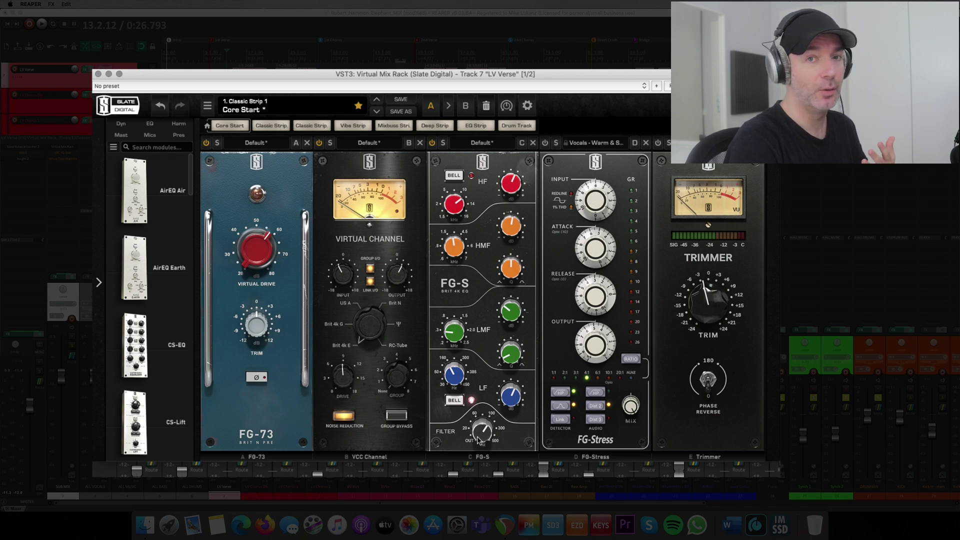
pyautogui.moveTo(459, 383)
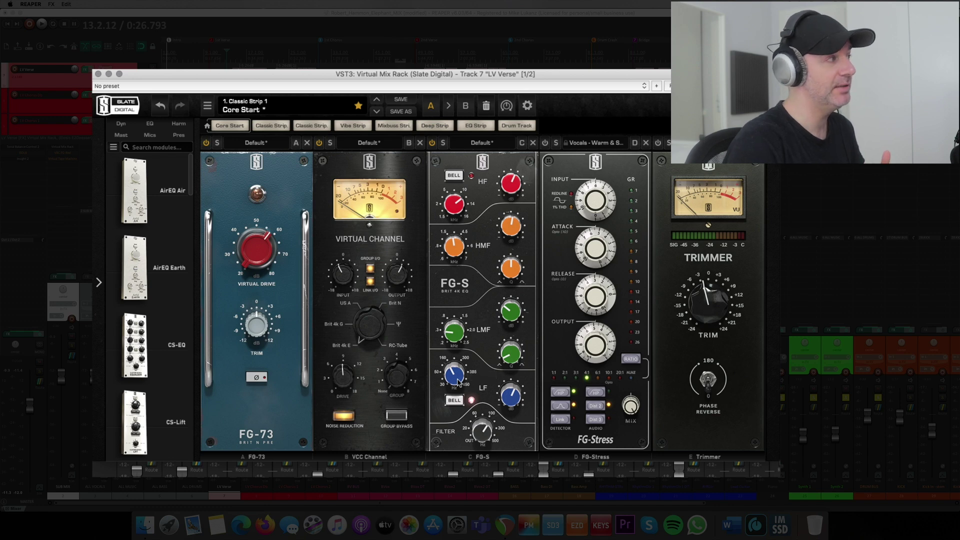
pyautogui.moveTo(511, 395)
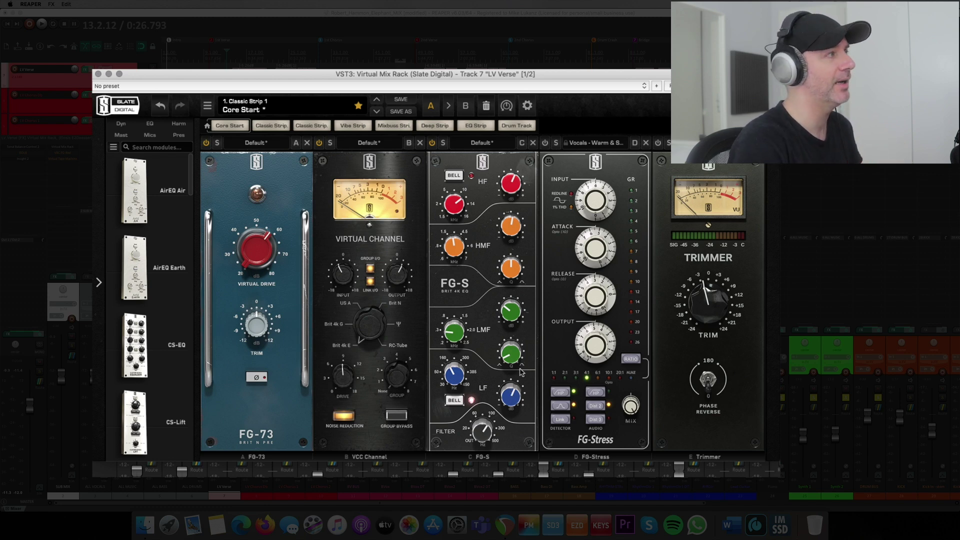
pyautogui.moveTo(506, 182)
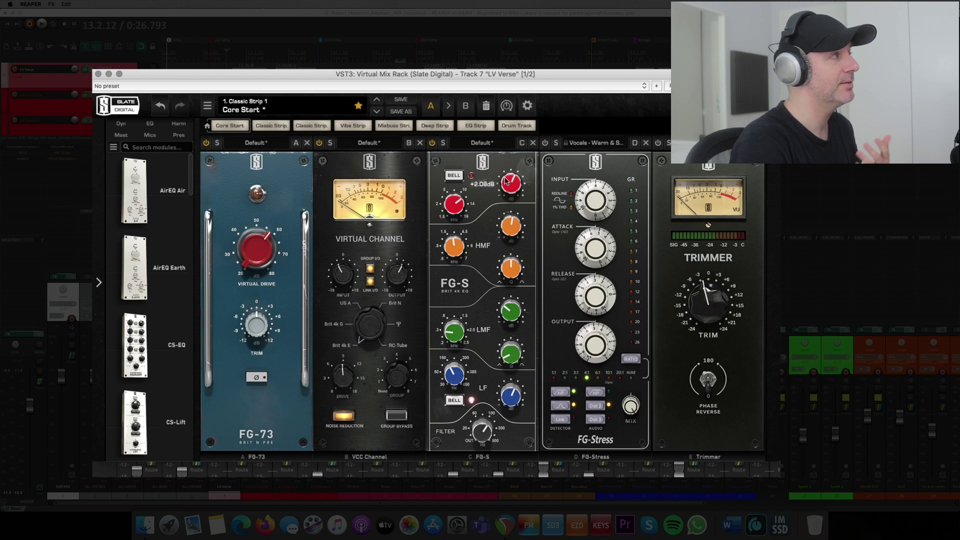
pyautogui.moveTo(462, 207)
pyautogui.moveTo(486, 228)
pyautogui.moveTo(459, 243)
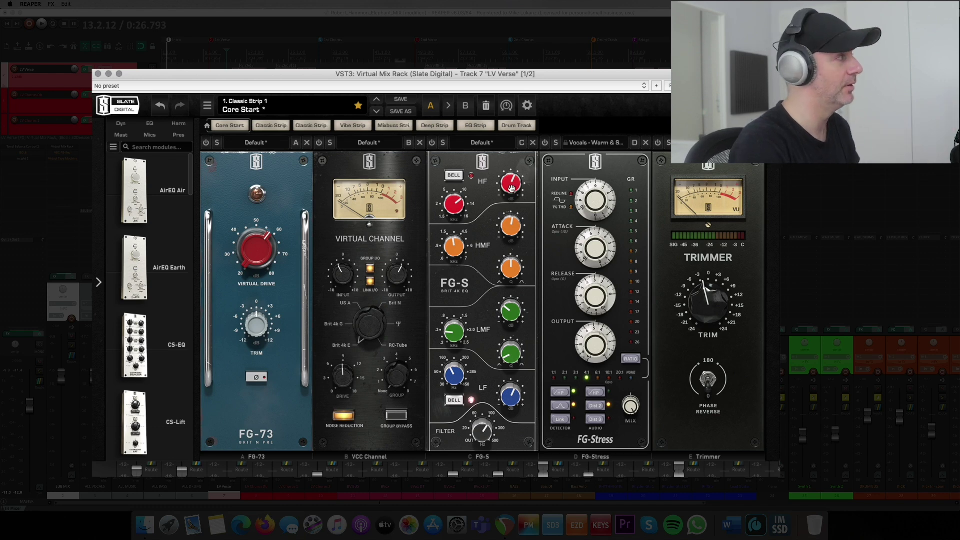
# Play the verse and switch on the FG-73, Virtual Channel, FG-S, FG-Stress and Trimmer modules one after another.
pyautogui.press('space')
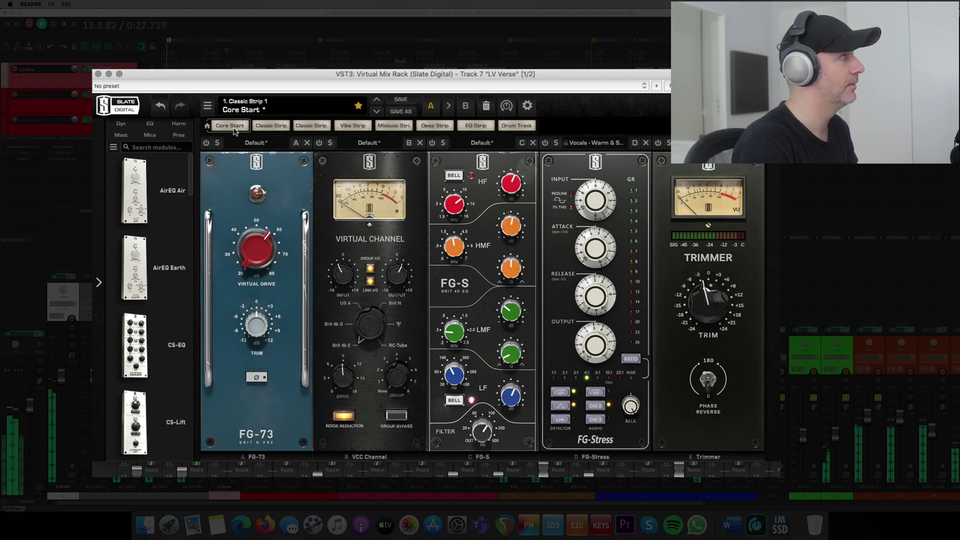
pyautogui.click(206, 143)
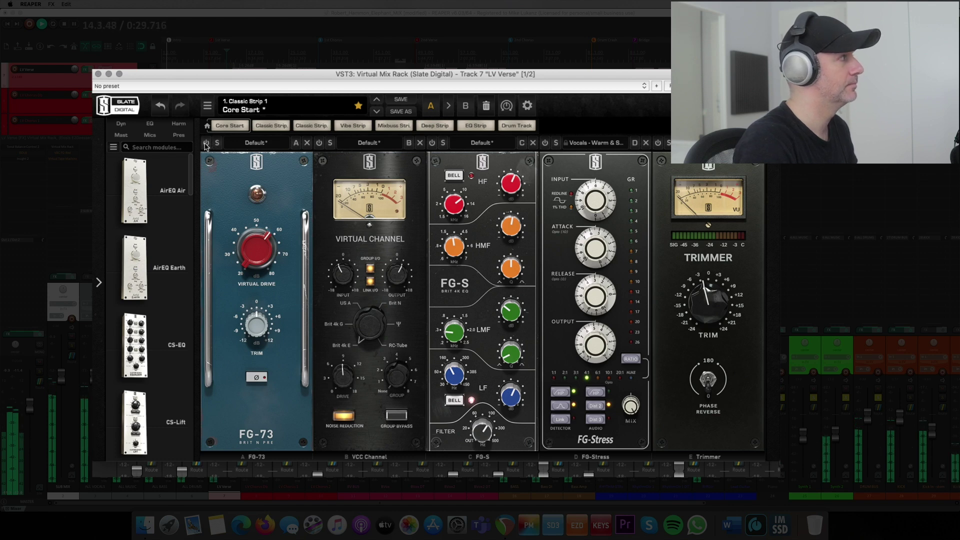
pyautogui.click(319, 143)
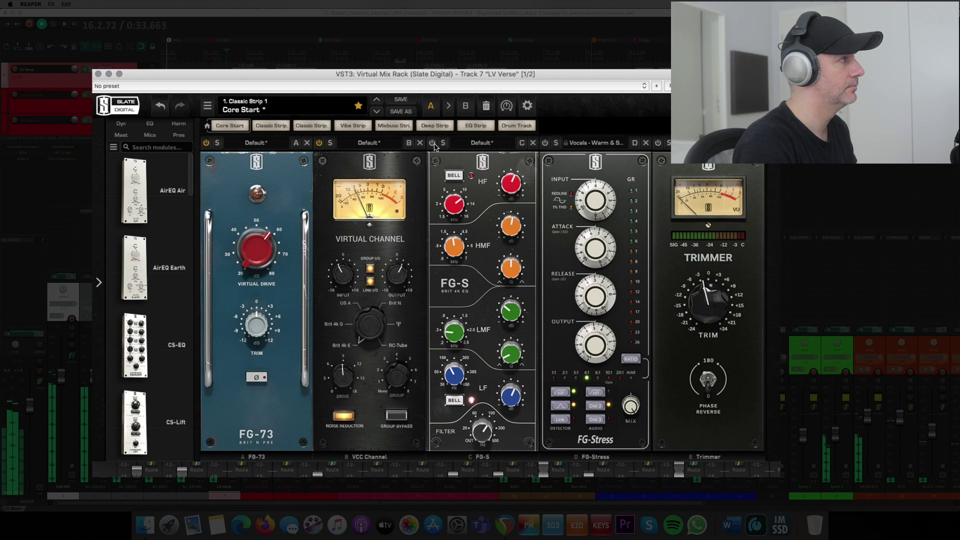
pyautogui.click(545, 144)
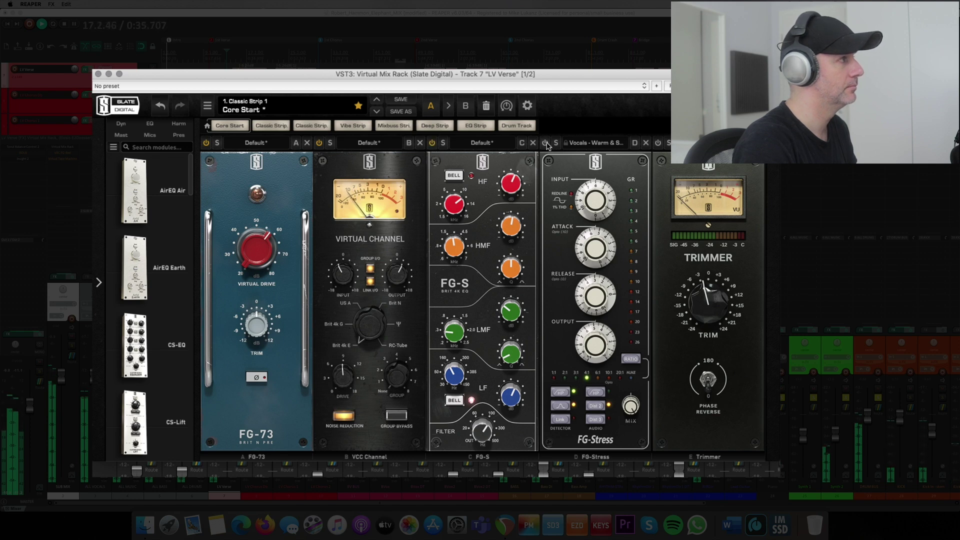
pyautogui.click(658, 143)
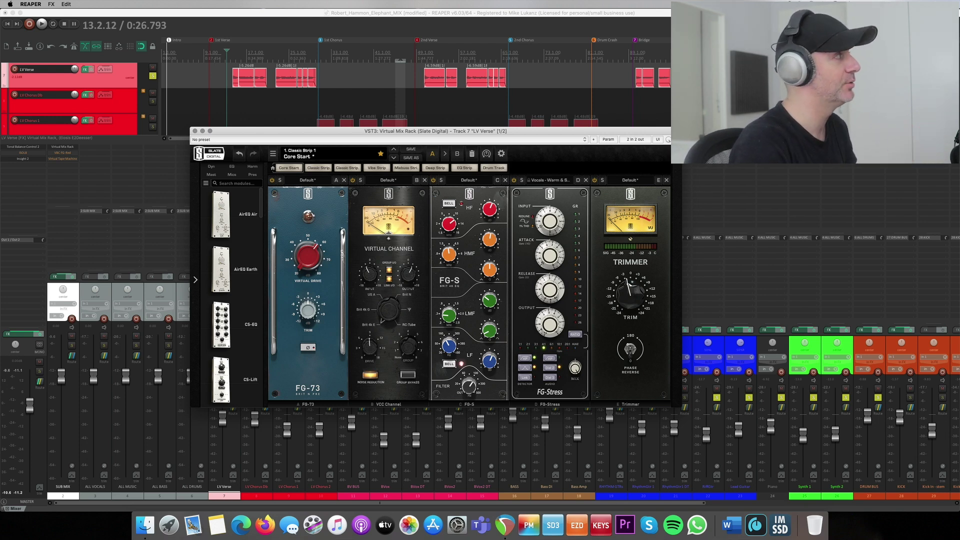
# Replay the verse comparing the LV Verse track's effects bypassed and enabled, and close the rack.
pyautogui.press('space')
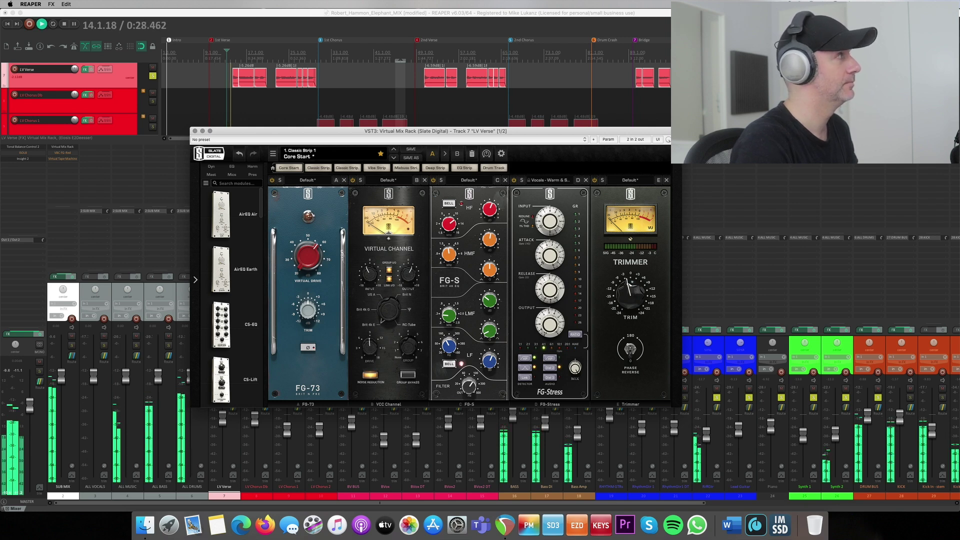
pyautogui.press('b')
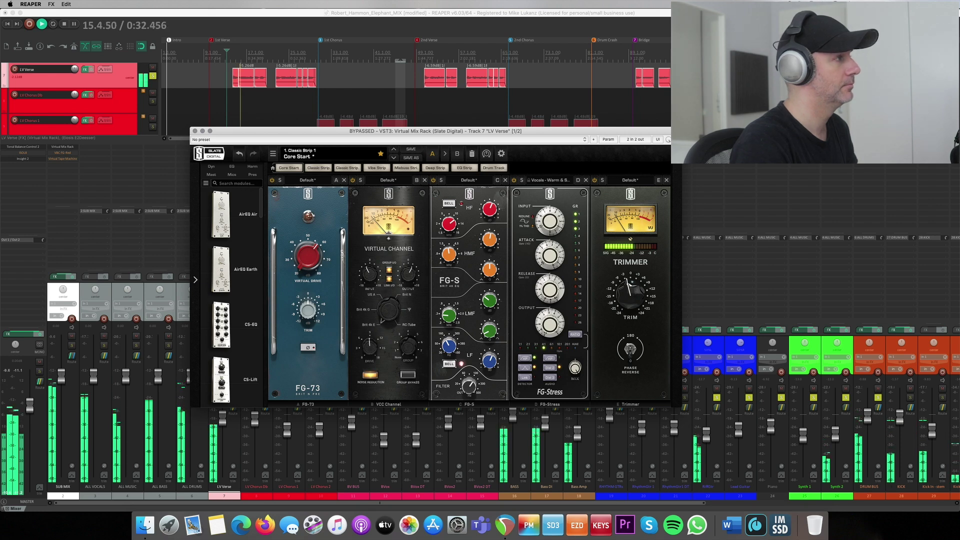
pyautogui.press('b')
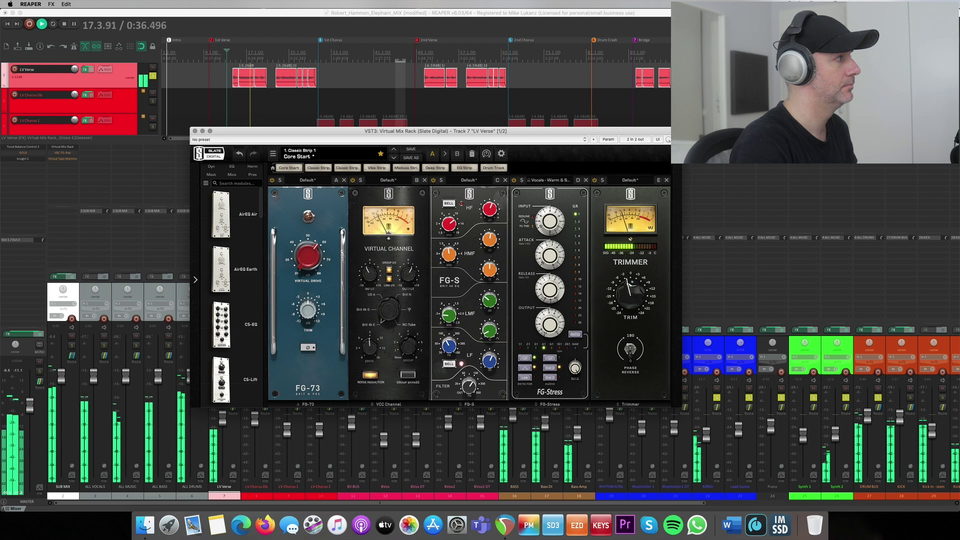
pyautogui.press('b')
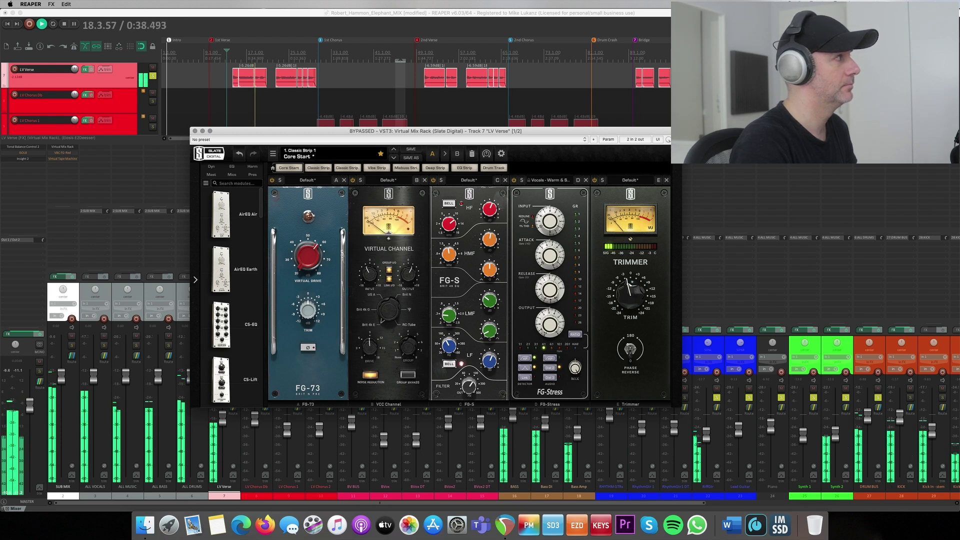
pyautogui.press('b')
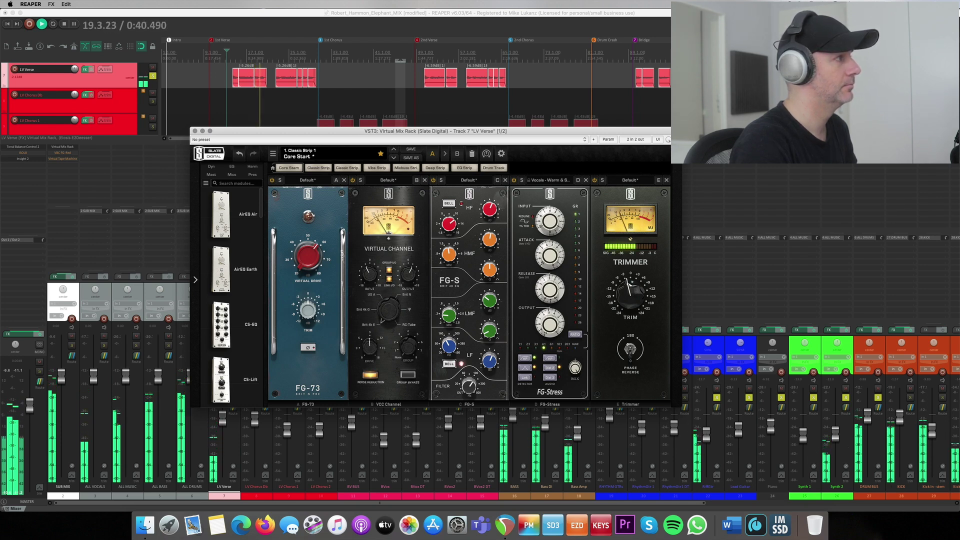
pyautogui.press('space')
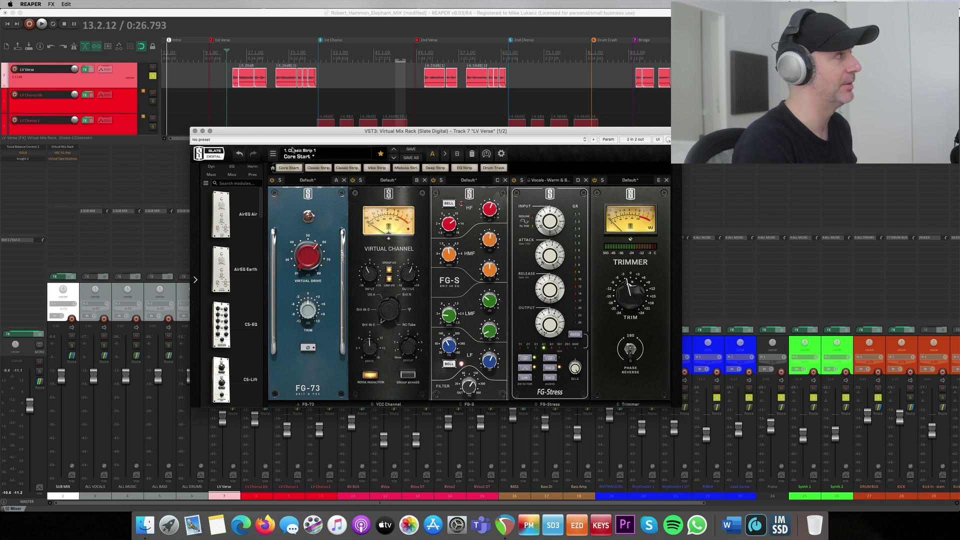
pyautogui.click(195, 131)
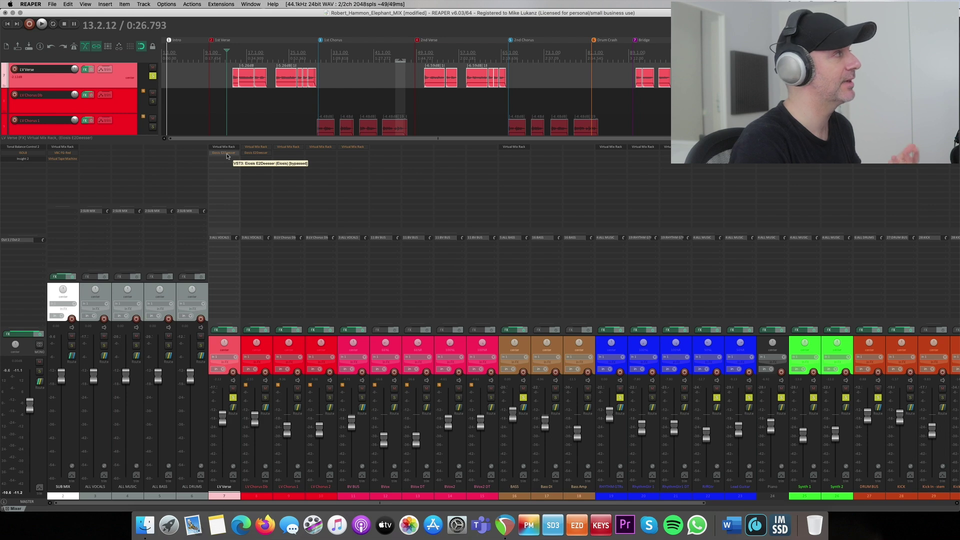
# Enable the Eiosis E2Deesser on the LV Verse track and place the edit cursor at about bar 15 in the first verse clip.
pyautogui.click(226, 153)
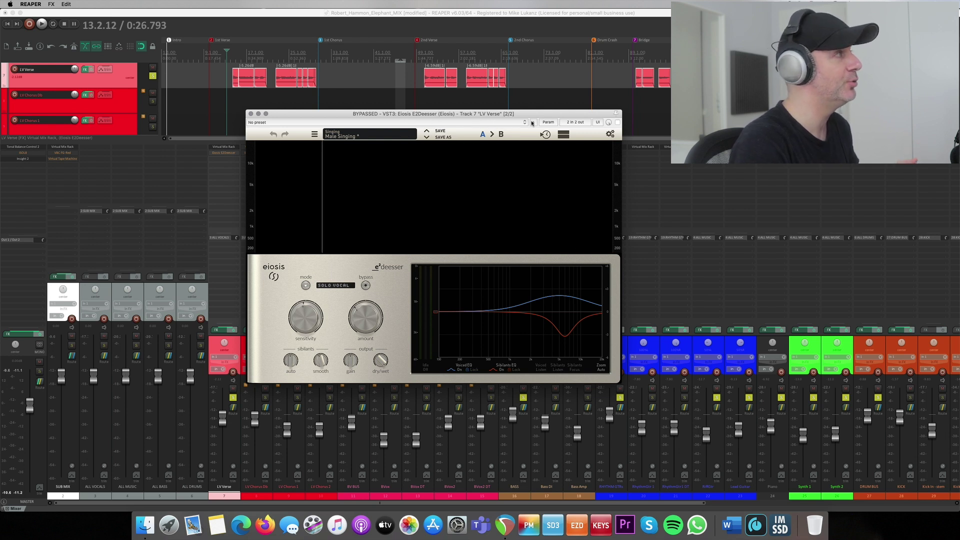
pyautogui.click(618, 123)
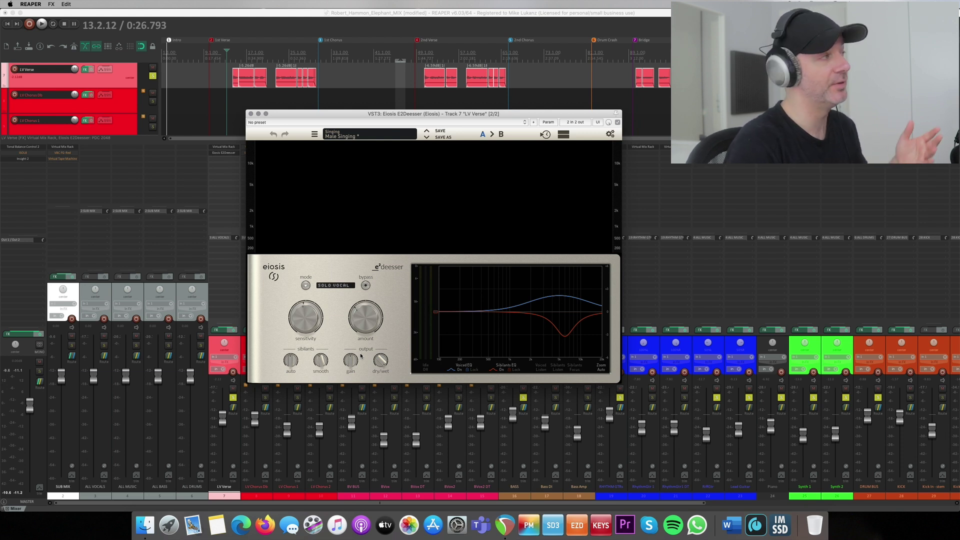
pyautogui.click(248, 63)
pyautogui.scroll(5, 248, 63)
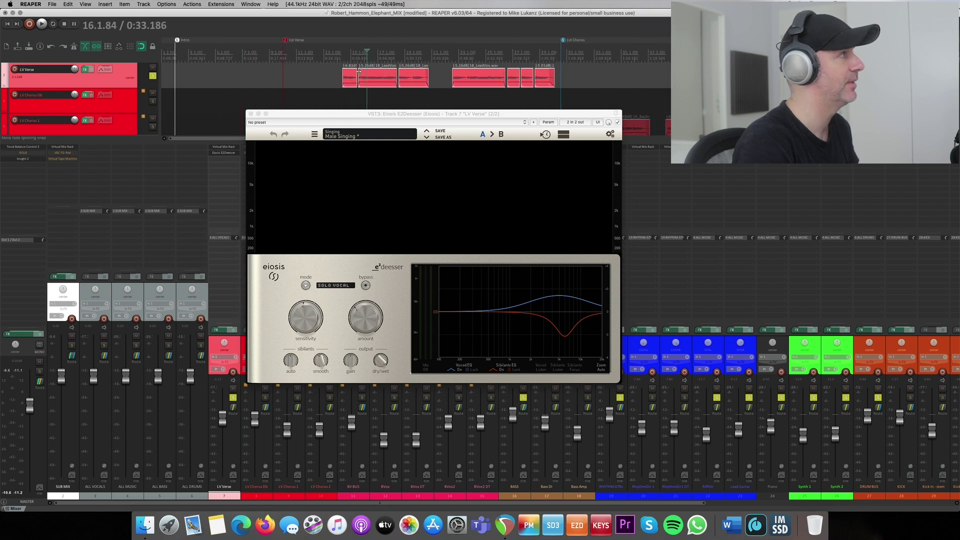
pyautogui.click(358, 57)
pyautogui.press('space')
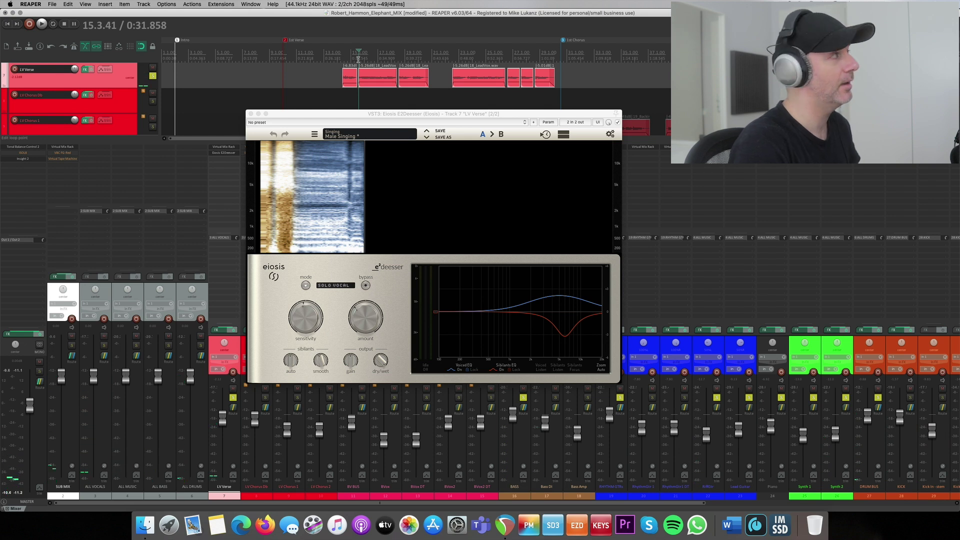
pyautogui.click(352, 58)
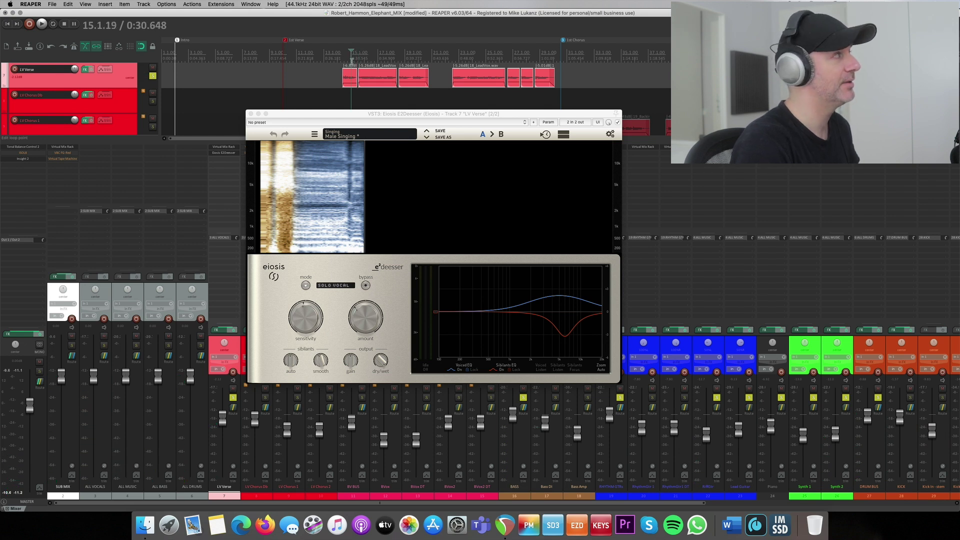
# Compare the lead vocal with the E2Deesser bypassed and enabled, and lower its amount to 27.4%.
pyautogui.click(621, 124)
pyautogui.click(618, 122)
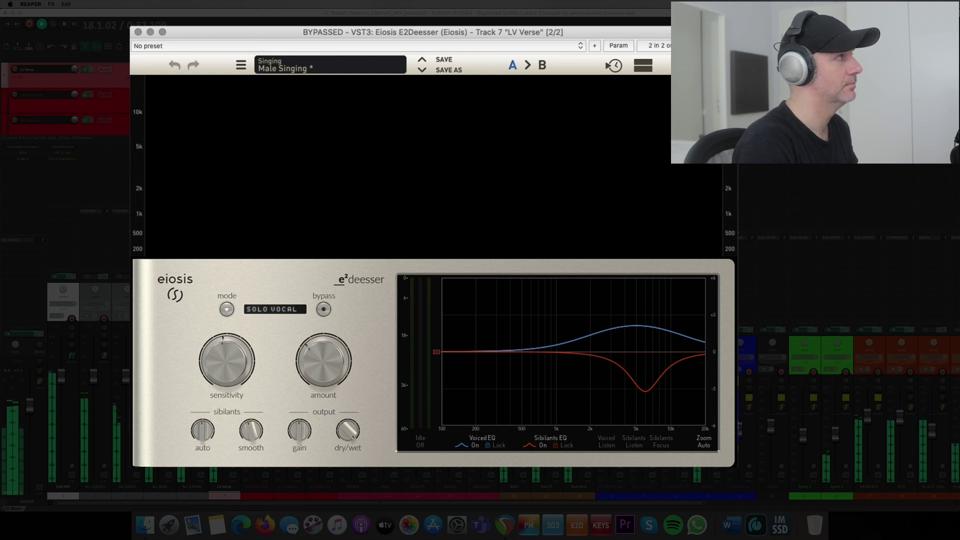
pyautogui.press('b')
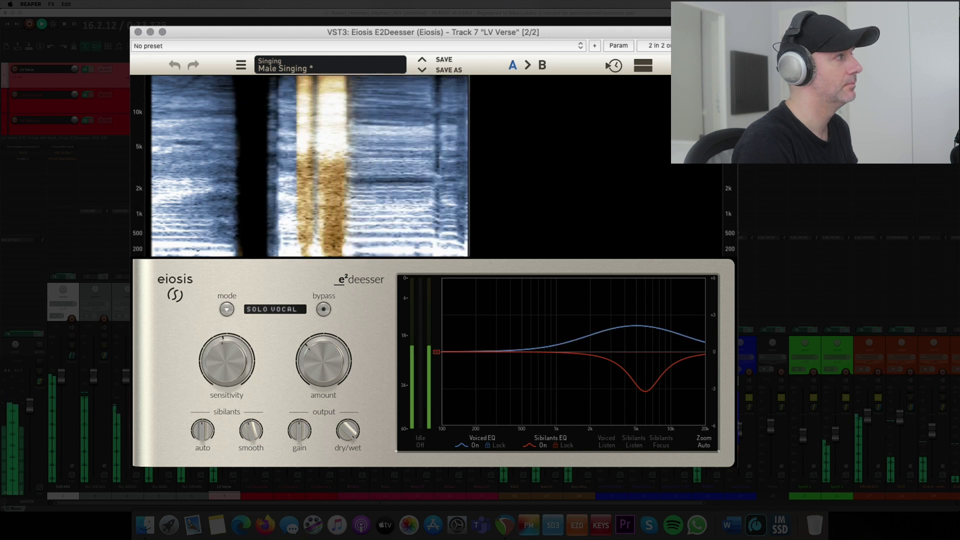
pyautogui.press('space')
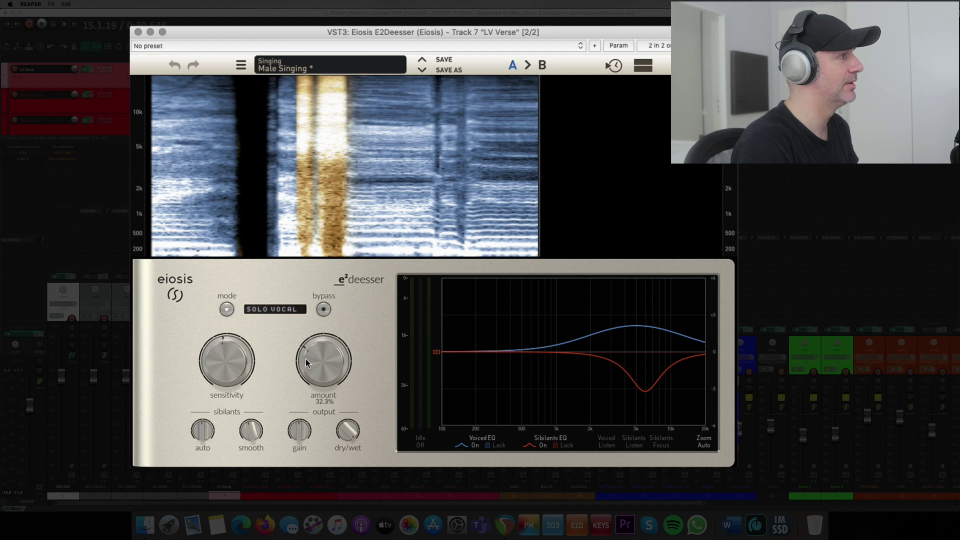
pyautogui.moveTo(304, 364); pyautogui.dragTo(304, 367)
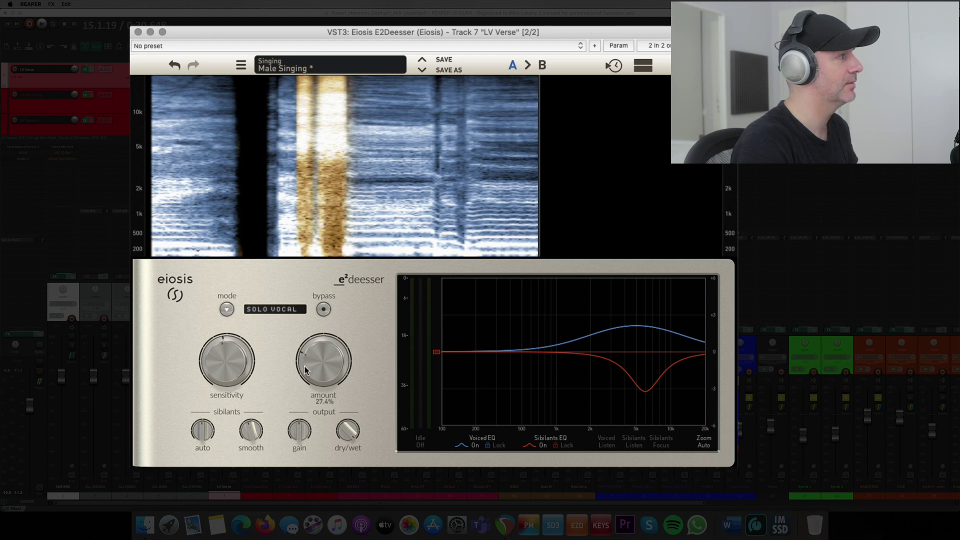
# Replay the vocal from bar 15 with the adjusted de-esser bypassed and enabled, and close the plugin.
pyautogui.press('b')
pyautogui.press('space')
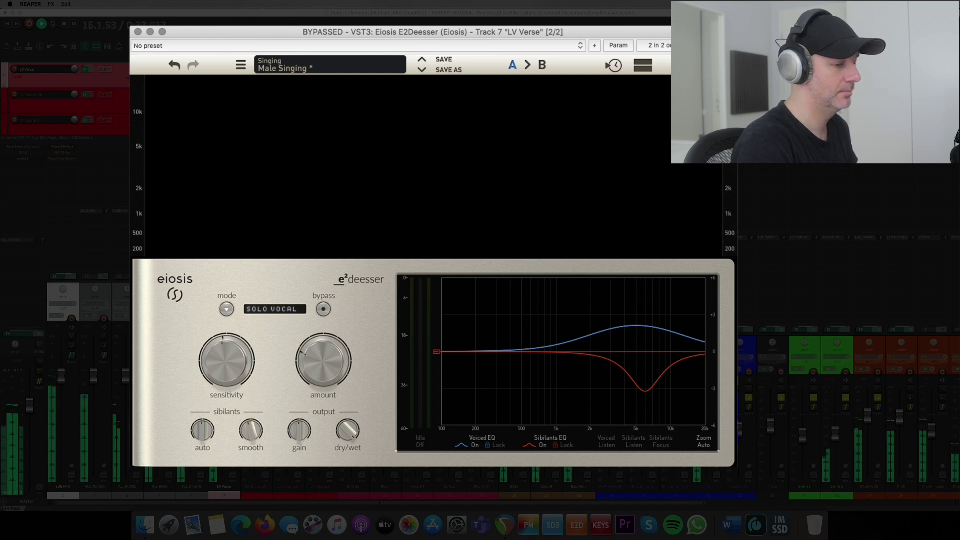
pyautogui.press('space')
pyautogui.press('b')
pyautogui.press('space')
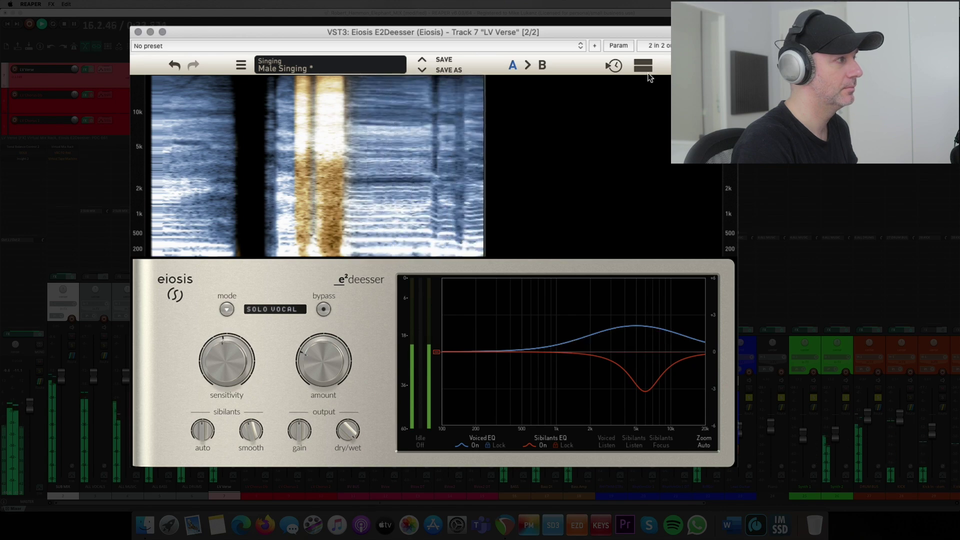
pyautogui.click(139, 32)
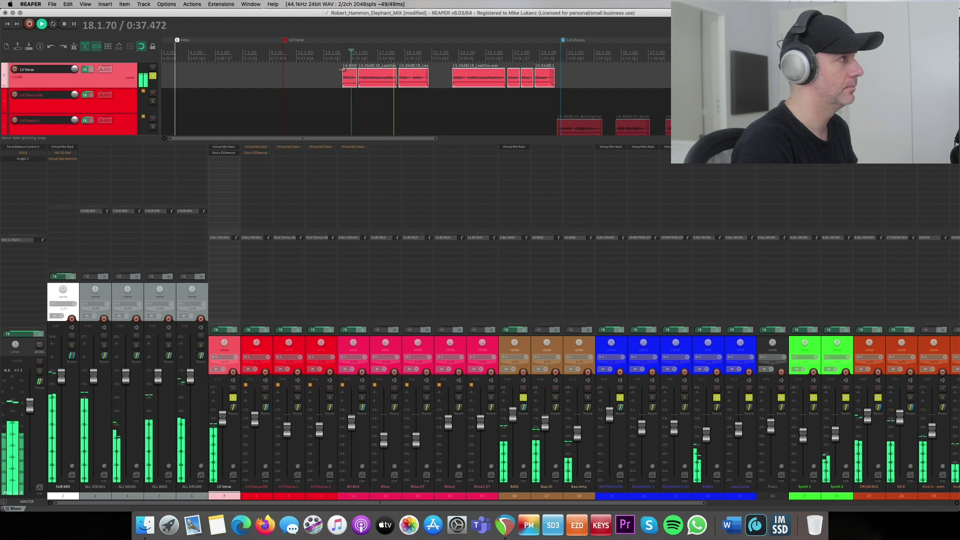
# Stop playback, open the Virtual Mix Rack on the LV Chorus 1 track to examine its modules, and close it.
pyautogui.scroll(-2, 344, 71)
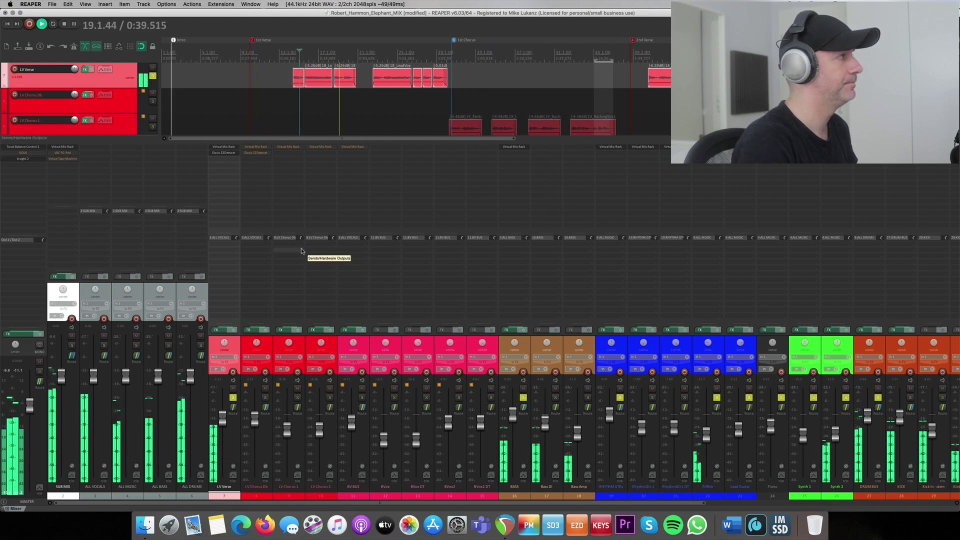
pyautogui.press('space')
pyautogui.click(257, 351)
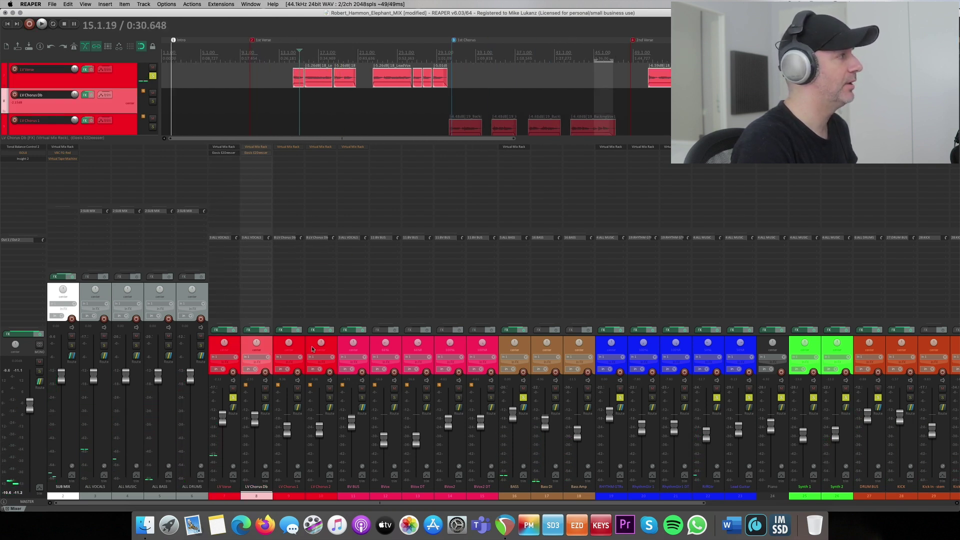
pyautogui.keyDown('shift'); pyautogui.click(312, 349); pyautogui.keyUp('shift')
pyautogui.click(302, 349)
pyautogui.click(289, 147)
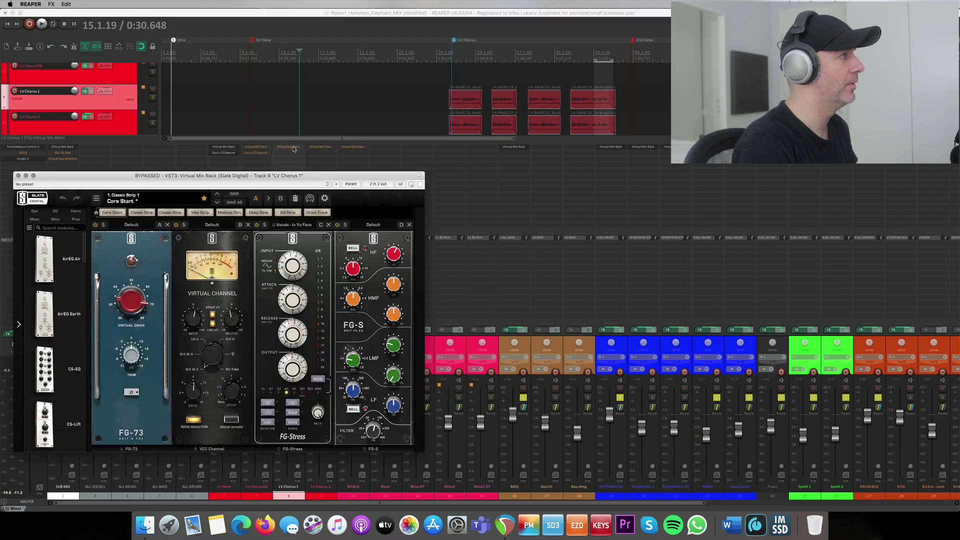
pyautogui.moveTo(315, 174); pyautogui.dragTo(489, 151)
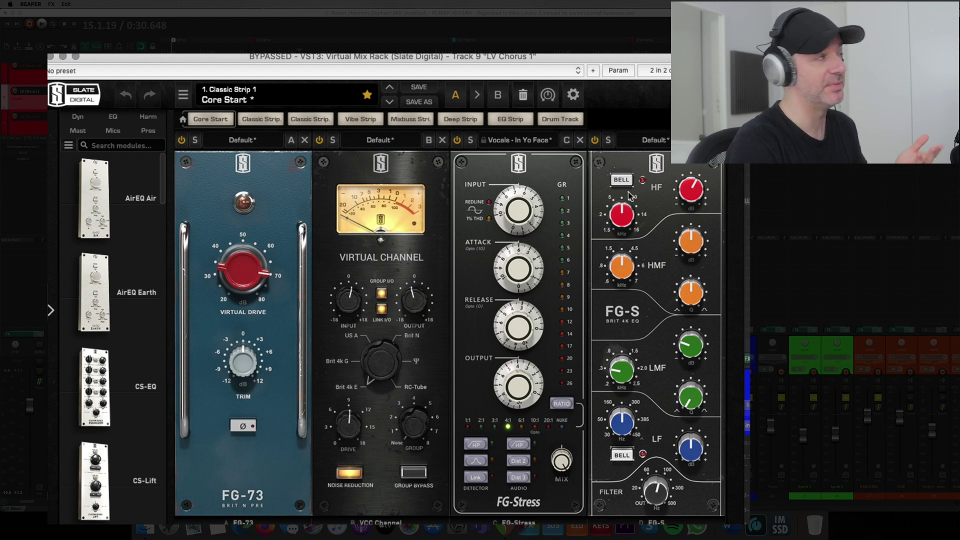
pyautogui.moveTo(622, 364)
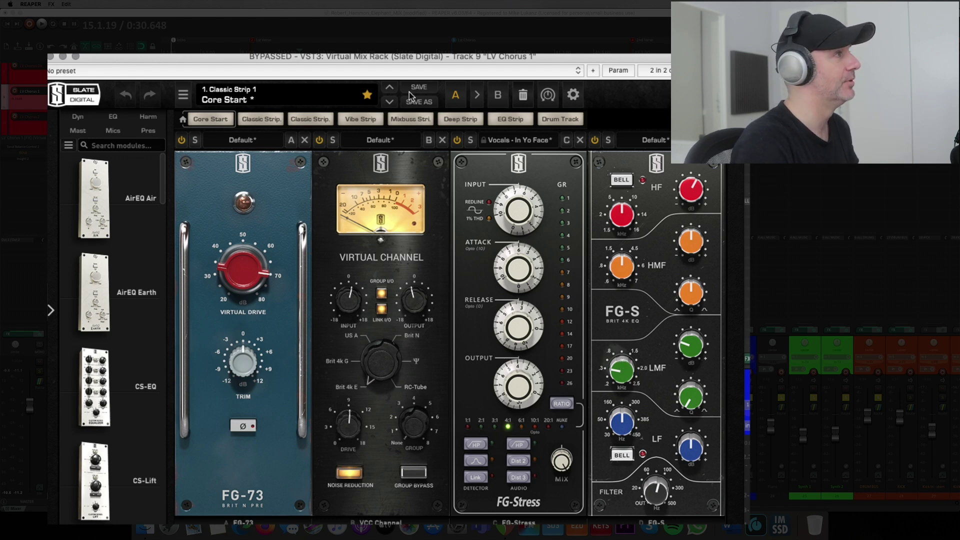
pyautogui.click(50, 56)
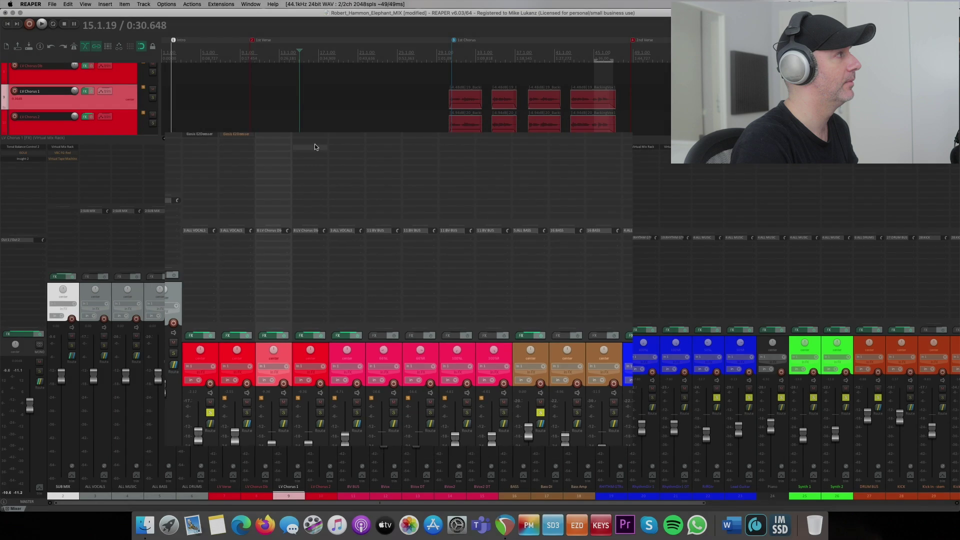
# Review the Virtual Mix Rack modules on the LV Chorus 2 track and close the rack.
pyautogui.click(320, 147)
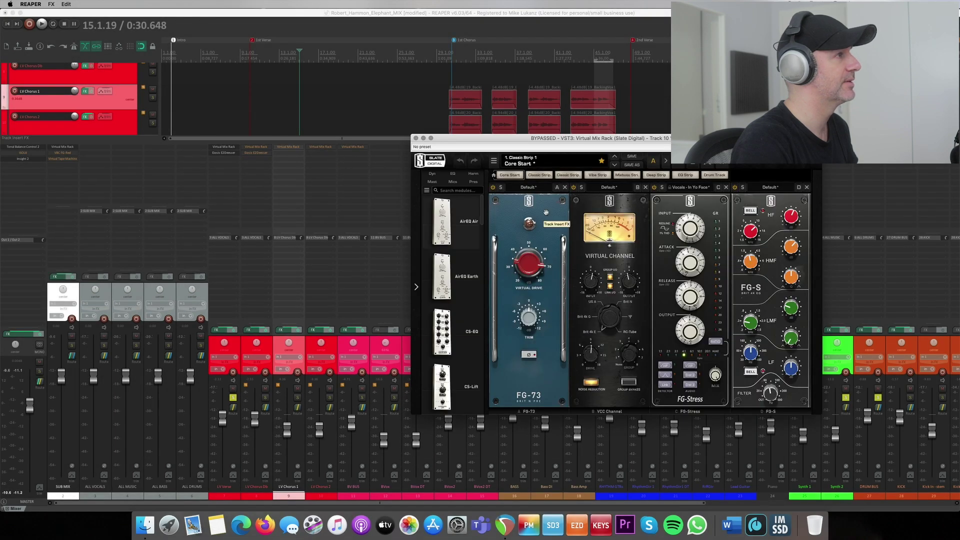
pyautogui.moveTo(603, 142); pyautogui.dragTo(428, 155)
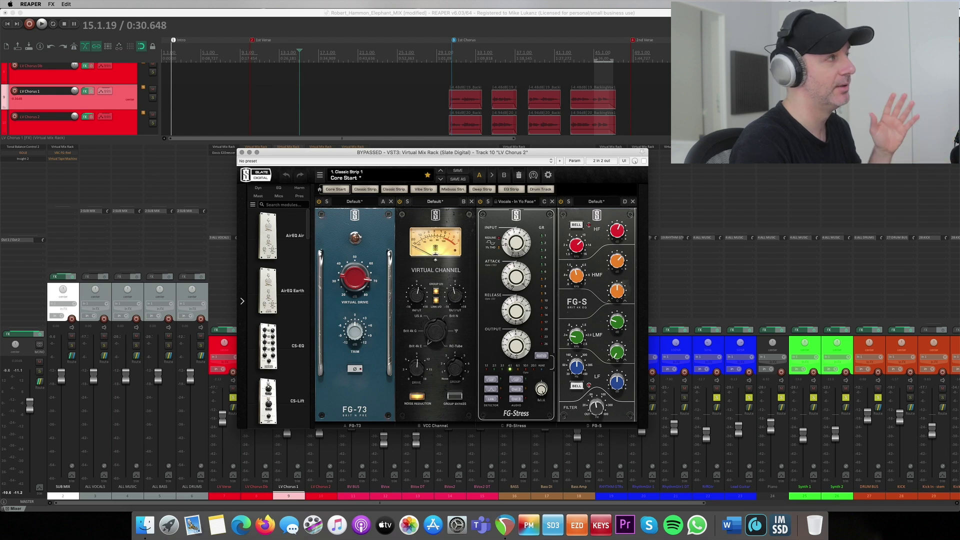
pyautogui.click(242, 153)
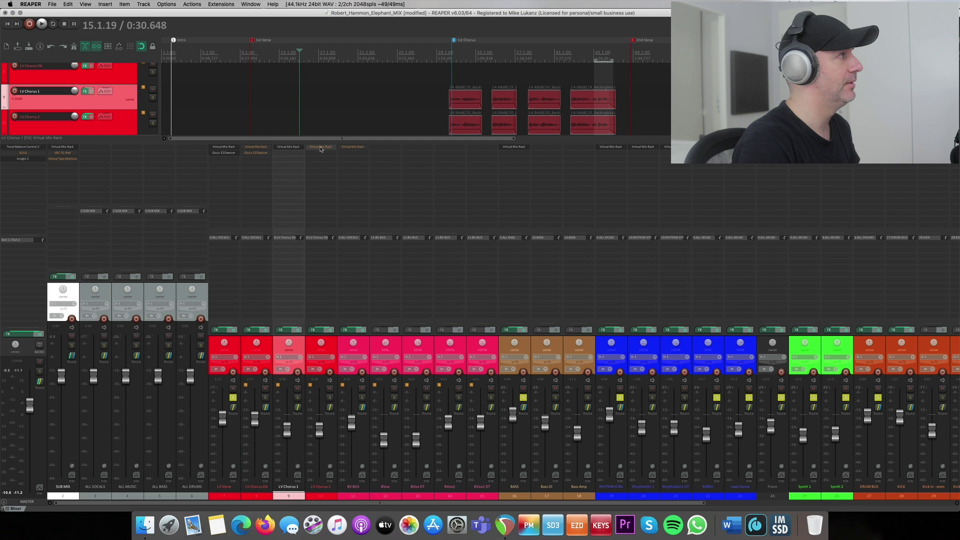
# Enable the Virtual Mix Rack on LV Chorus 2 and play the 1st Chorus from about bar 30 with the LV Chorus tracks unmuted.
pyautogui.click(448, 70)
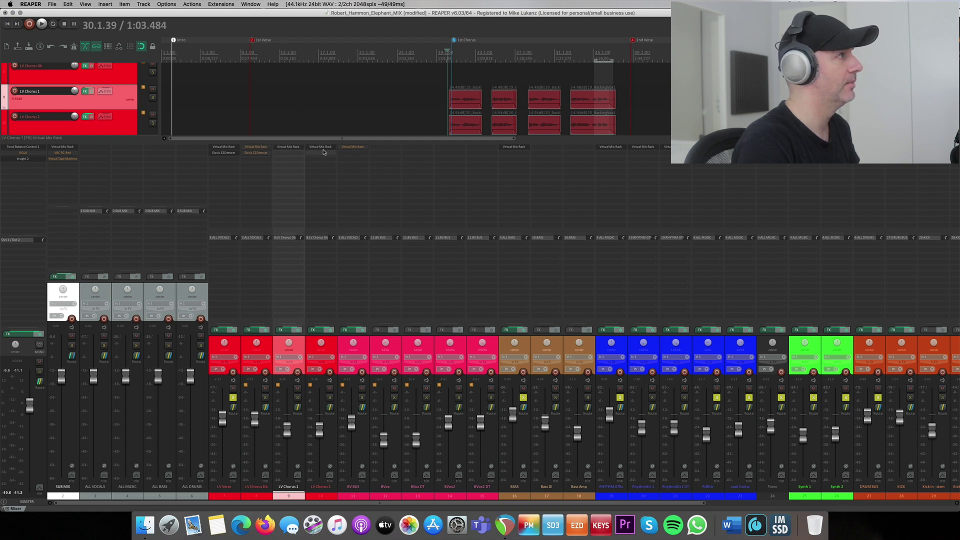
pyautogui.press('space')
pyautogui.press('space')
pyautogui.press('space')
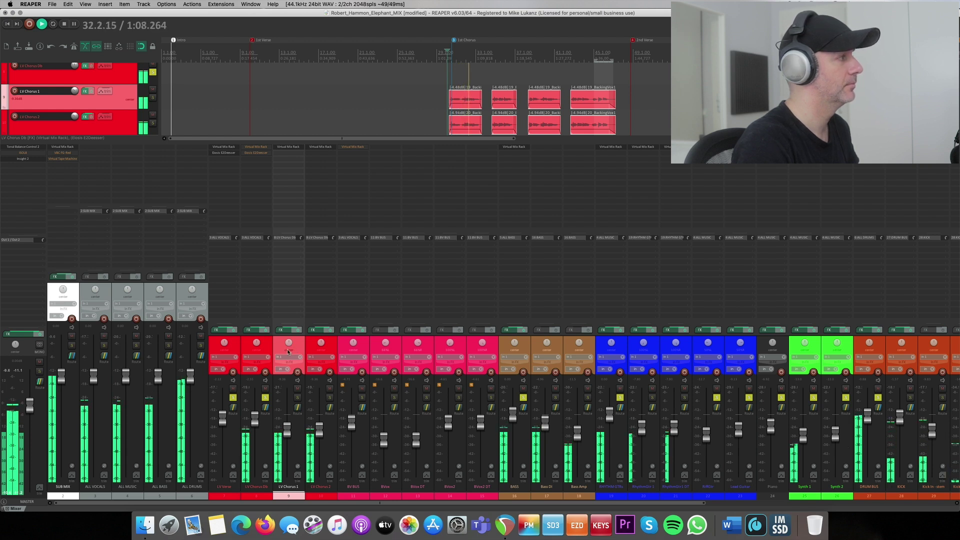
pyautogui.press('space')
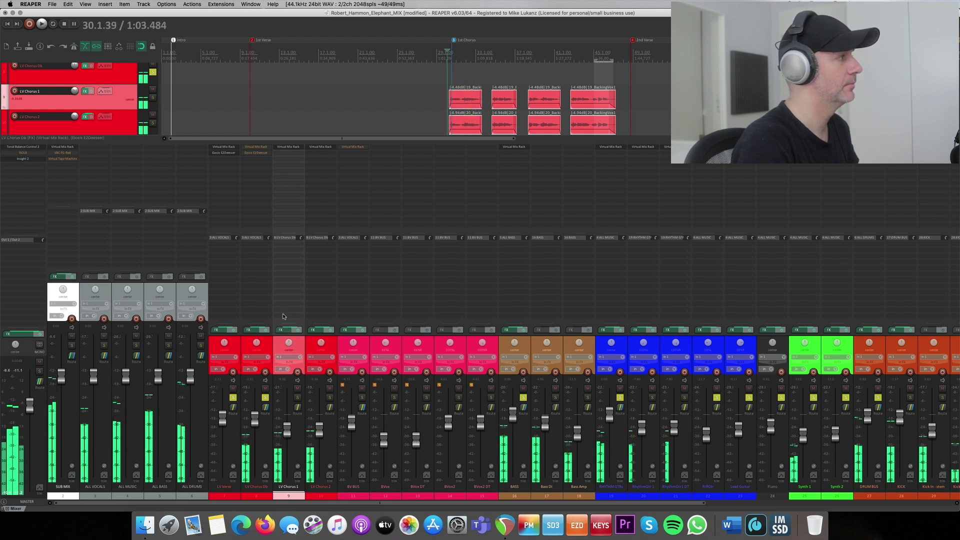
# Enable the Virtual Mix Rack and E2Deesser on the LV Chorus Db track, and switch off the rack's FG-Bomber module.
pyautogui.click(254, 148)
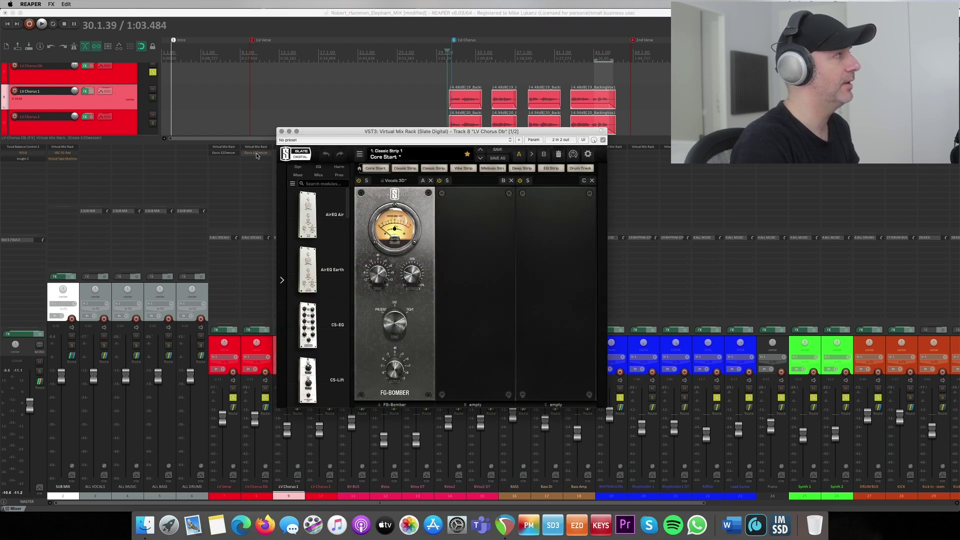
pyautogui.click(256, 156)
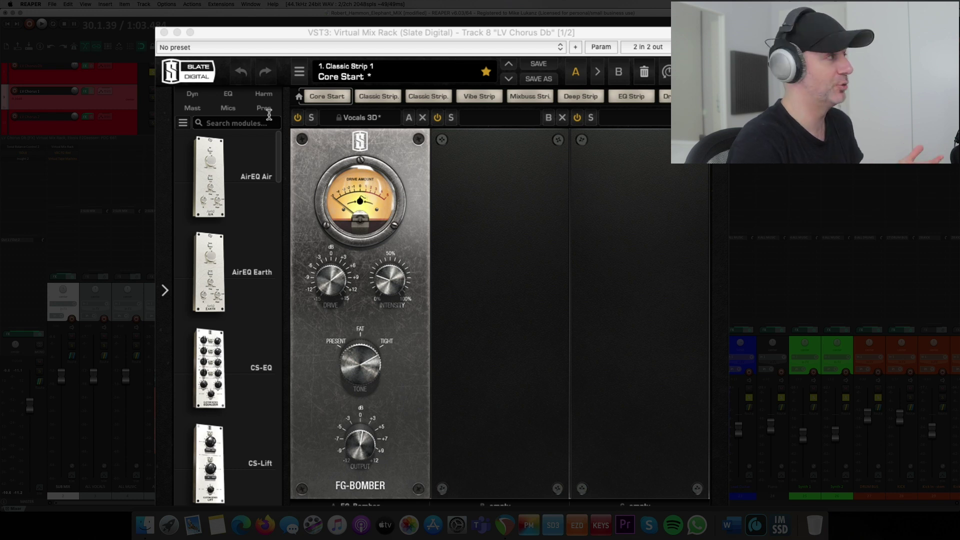
pyautogui.click(299, 118)
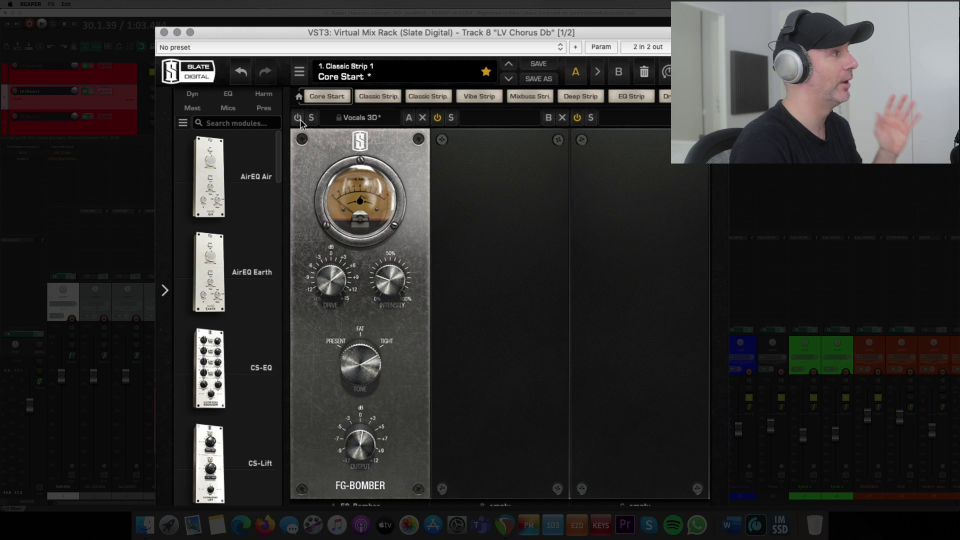
pyautogui.moveTo(363, 445)
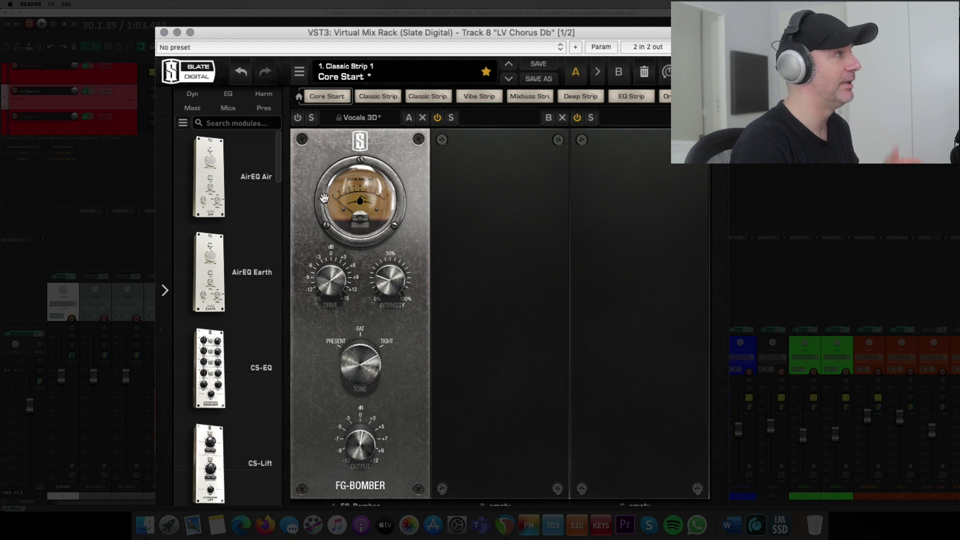
# Play the chorus from bar 30 while comparing the FG-Bomber off and on, leaving it enabled, and close the rack.
pyautogui.press('space')
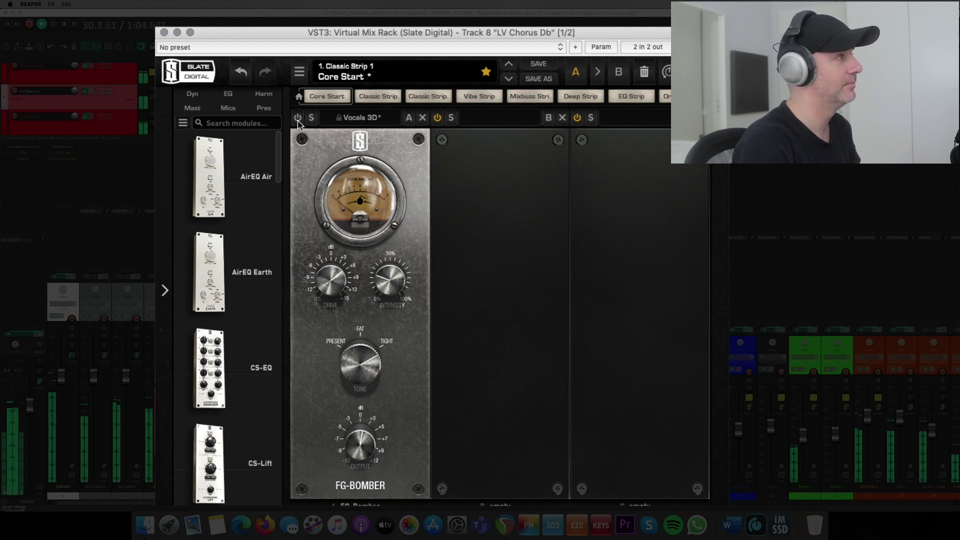
pyautogui.click(297, 118)
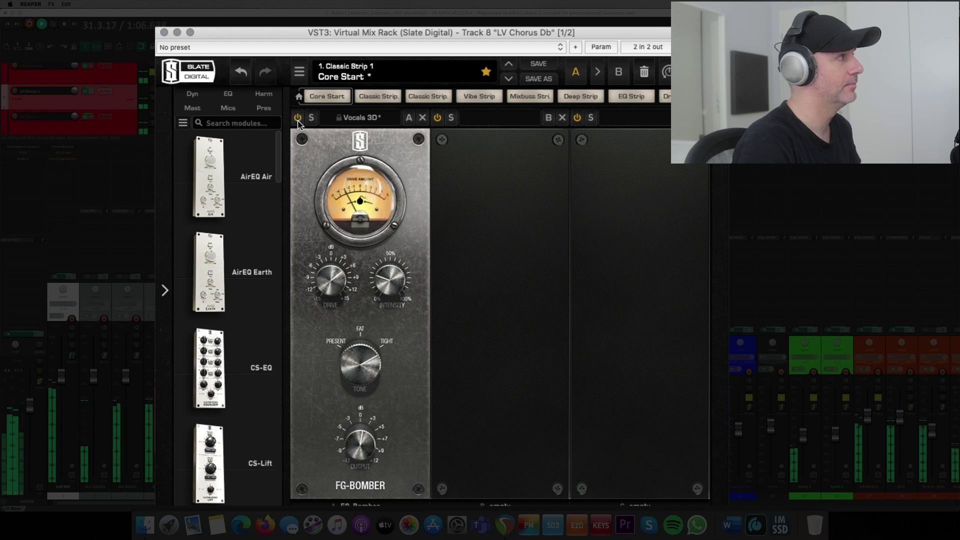
pyautogui.click(298, 120)
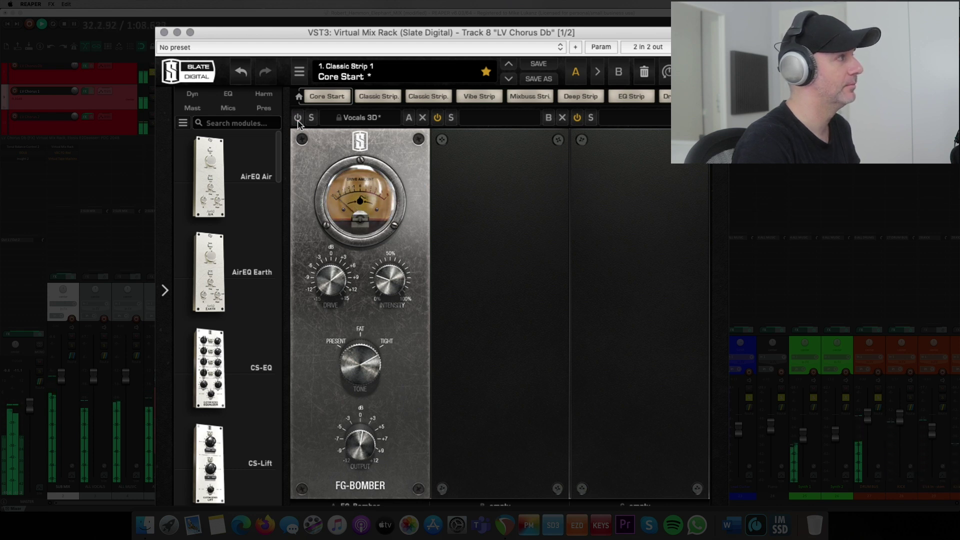
pyautogui.click(298, 119)
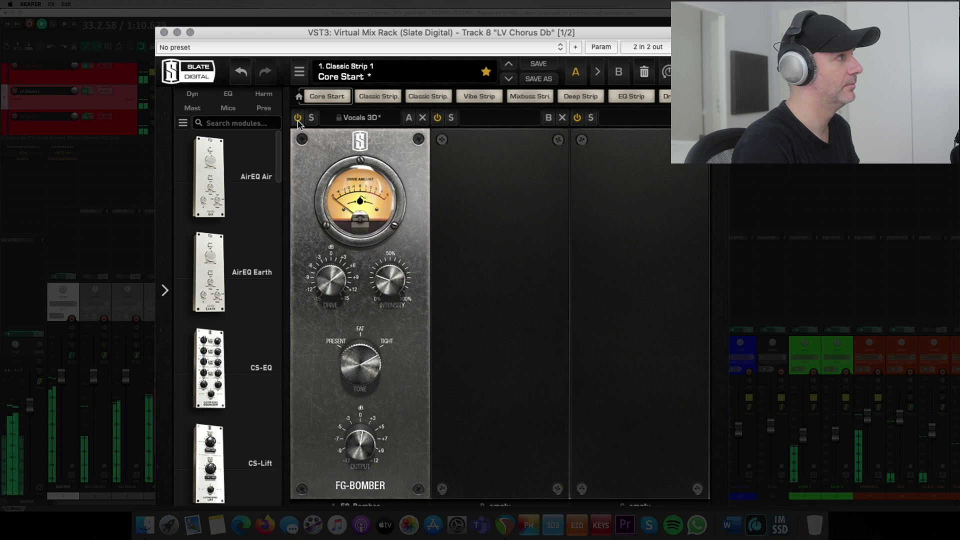
pyautogui.click(298, 119)
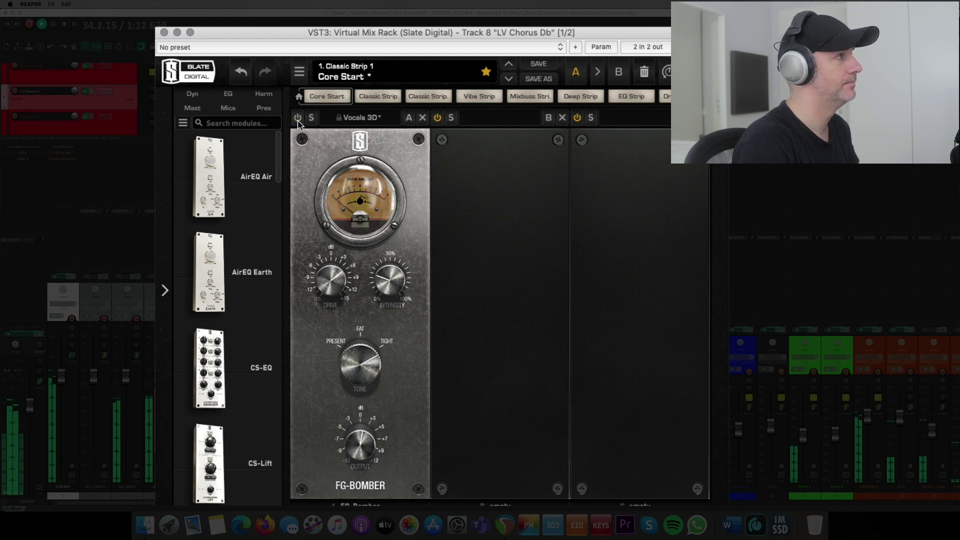
pyautogui.click(298, 119)
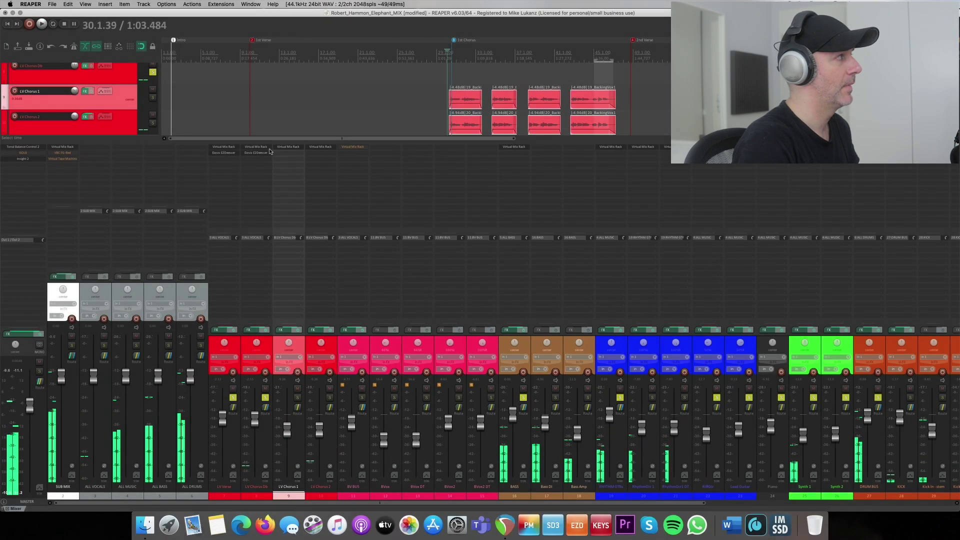
# View the E2Deesser settings on LV Chorus Db, close the plugin, and replay the chorus from bar 30.
pyautogui.click(260, 153)
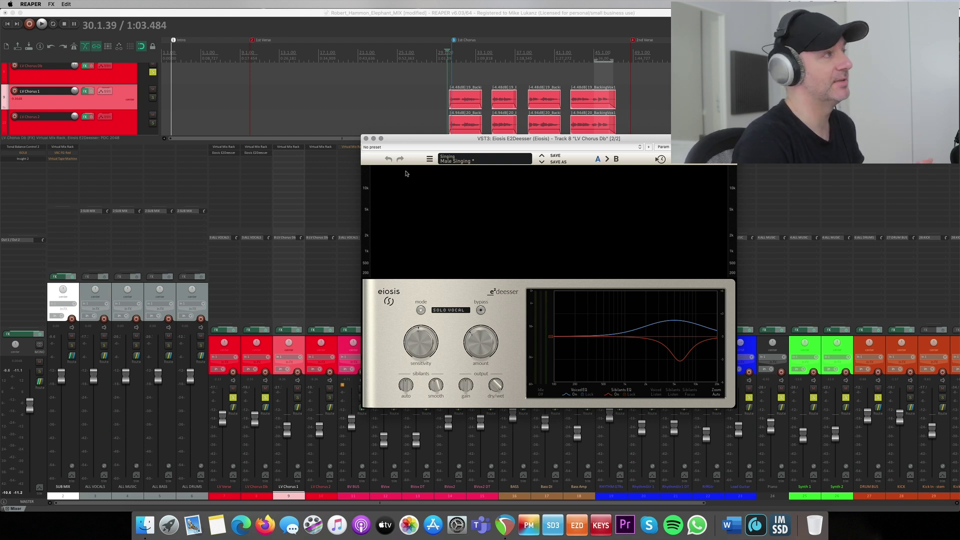
pyautogui.click(366, 139)
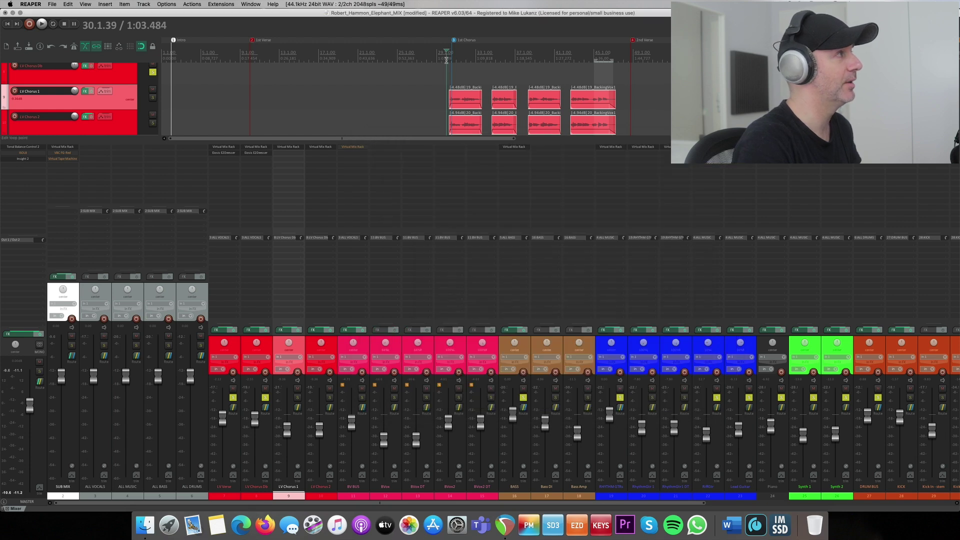
pyautogui.press('space')
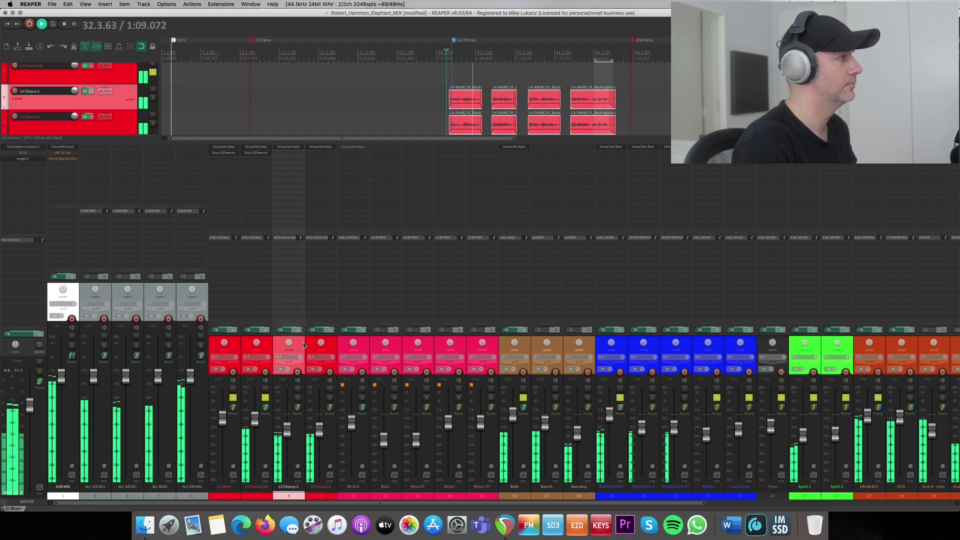
# Raise the volume of LV Chorus 1 and LV Chorus 2 slightly together, and replay the chorus.
pyautogui.keyDown('shift'); pyautogui.click(309, 346); pyautogui.keyUp('shift')
pyautogui.press('space')
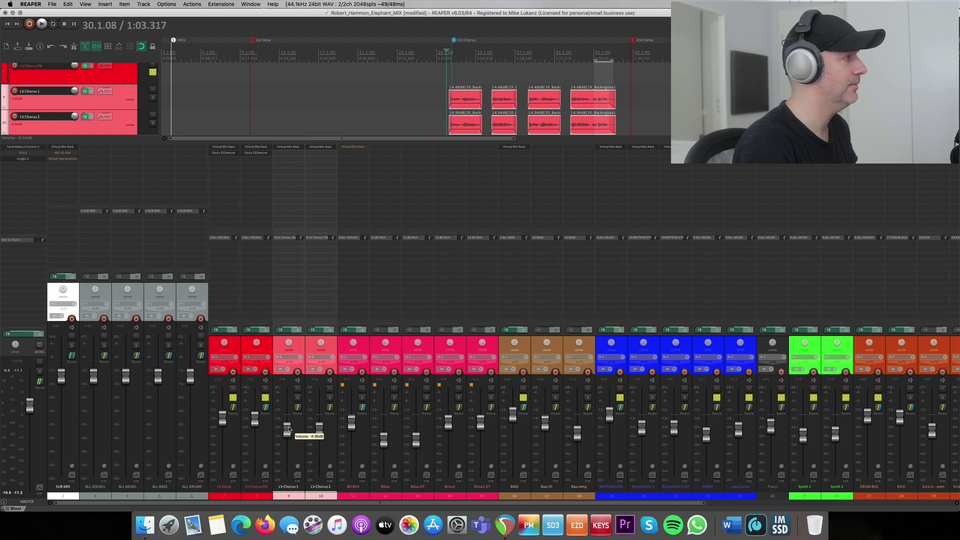
pyautogui.moveTo(290, 428); pyautogui.dragTo(289, 426)
pyautogui.press('space')
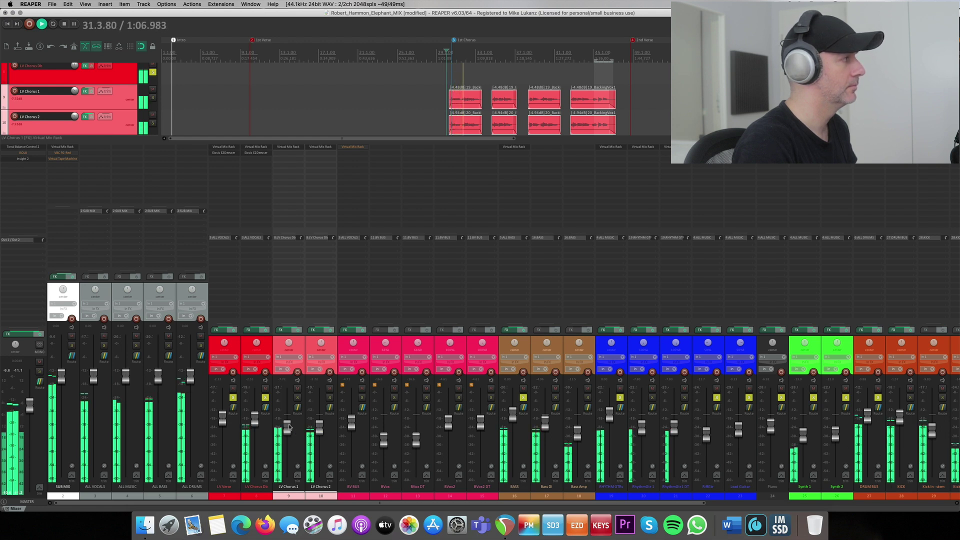
# Select the BV BUS track while the chorus plays, stop playback, and select BVox and BVox DT to view their clips.
pyautogui.click(353, 380)
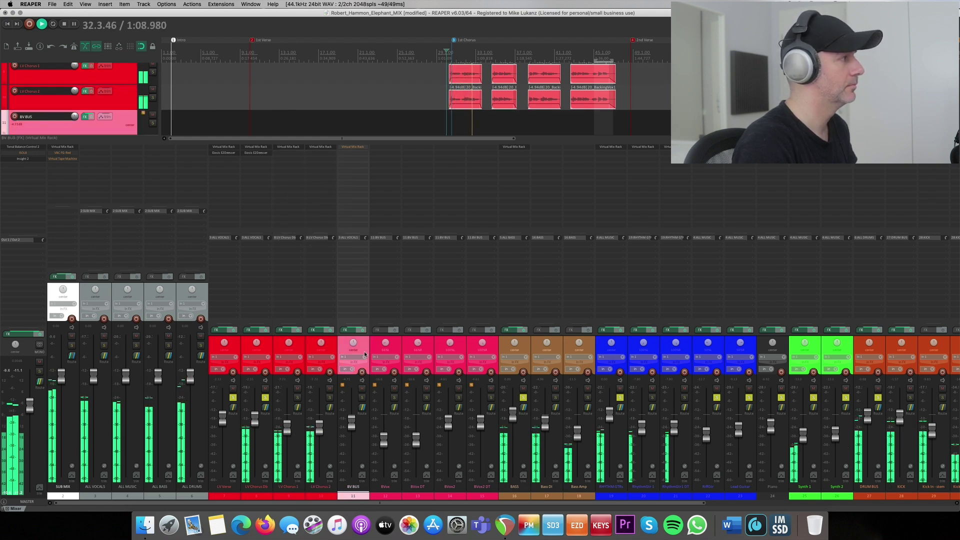
pyautogui.scroll(-3, 408, 108)
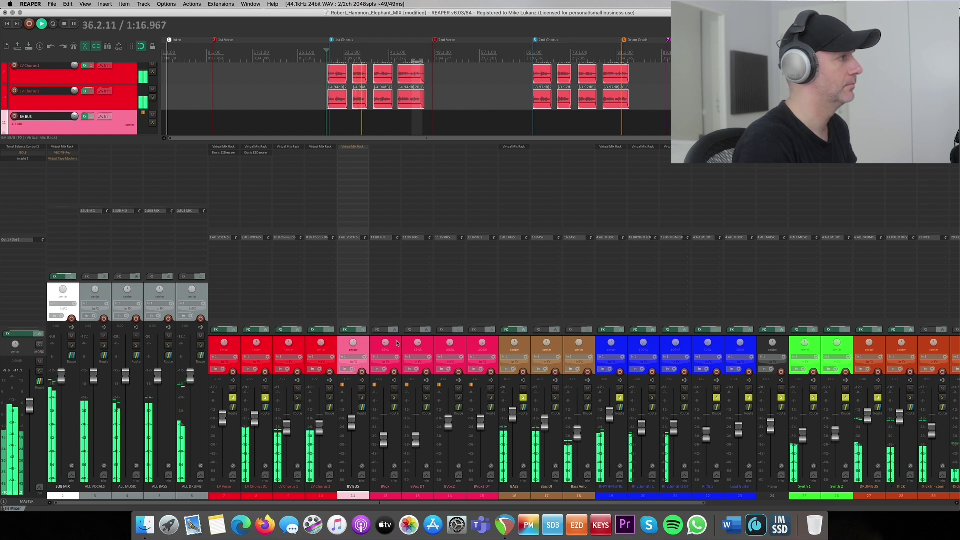
pyautogui.click(398, 344)
pyautogui.press('space')
pyautogui.keyDown('shift'); pyautogui.click(405, 343); pyautogui.keyUp('shift')
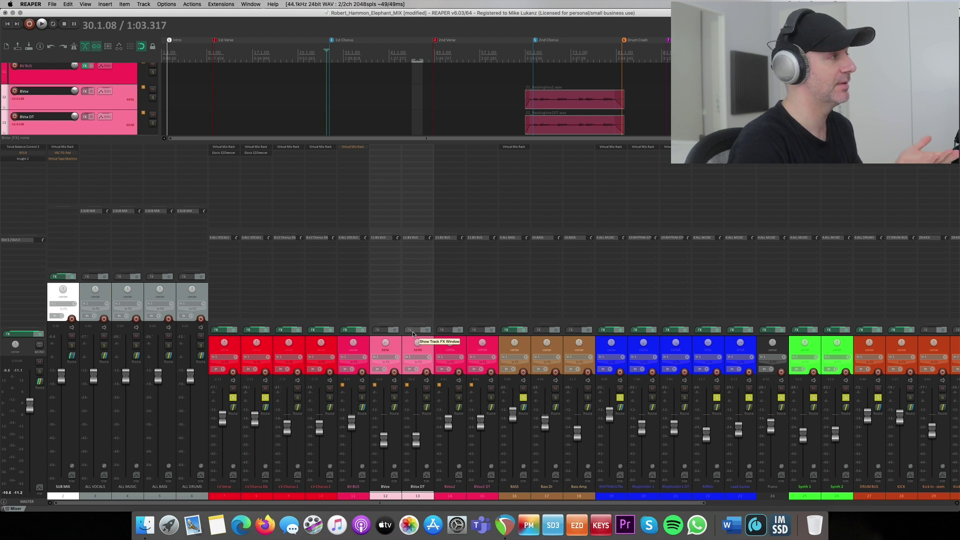
# Step through the BVox, BVox DT, BVox2 and BVox2 DT tracks to examine them, and move the edit cursor to the project end.
pyautogui.click(457, 342)
pyautogui.click(472, 344)
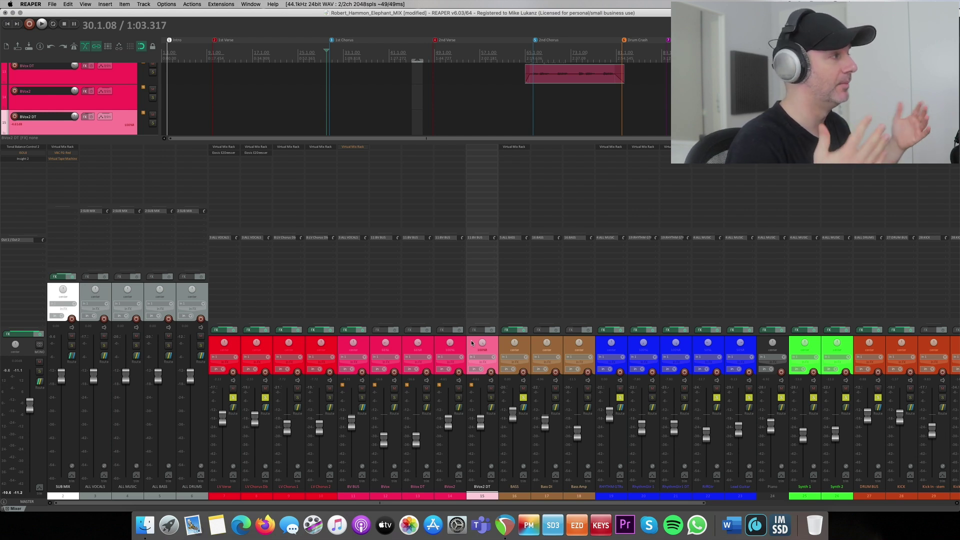
pyautogui.click(424, 348)
pyautogui.click(401, 349)
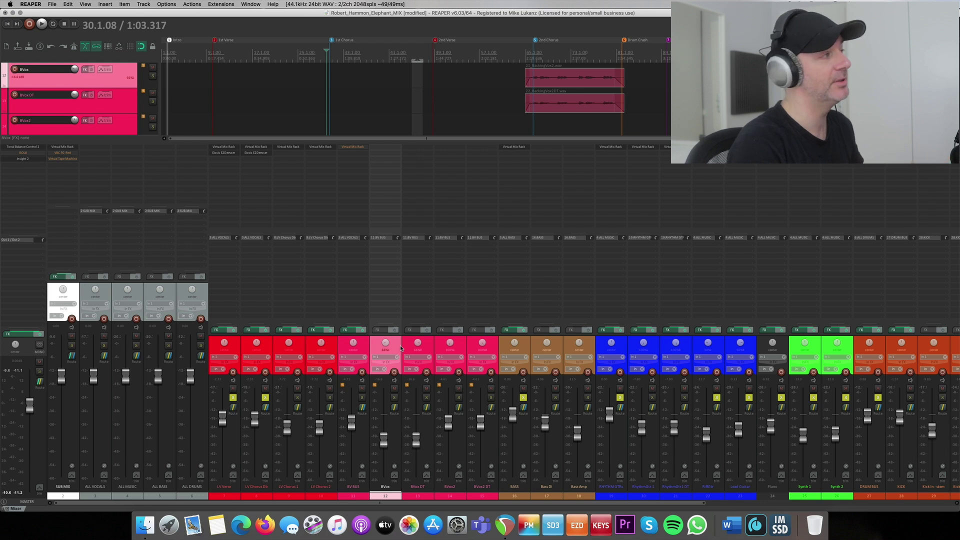
pyautogui.click(460, 350)
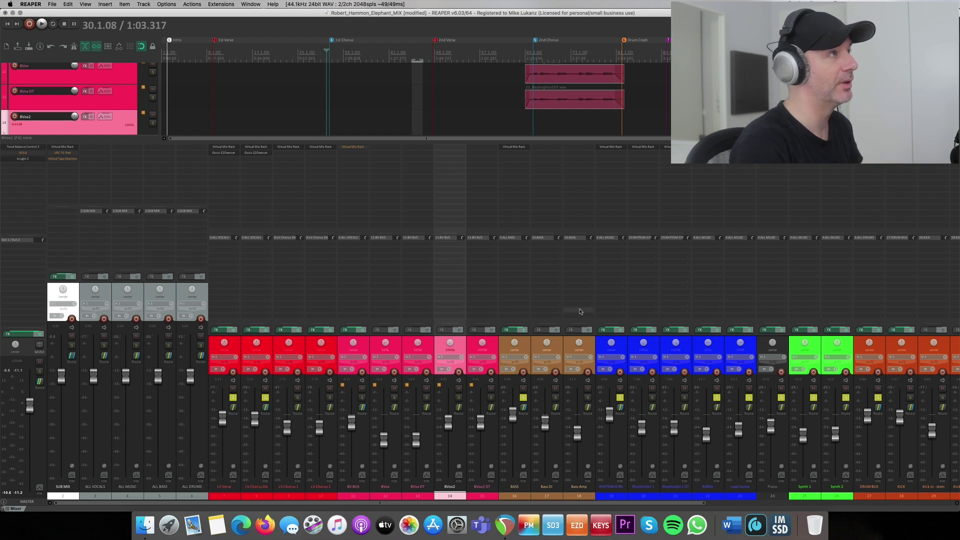
pyautogui.press('End')
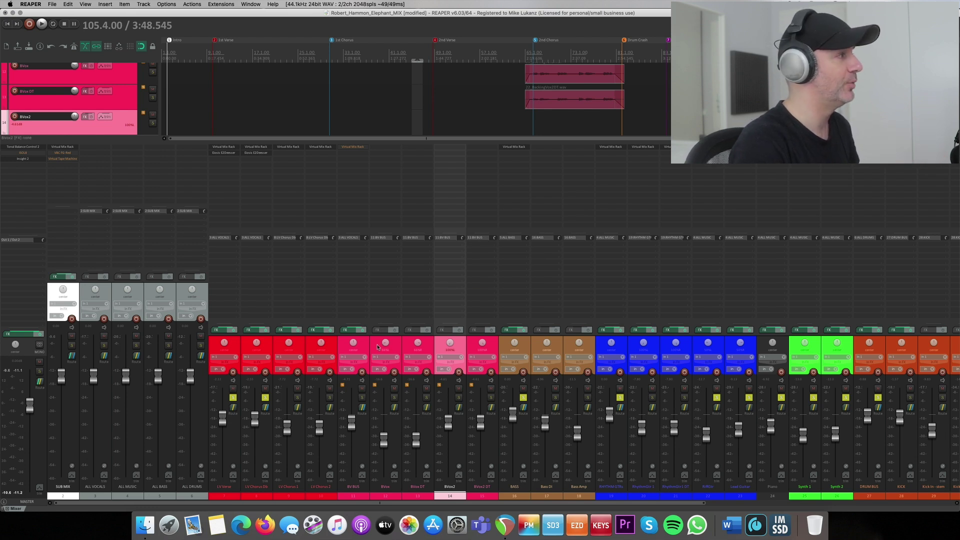
pyautogui.click(393, 347)
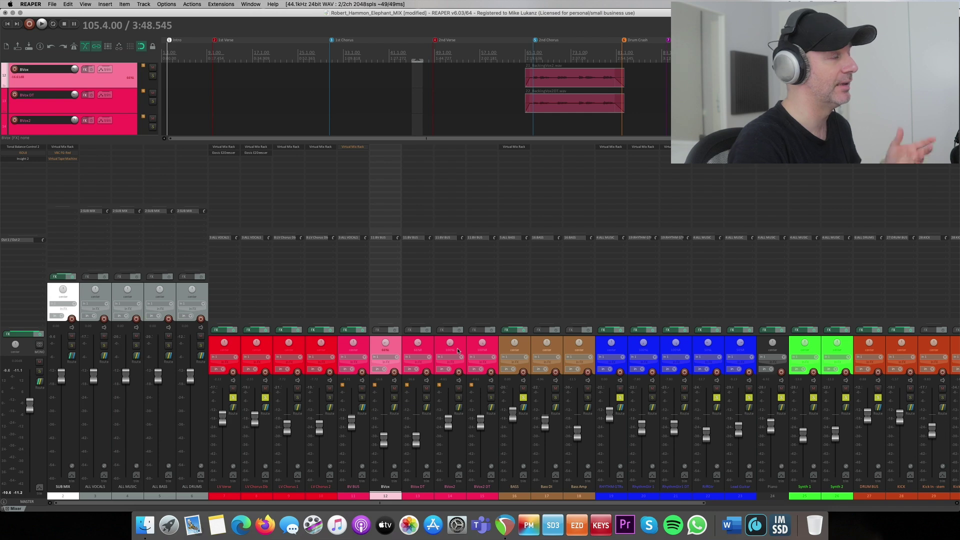
# Enable Virtual Mix Rack on the BV BUS track, review its FG-73, VCC Channel, FG-Stress and AirEQ settings, and close the plugin.
pyautogui.click(352, 147)
pyautogui.click(675, 114)
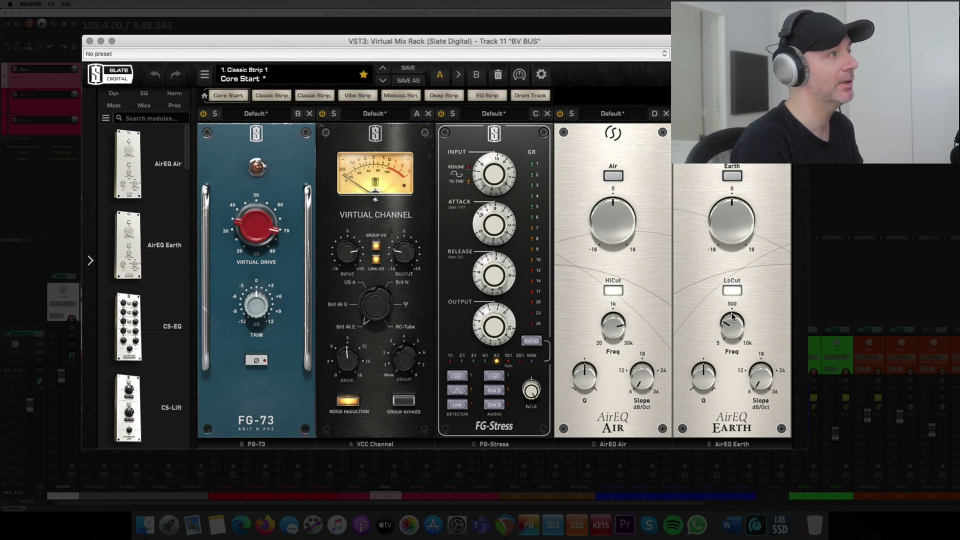
pyautogui.moveTo(733, 319)
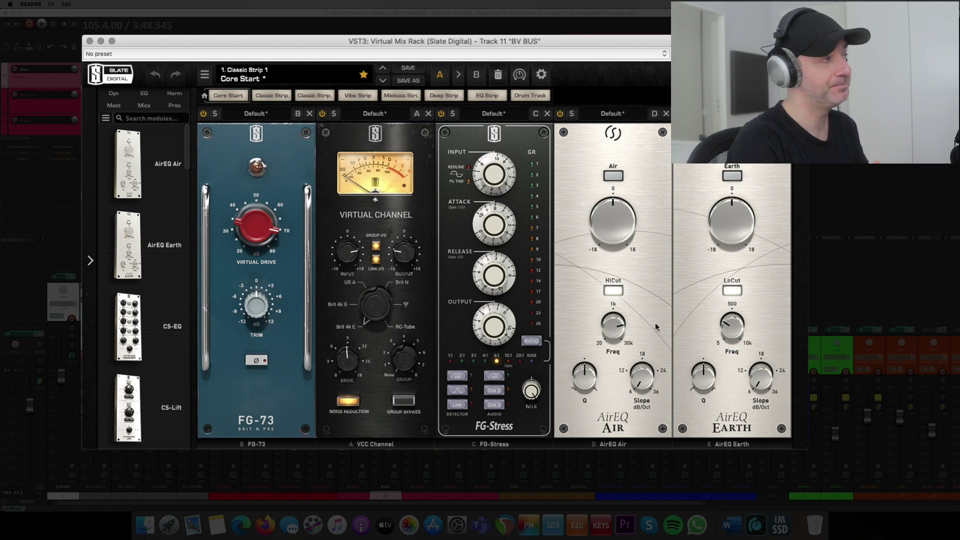
pyautogui.moveTo(616, 329)
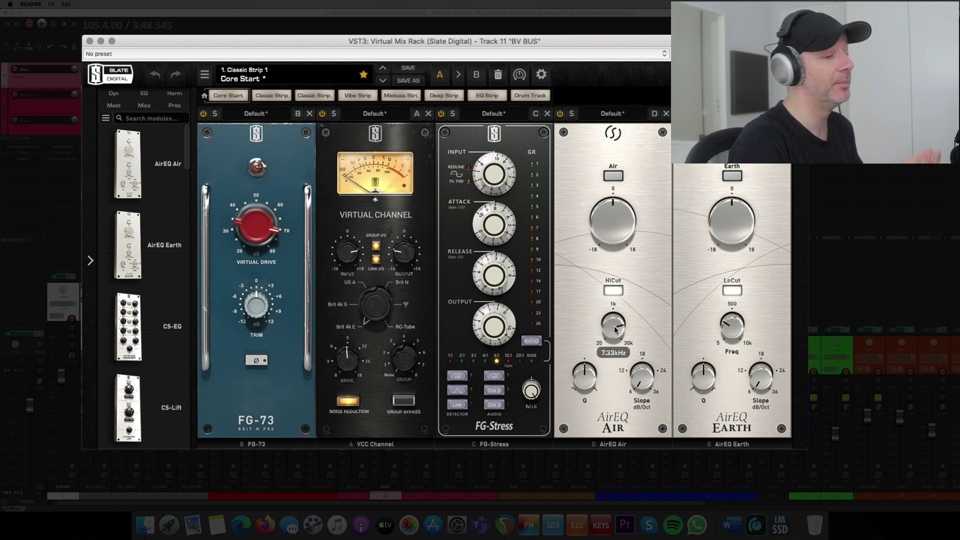
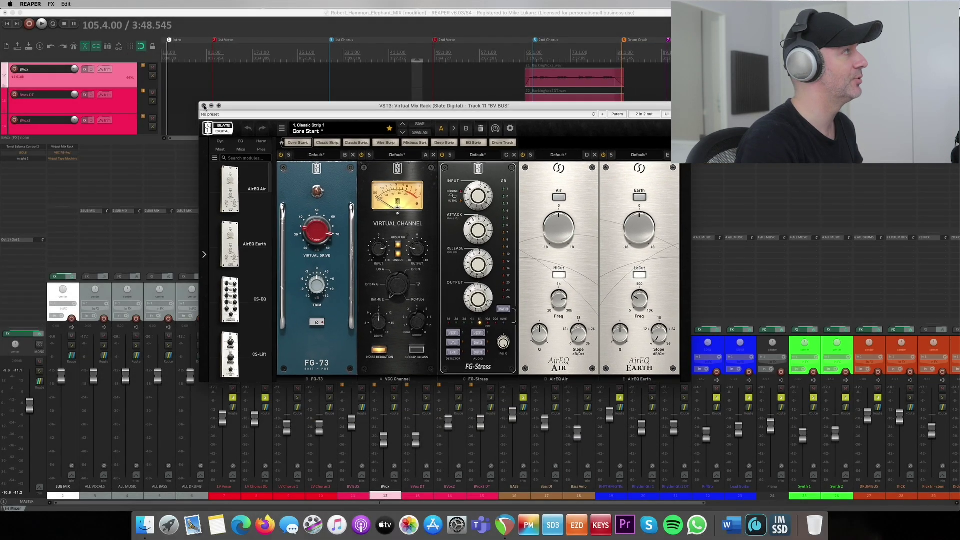
pyautogui.click(204, 106)
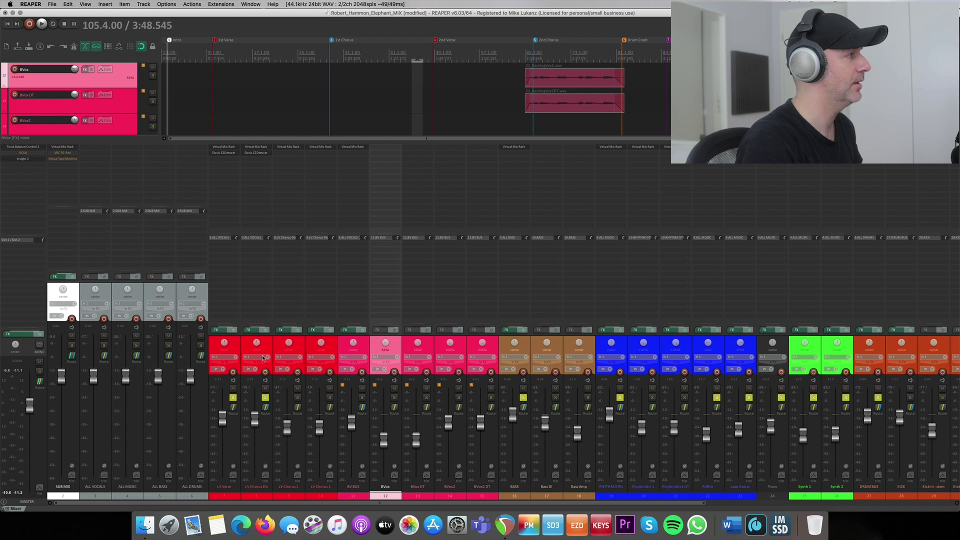
# Clear the solo on all the soloed tracks together, and place the edit cursor at the start of the 3rd chorus, around bar 105.
pyautogui.click(238, 349)
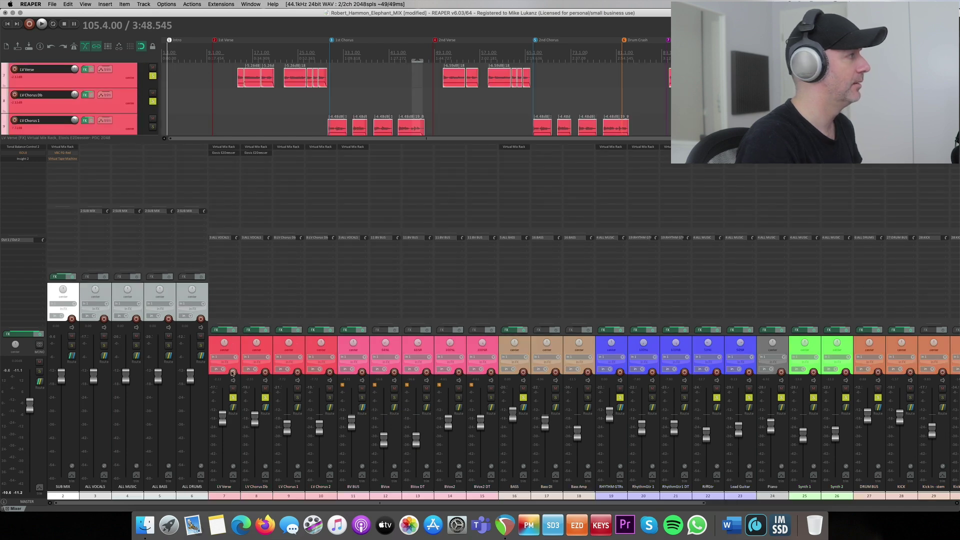
pyautogui.click(233, 398)
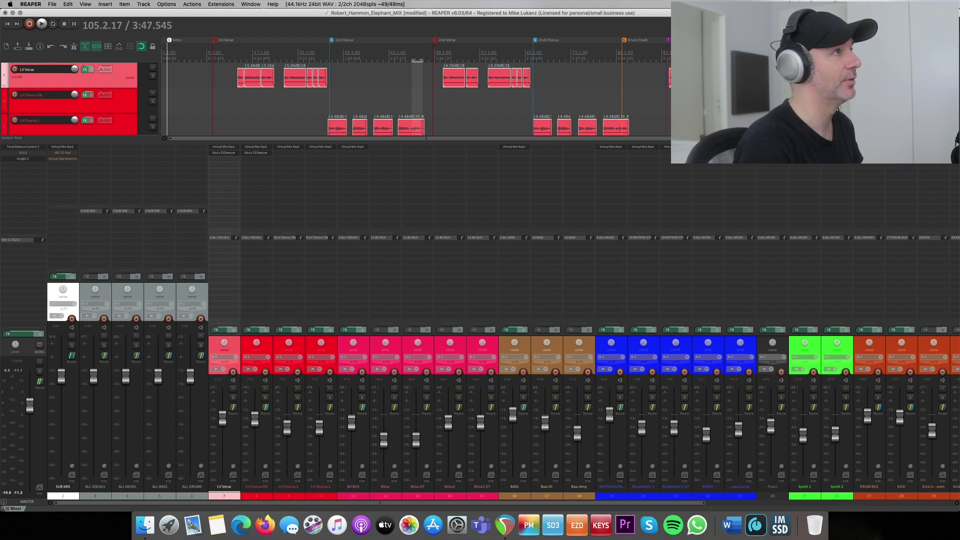
pyautogui.scroll(-3, 417, 59)
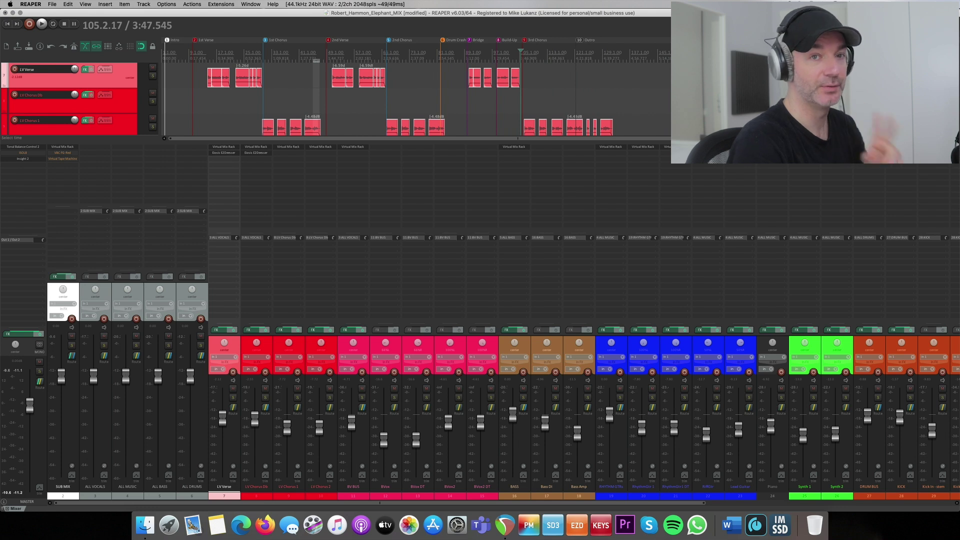
# Play the 3rd chorus in the full mix, select the tracks from BV BUS to BVox2 DT, and stop playback.
pyautogui.press('space')
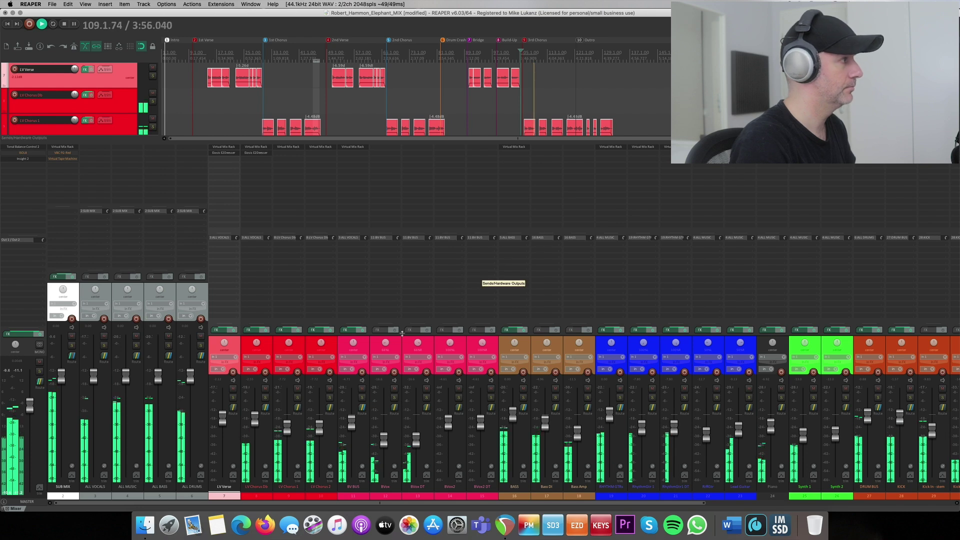
pyautogui.click(353, 301)
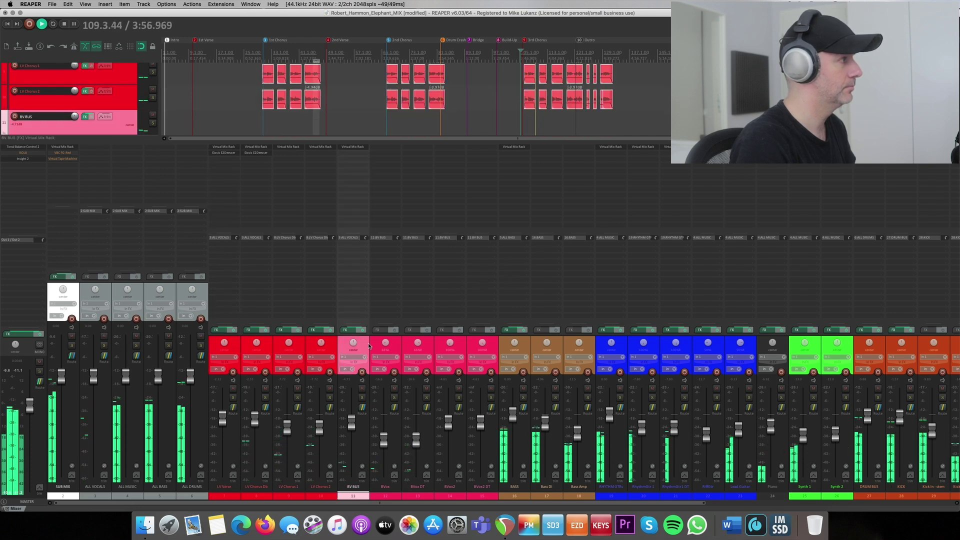
pyautogui.keyDown('shift'); pyautogui.click(469, 346); pyautogui.keyUp('shift')
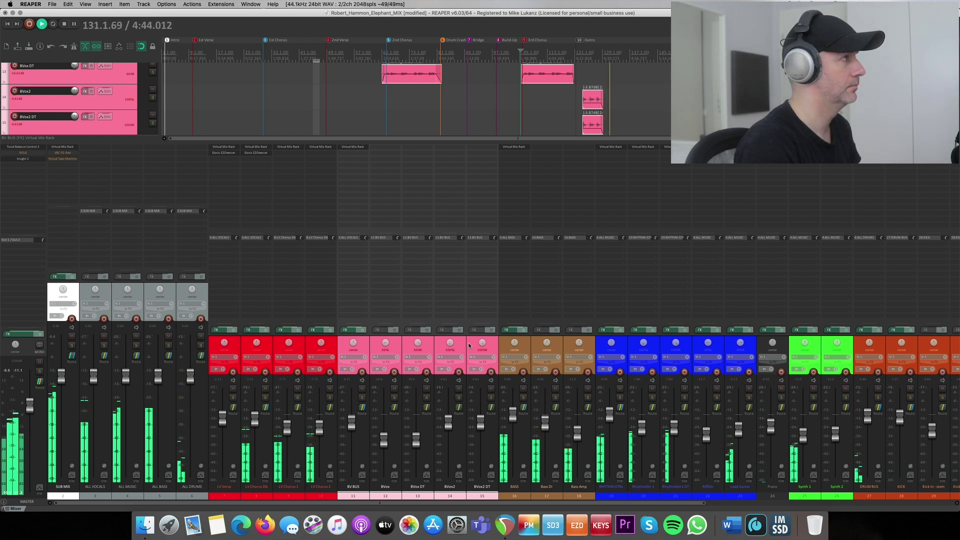
pyautogui.press('space')
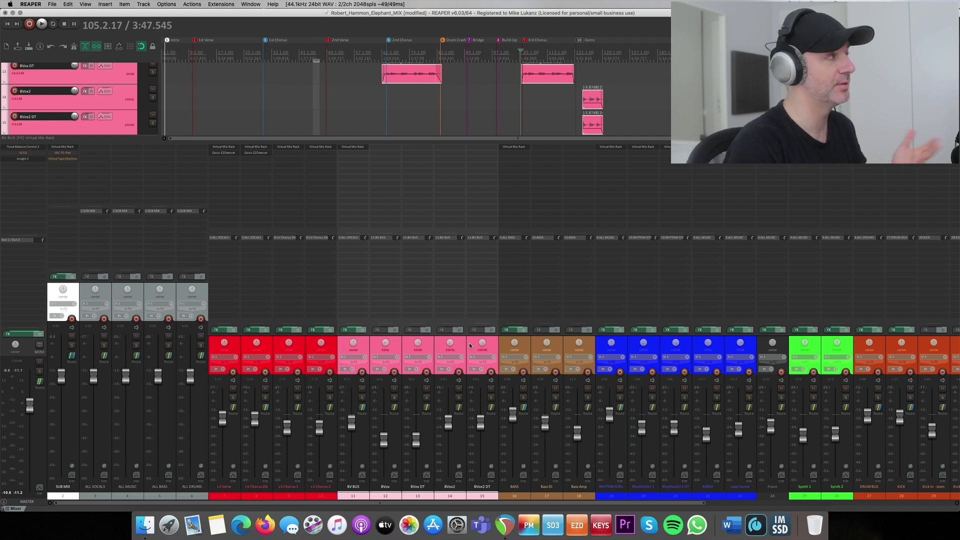
# View the Virtual Mixbuss module in the SUB MIX track's Virtual Mix Rack, and close the plugin.
pyautogui.click(77, 299)
pyautogui.click(62, 148)
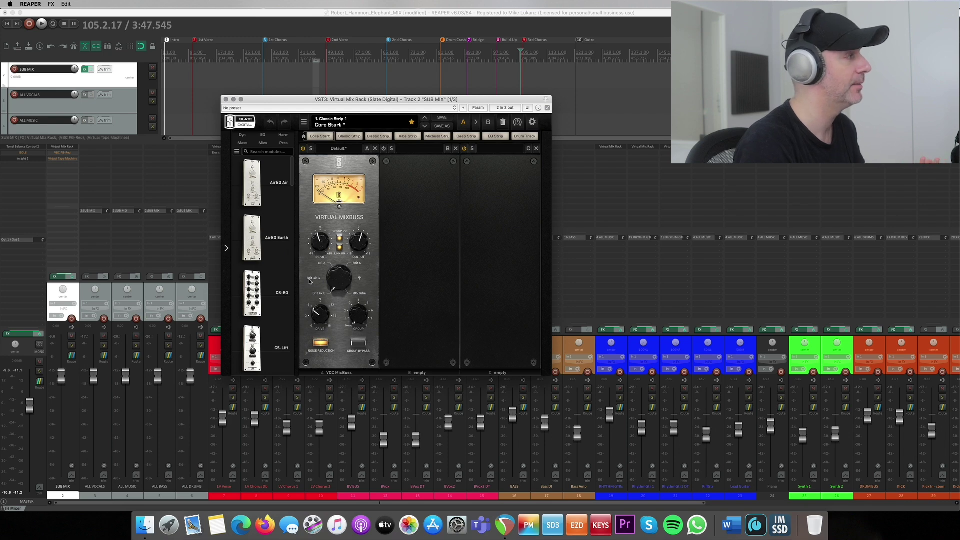
pyautogui.click(227, 100)
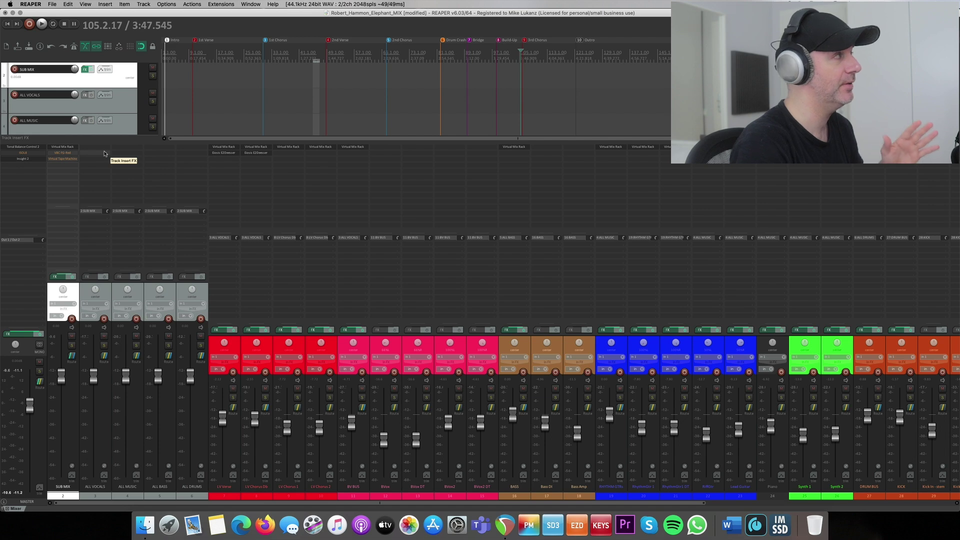
# Enable and open the VBC FG-Red compressor on the SUB MIX track, and place the edit cursor at bar 10.
pyautogui.click(64, 156)
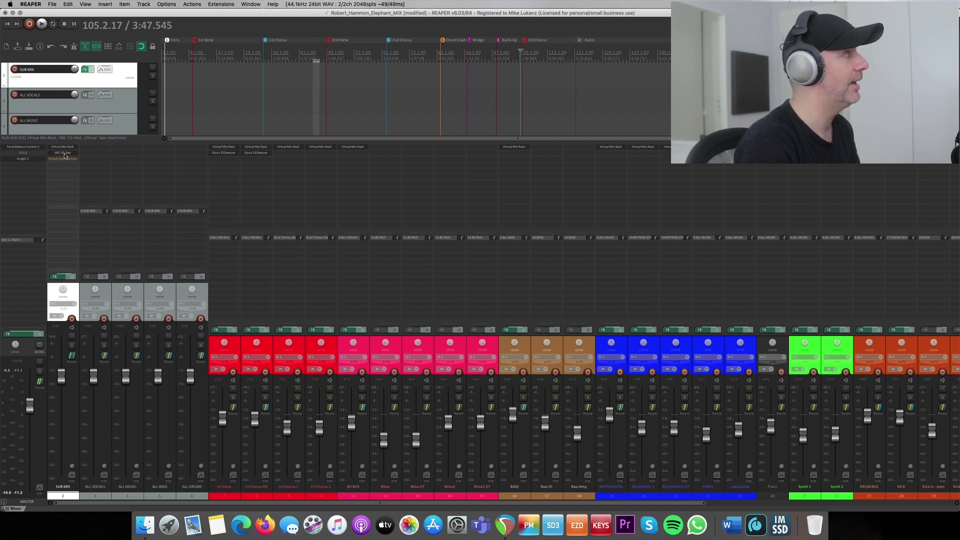
pyautogui.moveTo(414, 95); pyautogui.dragTo(419, 191)
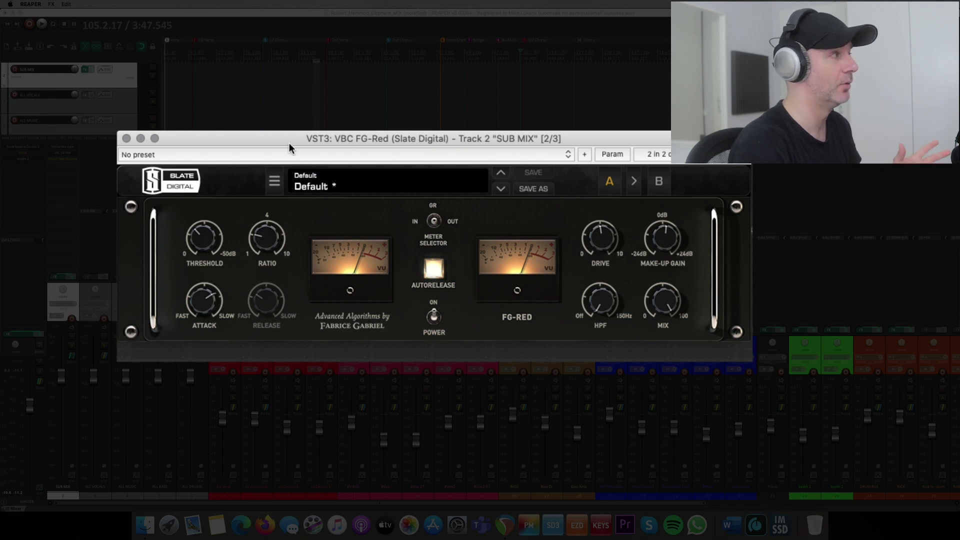
pyautogui.click(192, 53)
pyautogui.click(192, 53)
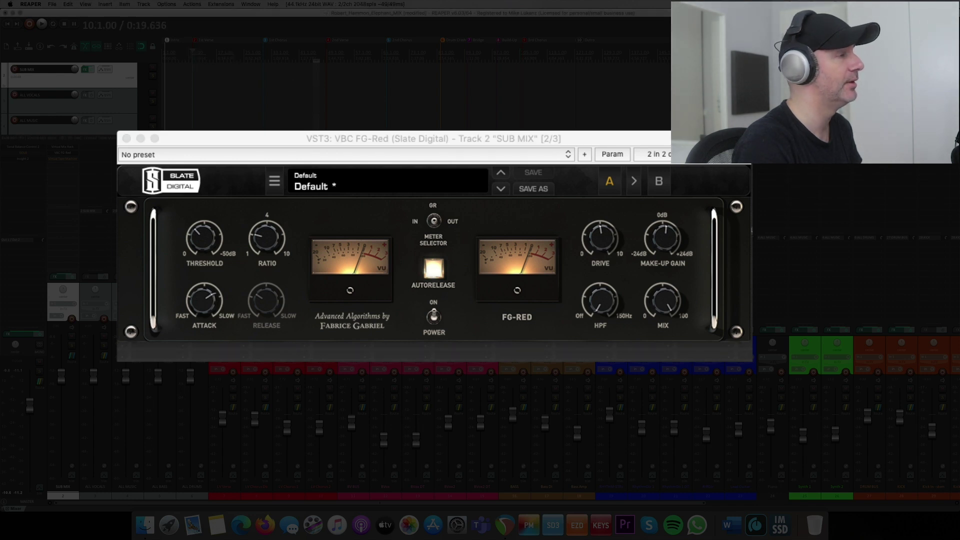
# Review the ratio, attack, HPF and drive controls of the FG-Red compressor without altering them.
pyautogui.click(265, 247)
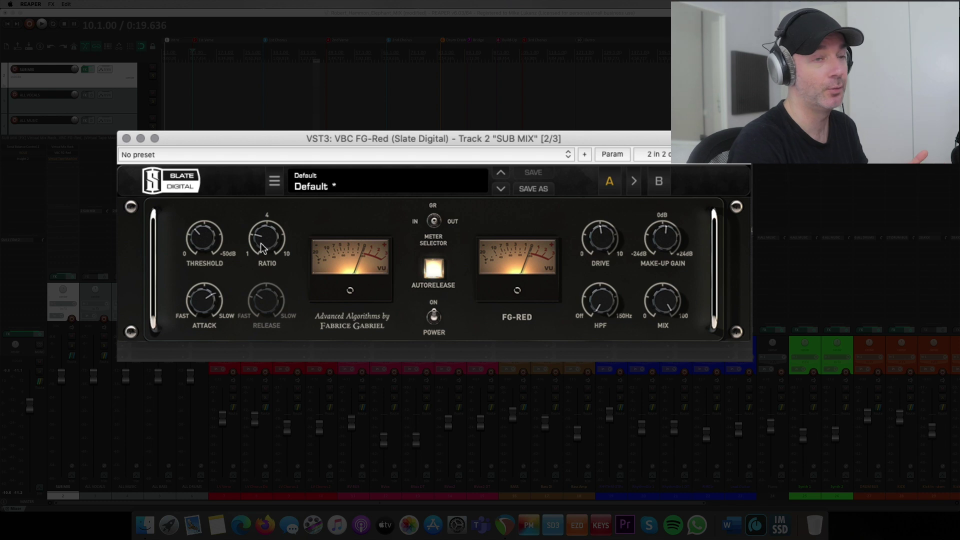
pyautogui.click(204, 297)
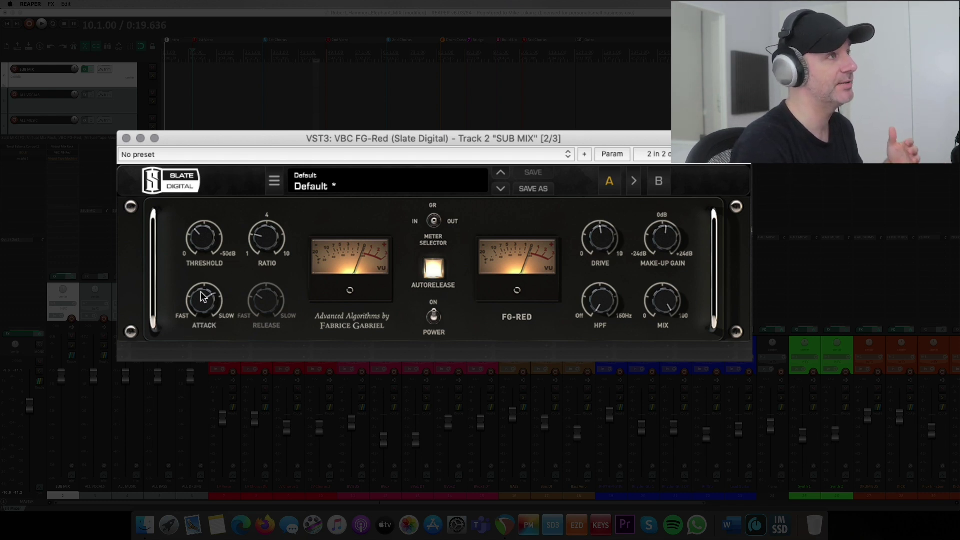
pyautogui.click(611, 306)
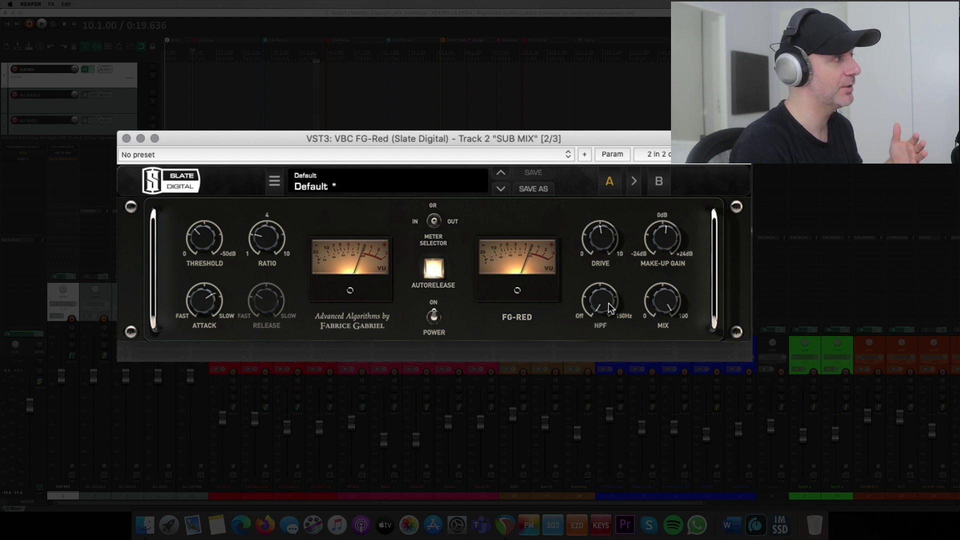
pyautogui.moveTo(607, 251)
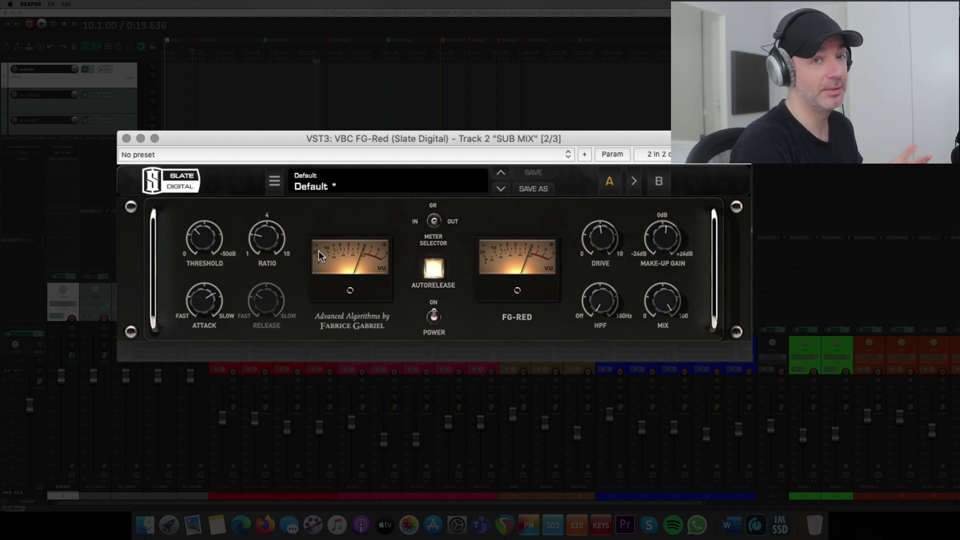
# Play the verse from bar 10, switch the FG-Red compressor's power off and on repeatedly to compare, leave it on, and close the plugin.
pyautogui.press('space')
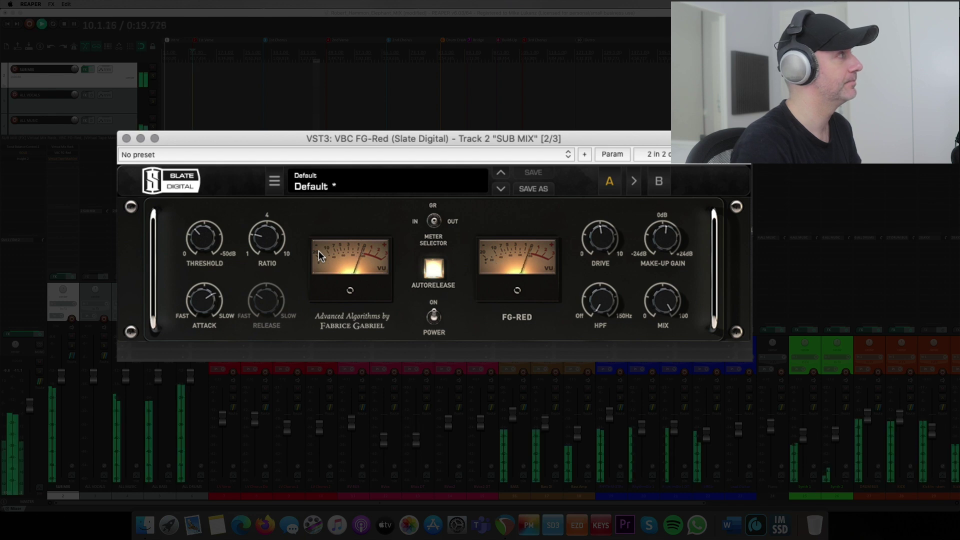
pyautogui.click(435, 318)
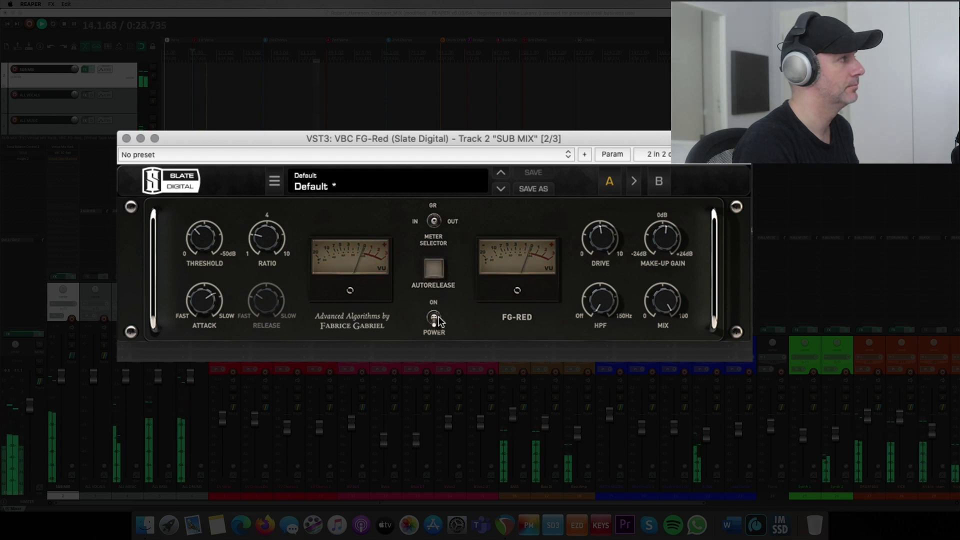
pyautogui.click(437, 319)
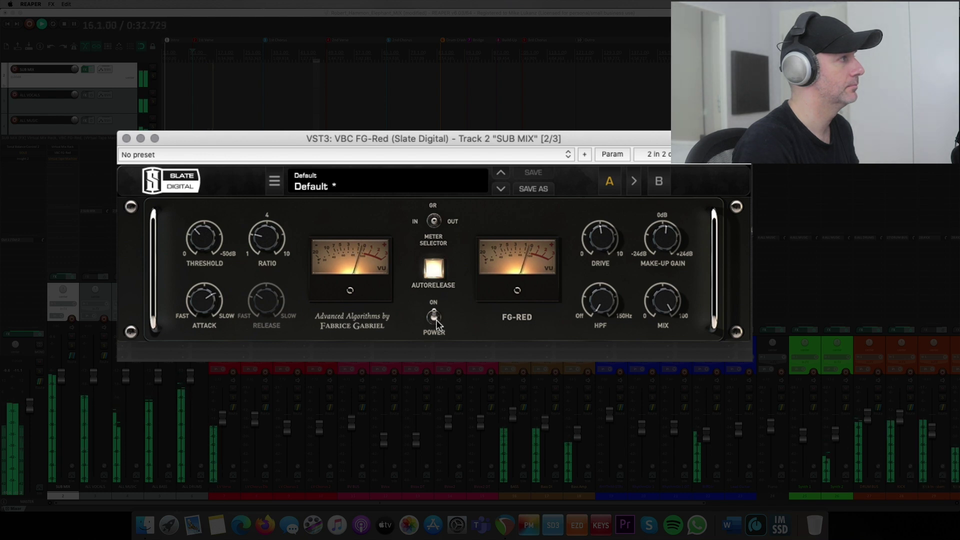
pyautogui.click(437, 320)
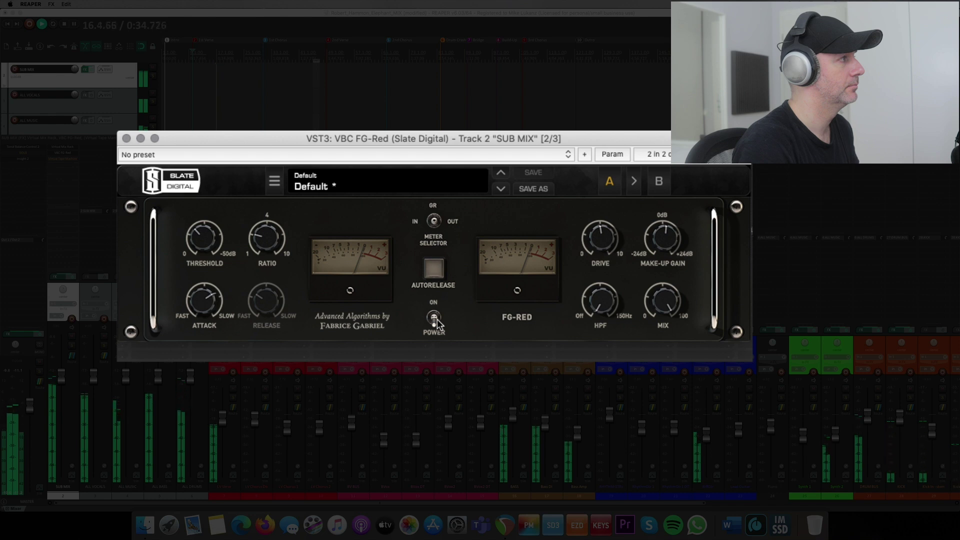
pyautogui.click(437, 320)
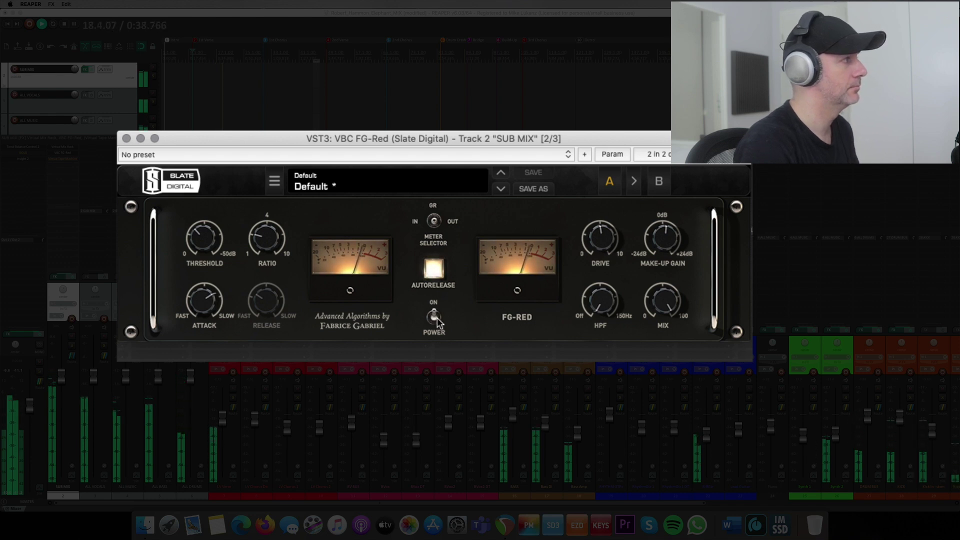
pyautogui.click(437, 319)
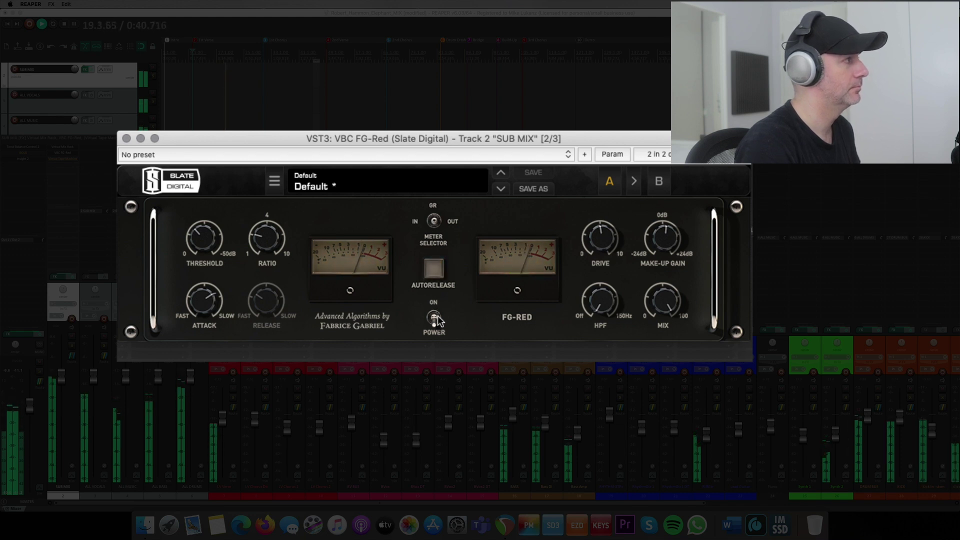
pyautogui.click(437, 318)
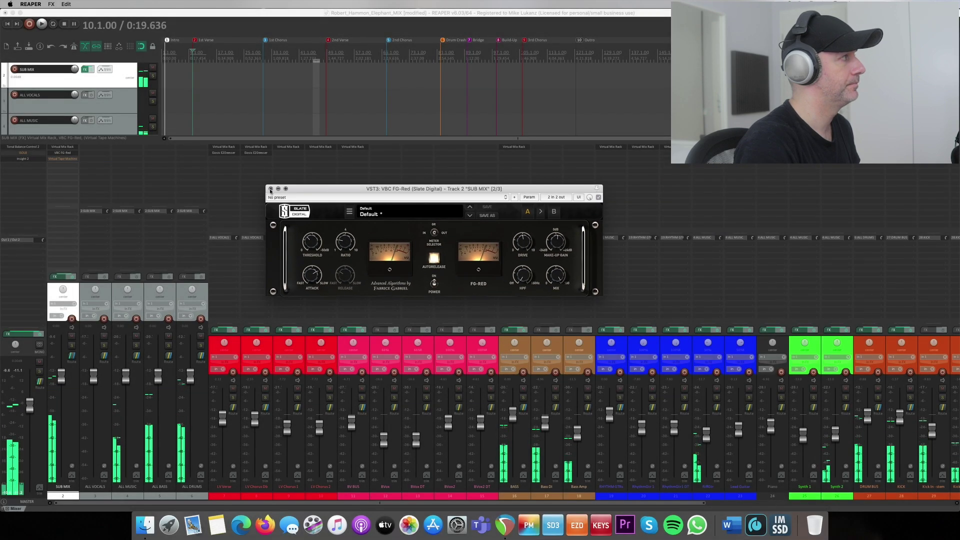
pyautogui.click(271, 189)
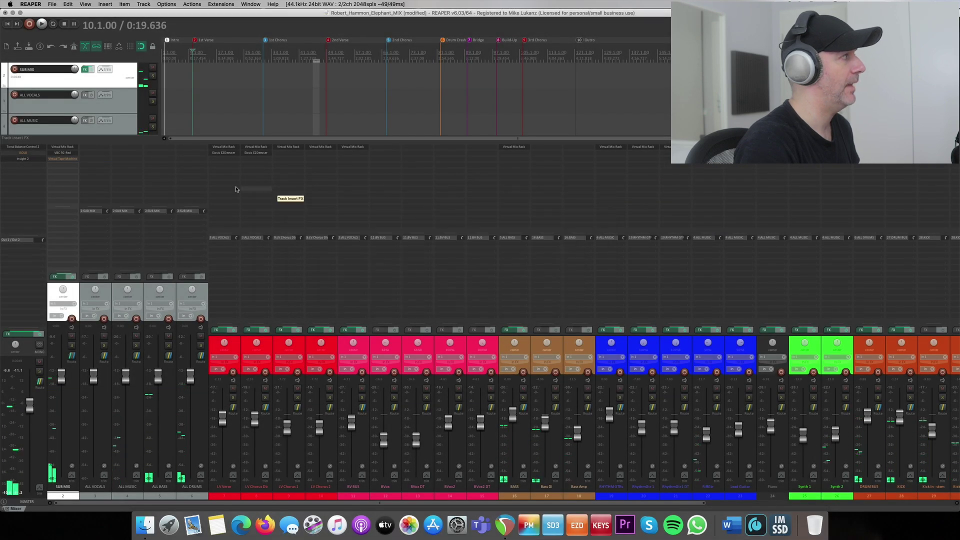
# Enable and open Virtual Tape Machines on the SUB MIX track, and return the edit cursor to bar 10.
pyautogui.click(67, 159)
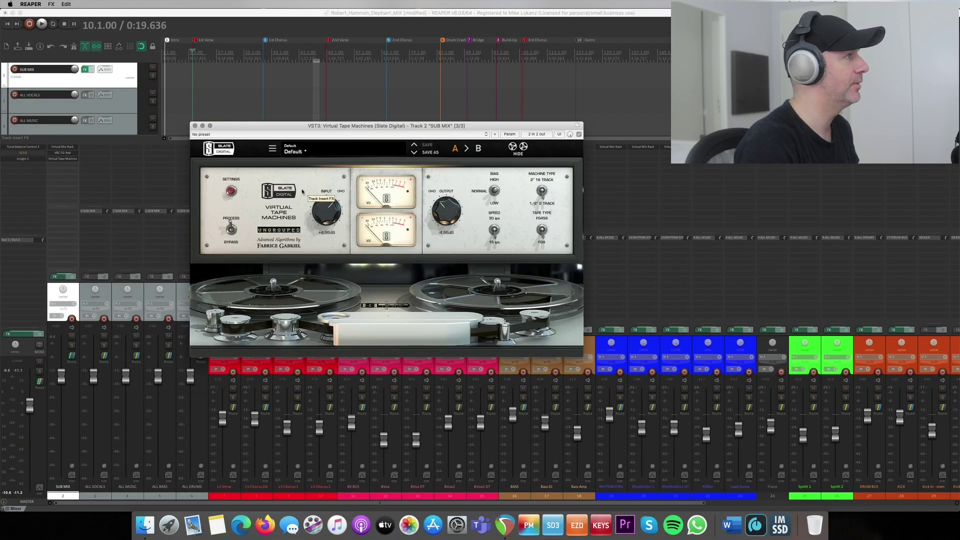
pyautogui.moveTo(408, 129); pyautogui.dragTo(464, 166)
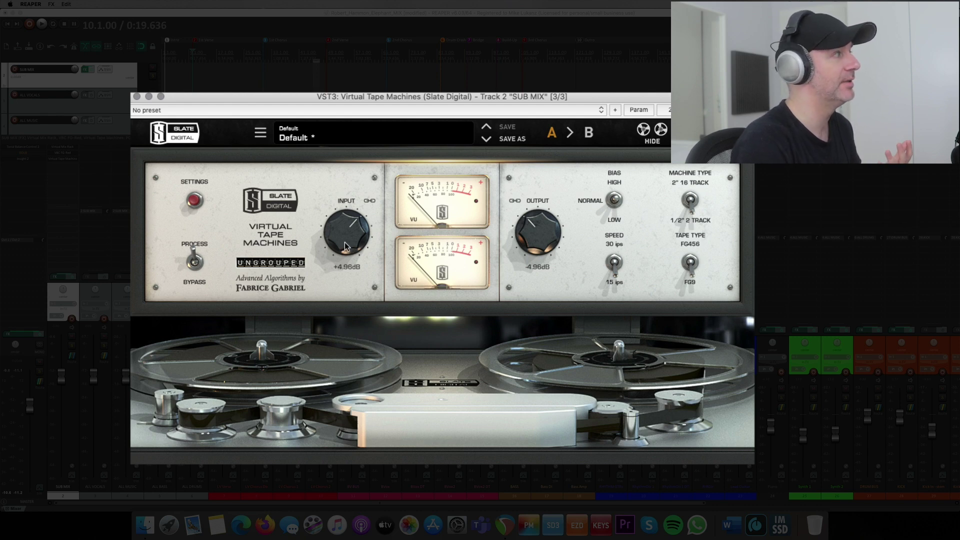
pyautogui.click(186, 58)
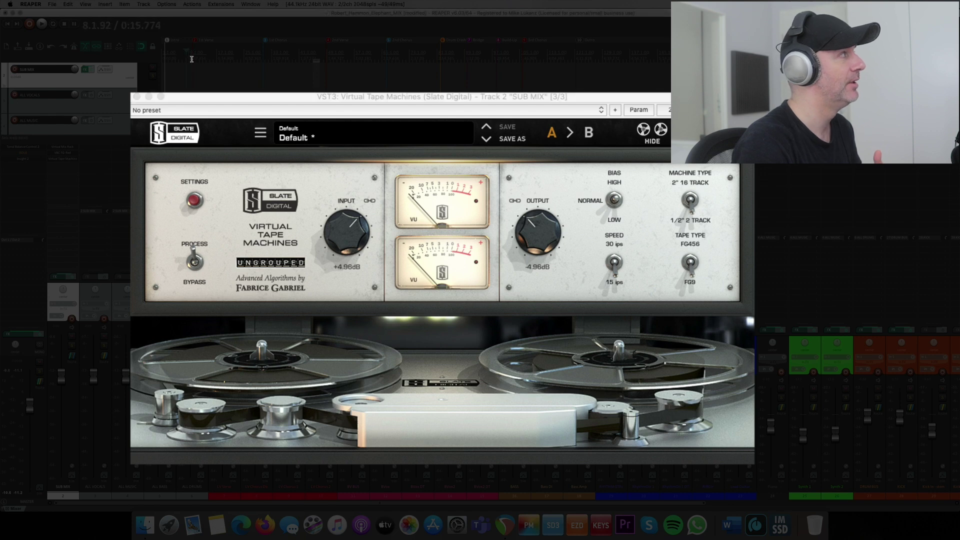
# Play the verse from bar 10, compare Virtual Tape Machines between process and bypass, leave it processing, close it, select LV Verse and stop playback.
pyautogui.click(196, 273)
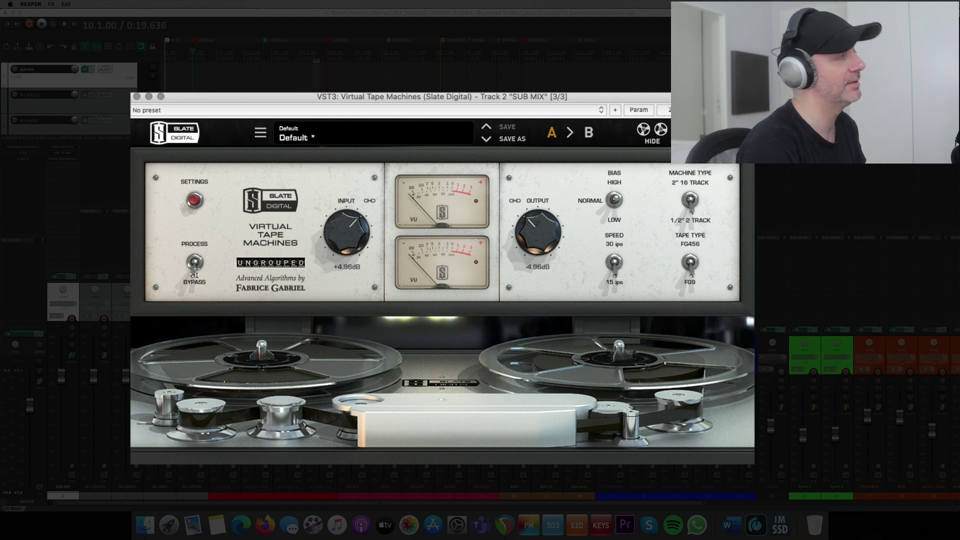
pyautogui.press('space')
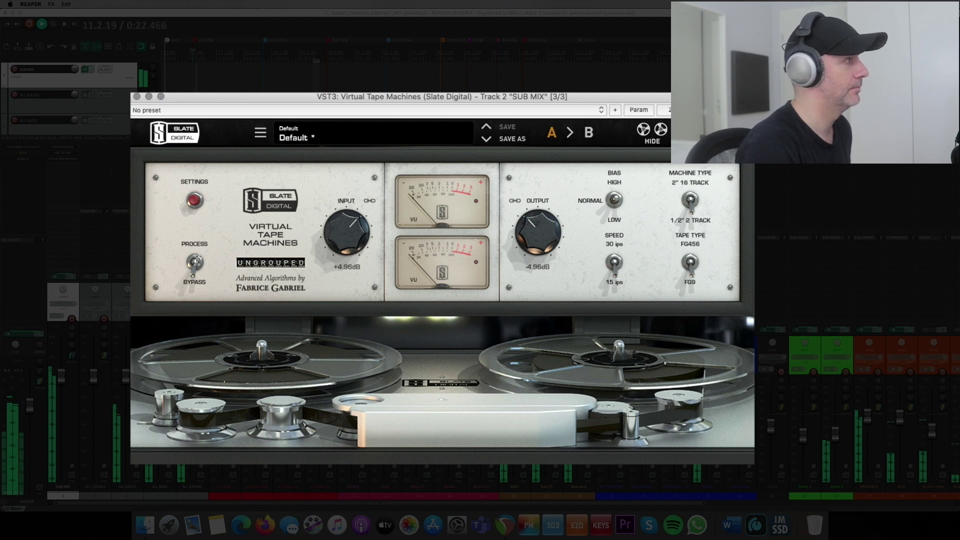
pyautogui.click(196, 260)
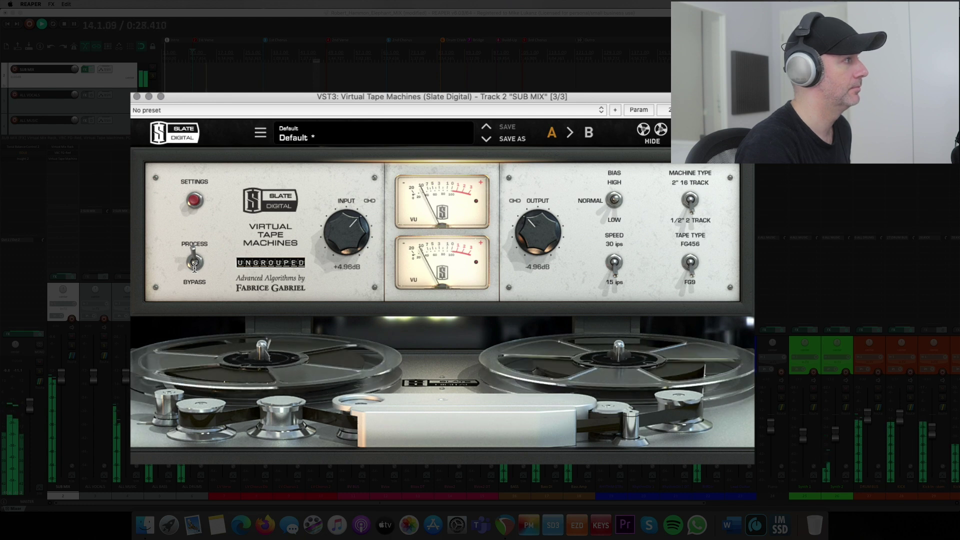
pyautogui.click(195, 264)
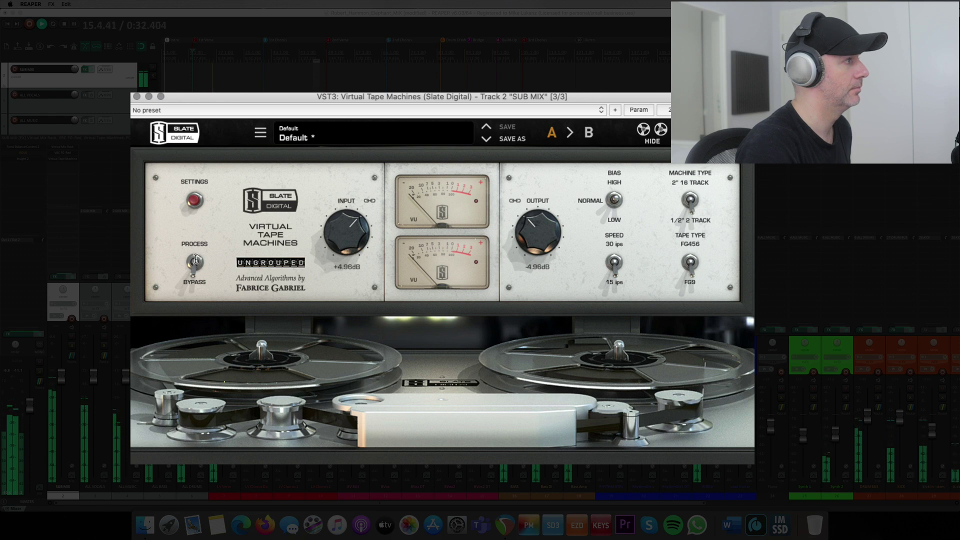
pyautogui.click(196, 261)
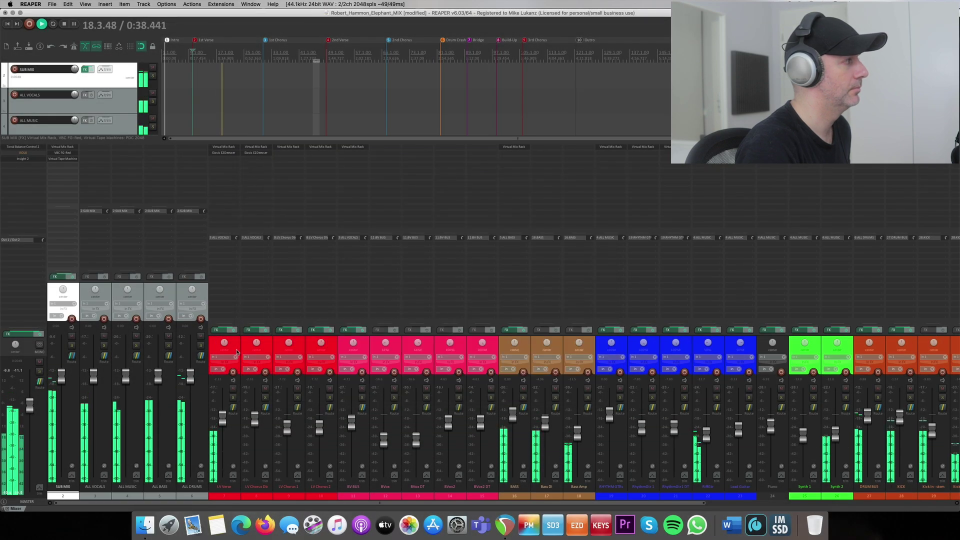
pyautogui.click(222, 415)
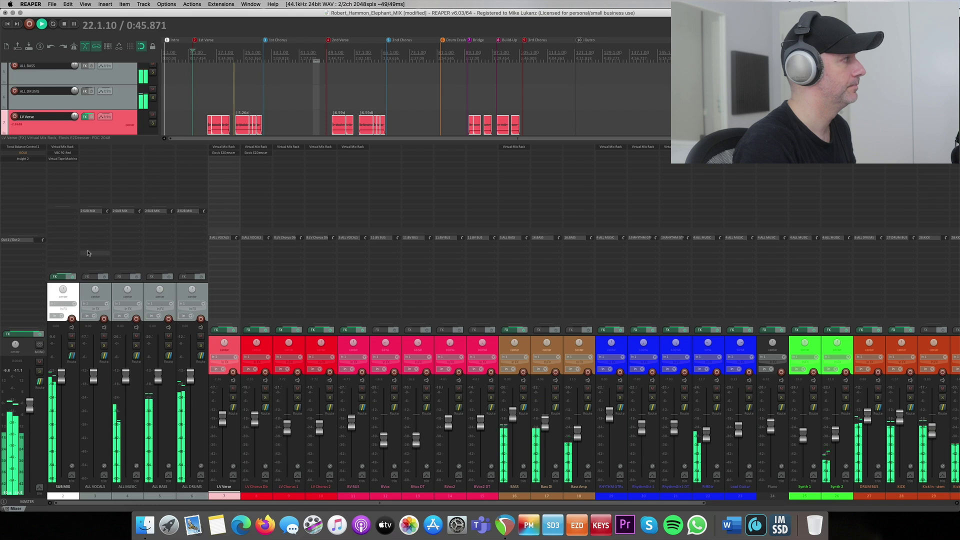
pyautogui.press('space')
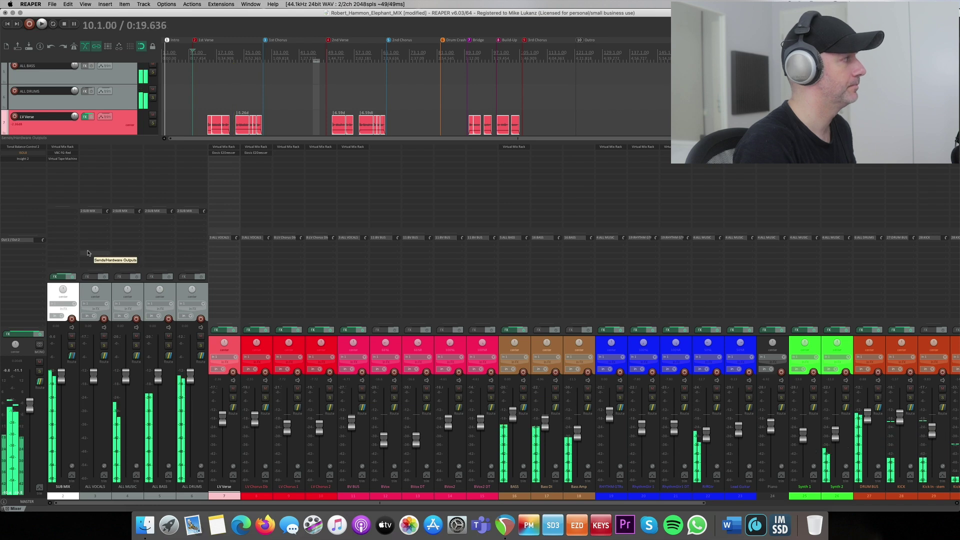
# Open Tonal Balance Control 2 on the master track, centre its window, and choose Rock as the target curve.
pyautogui.click(22, 146)
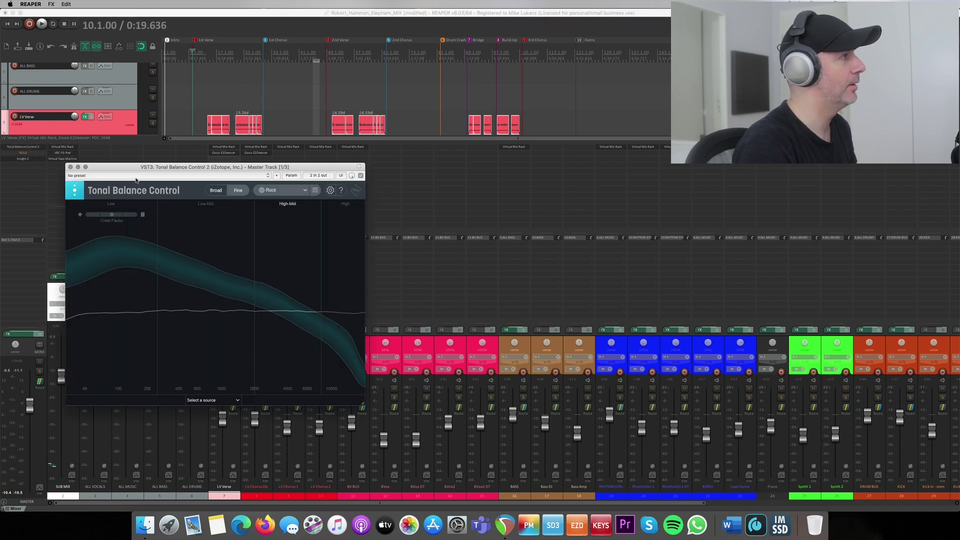
pyautogui.moveTo(213, 170); pyautogui.dragTo(408, 190)
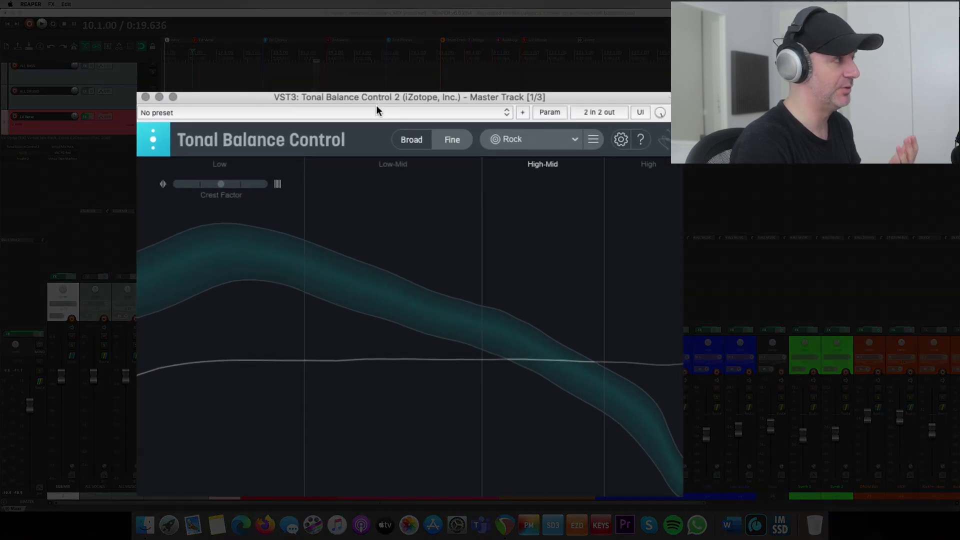
pyautogui.moveTo(255, 211)
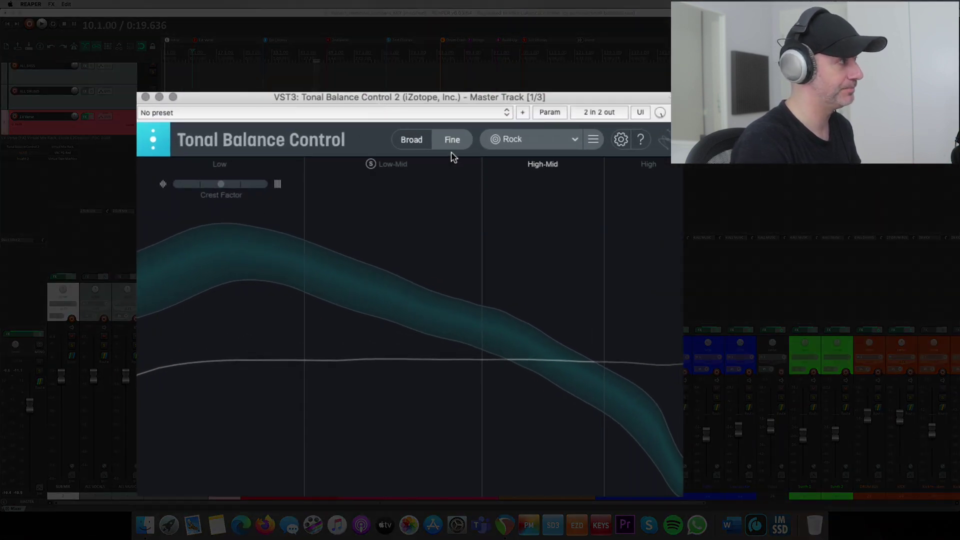
pyautogui.click(506, 138)
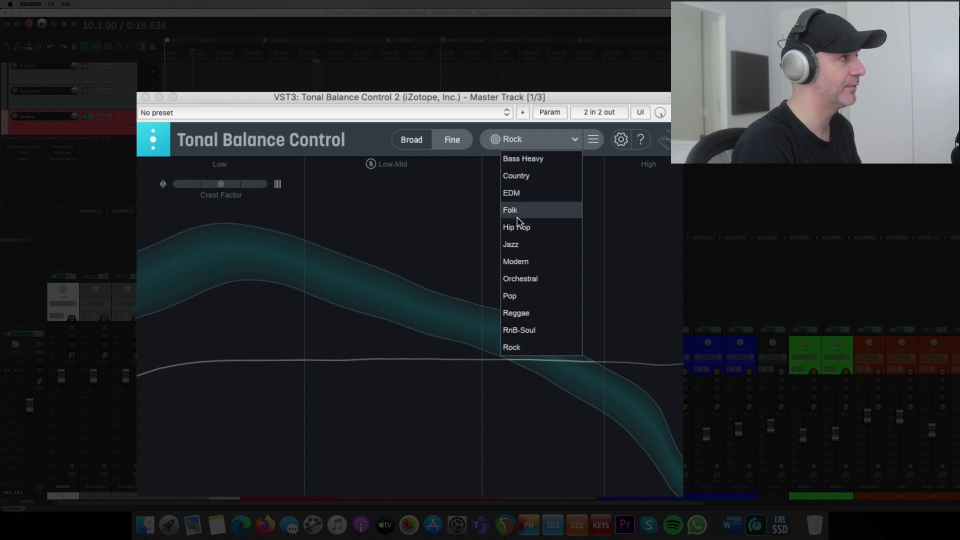
pyautogui.click(506, 346)
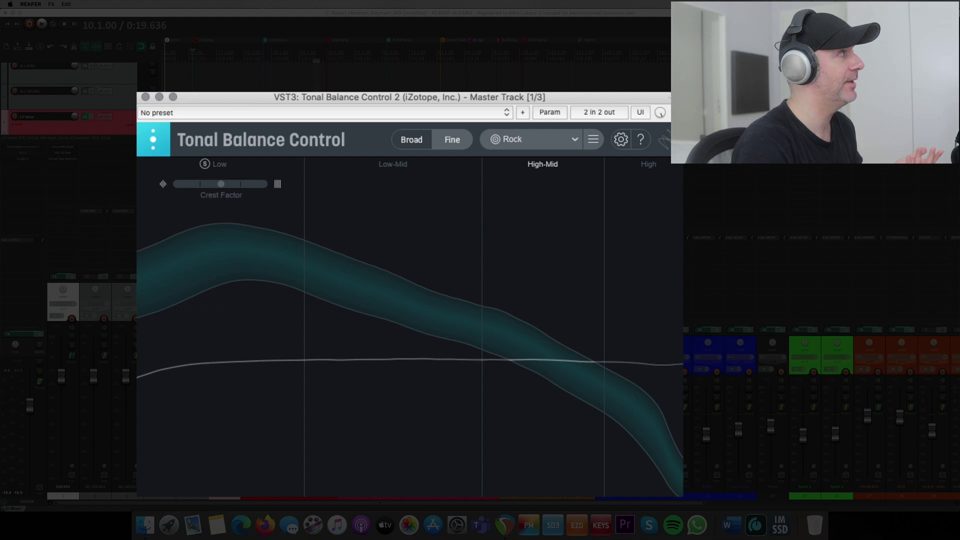
# Play parts of the first and second choruses to check the tonal balance, and review the master's meters in Insight 2, closing both plugins.
pyautogui.click(260, 60)
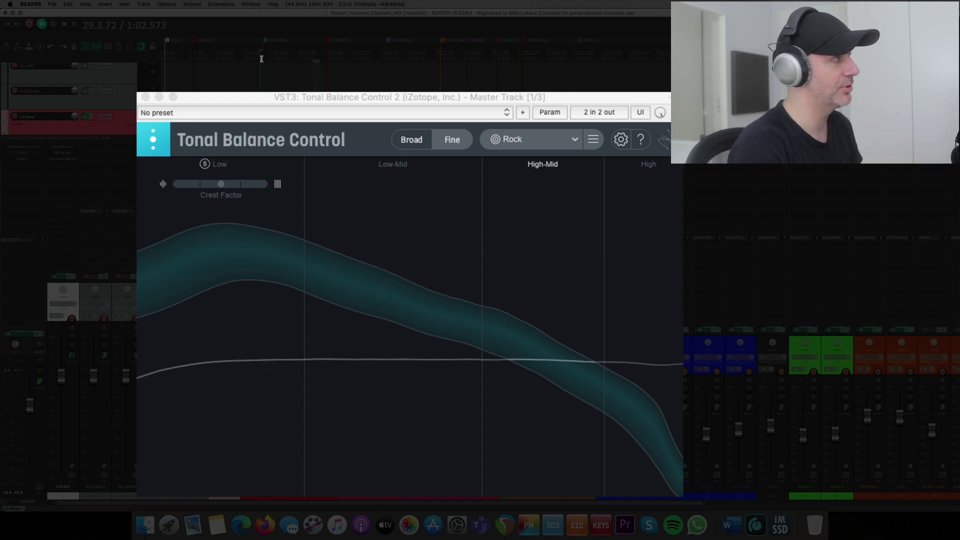
pyautogui.press('space')
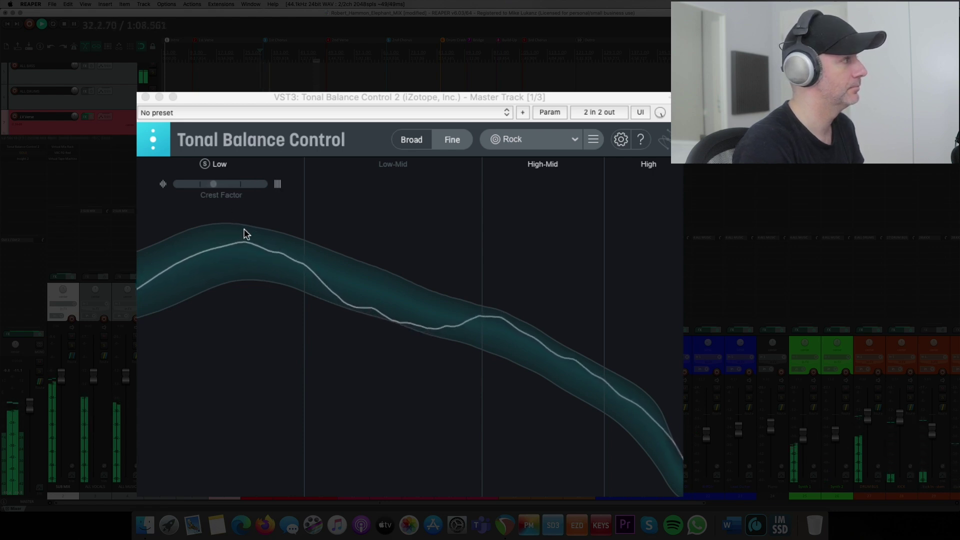
pyautogui.click(395, 57)
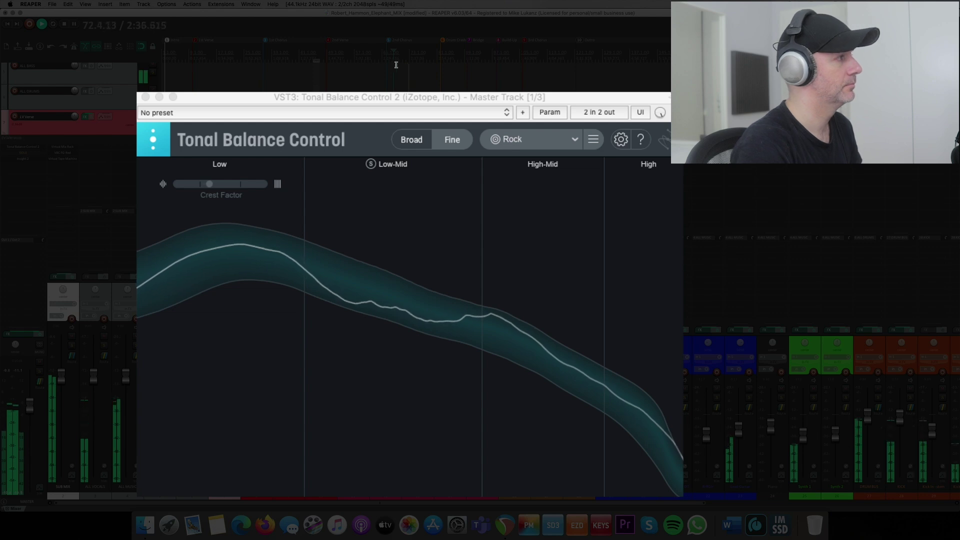
pyautogui.press('space')
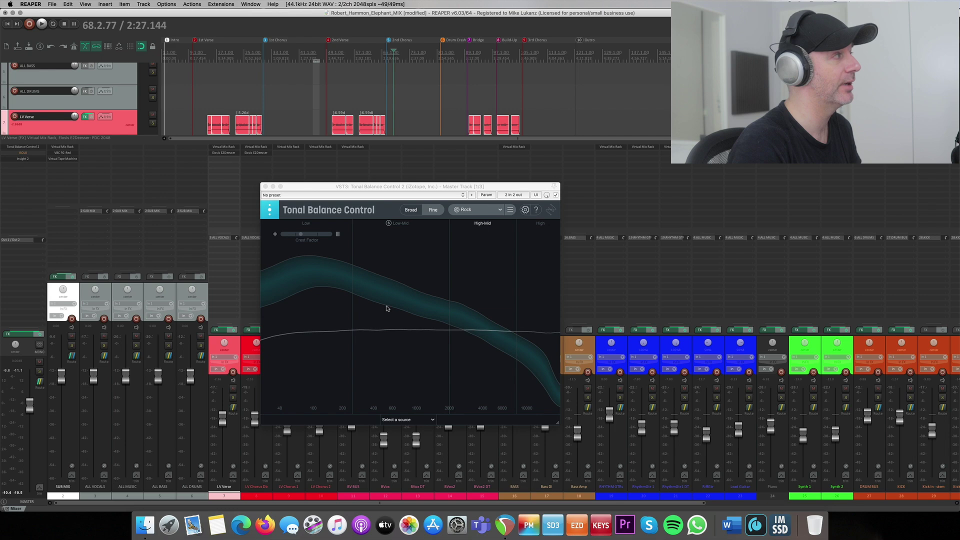
pyautogui.click(266, 186)
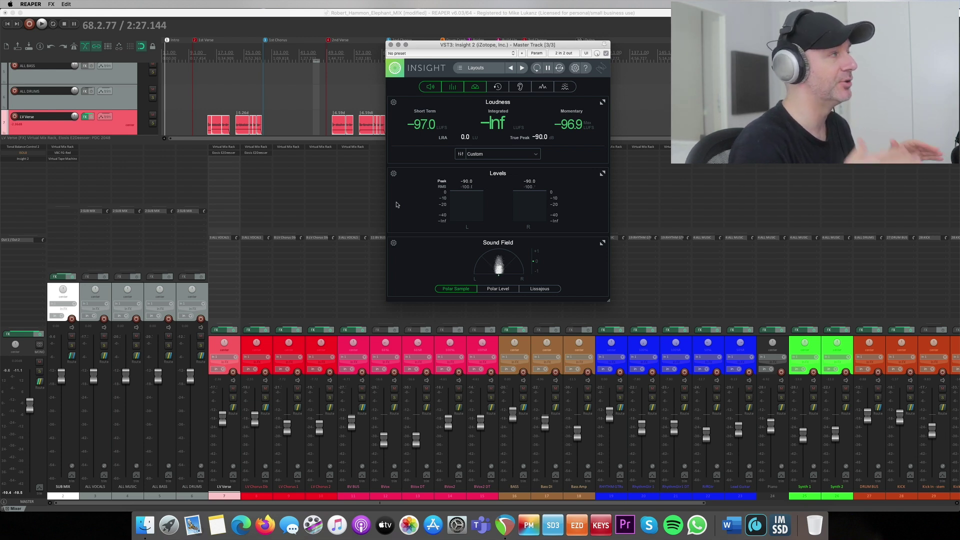
pyautogui.click(391, 45)
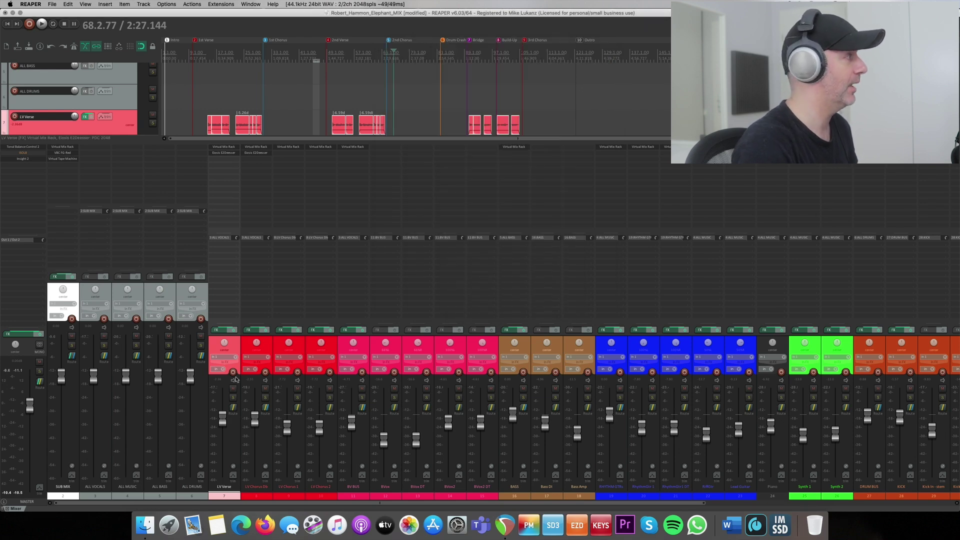
# Select all tracks from LV Verse through Mono Drums, and return the edit cursor to the start of the project.
pyautogui.click(956, 504)
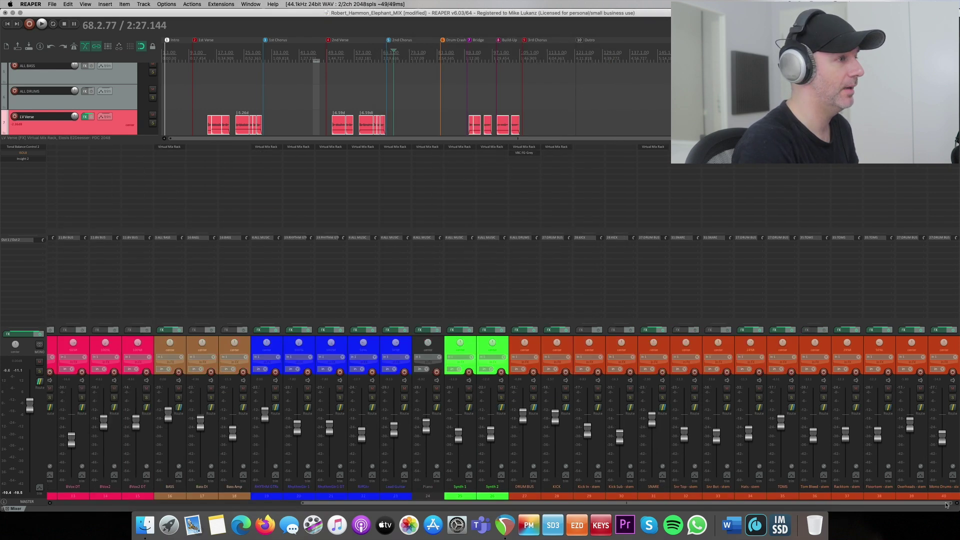
pyautogui.click(955, 347)
pyautogui.click(64, 504)
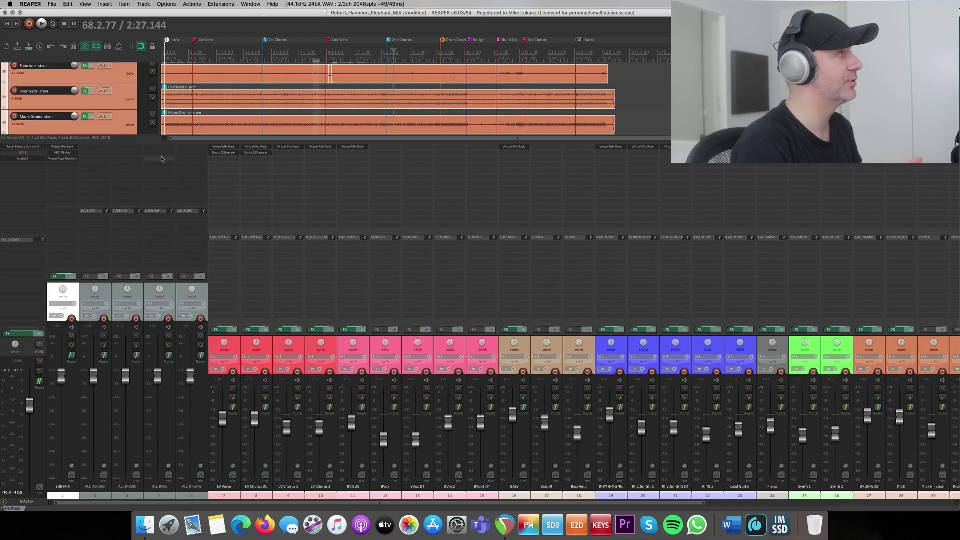
pyautogui.click(167, 56)
pyautogui.click(5, 24)
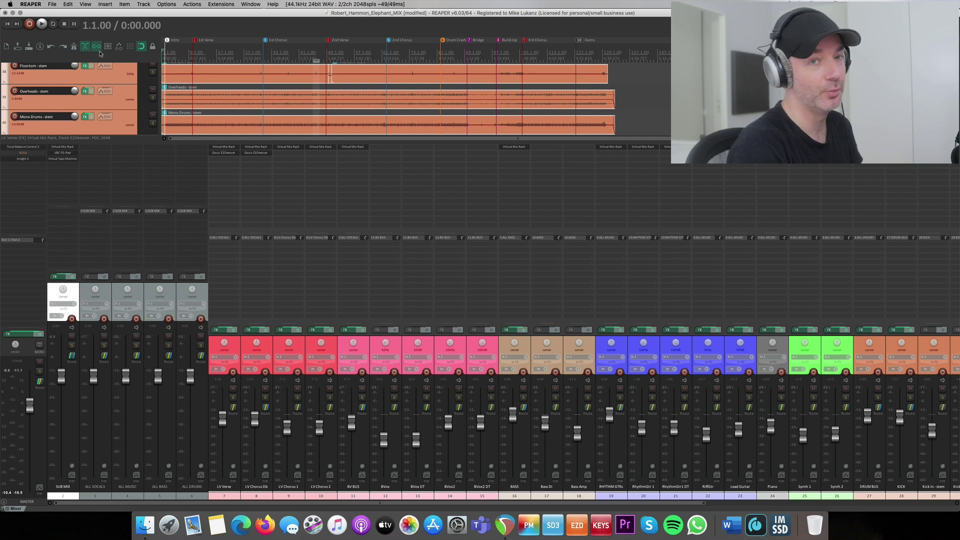
# Play the song from the start and repeatedly bypass and re-enable the effects of all selected tracks to compare the mix, ending bypassed.
pyautogui.press('space')
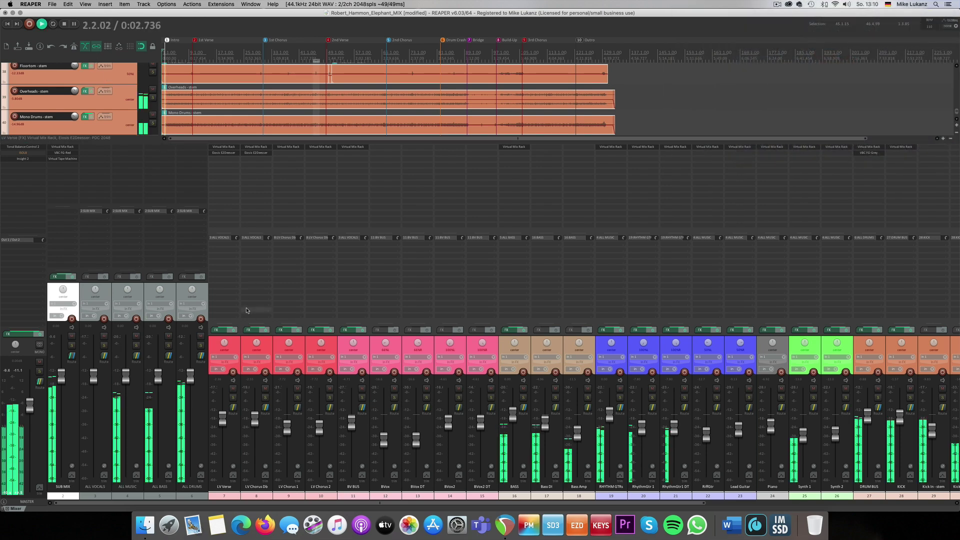
pyautogui.click(234, 331)
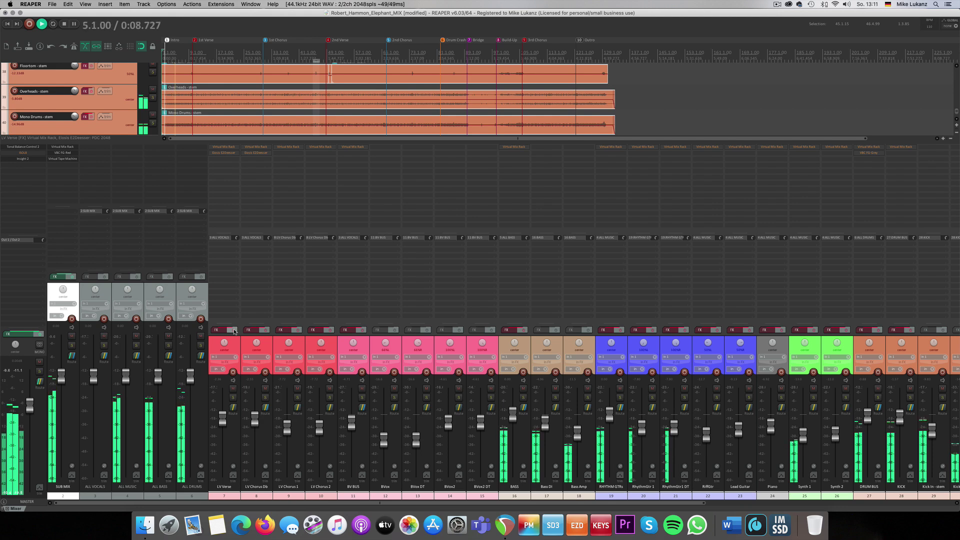
pyautogui.click(234, 331)
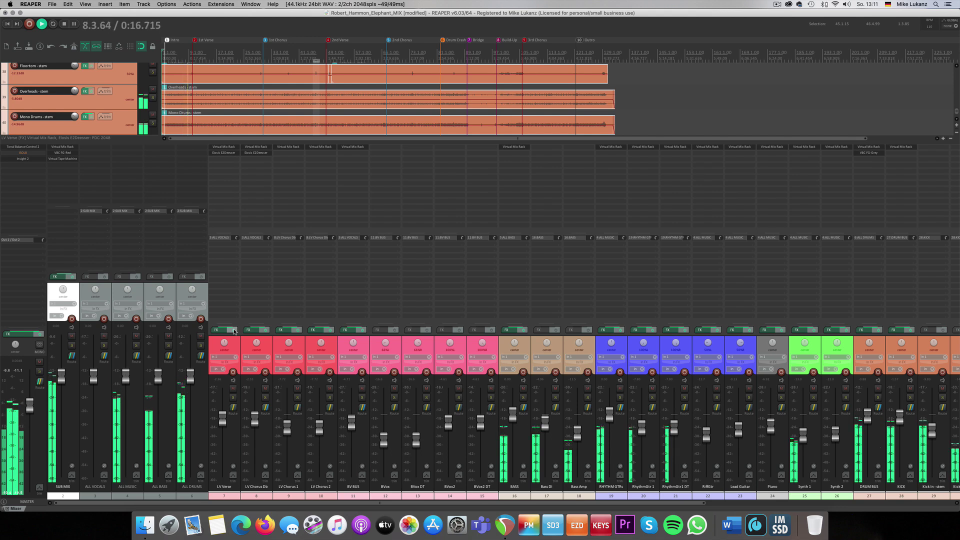
pyautogui.click(234, 331)
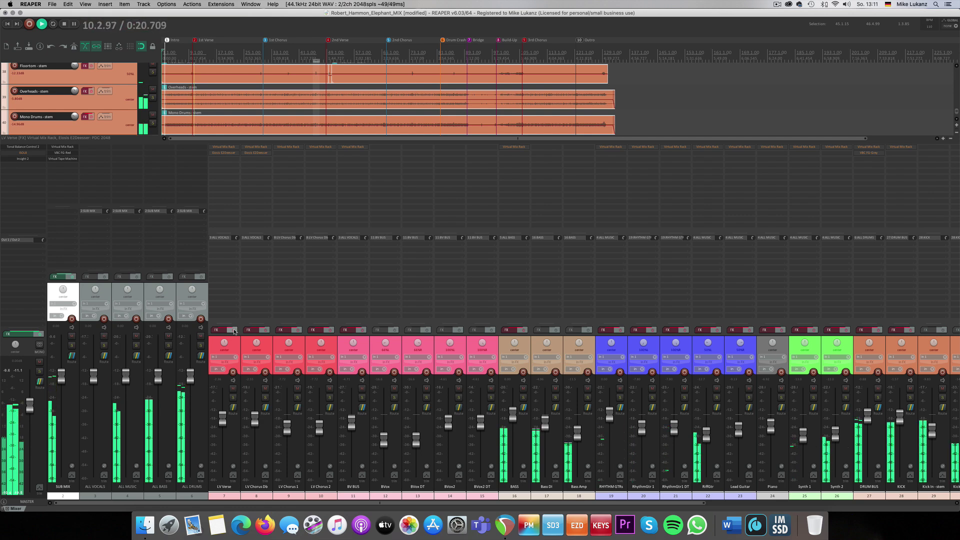
pyautogui.click(233, 331)
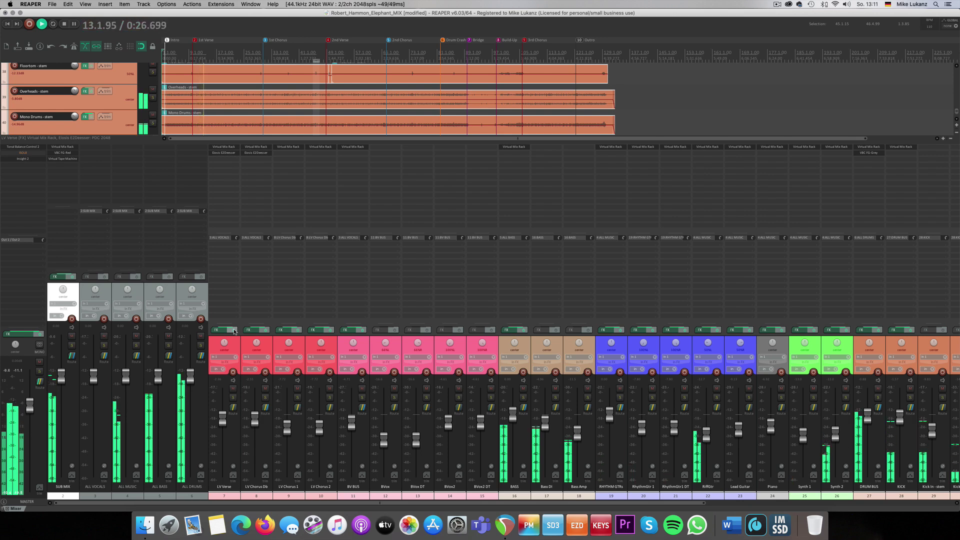
pyautogui.click(233, 331)
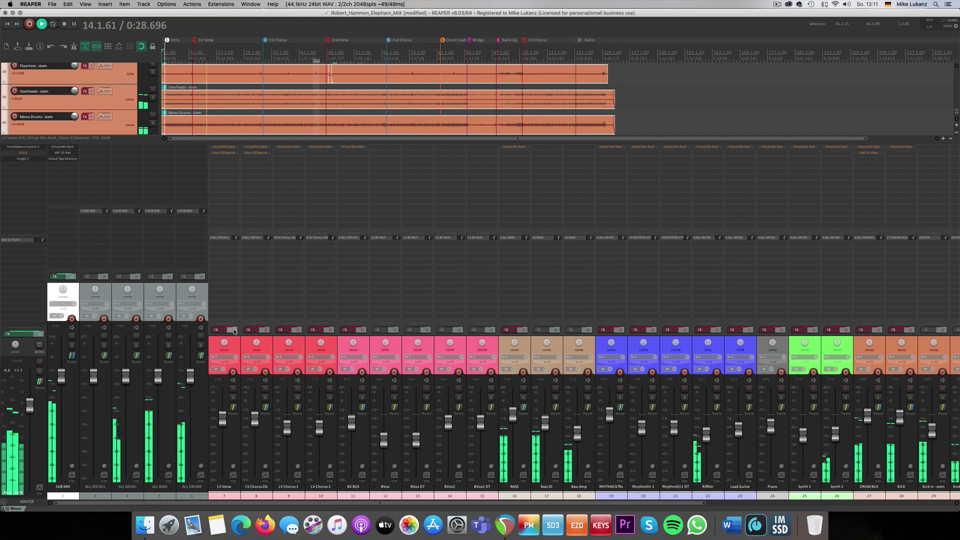
# Add SUB MIX and the bus tracks to the selection, compare all effects off and on, leave them enabled, reselect only LV Verse and stop playback.
pyautogui.click(78, 286)
pyautogui.click(72, 278)
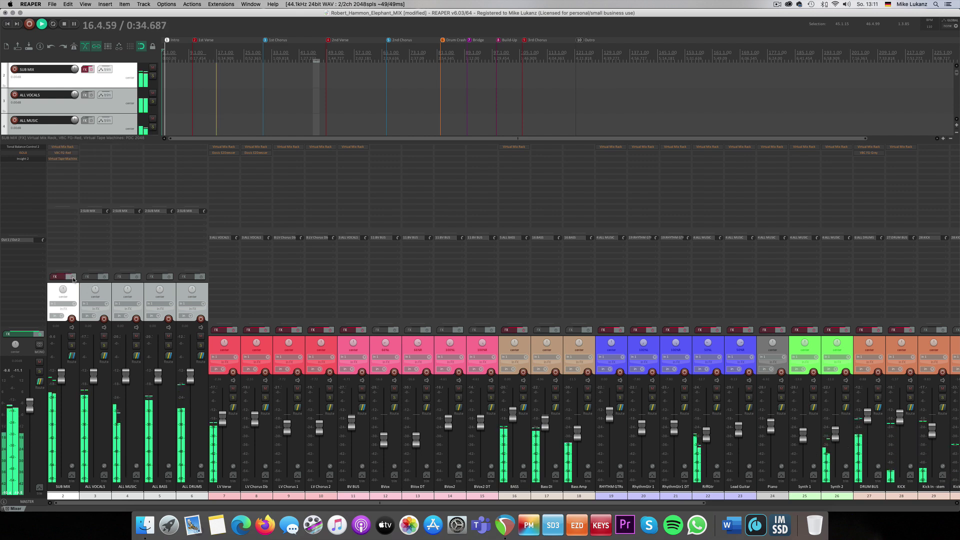
pyautogui.click(72, 278)
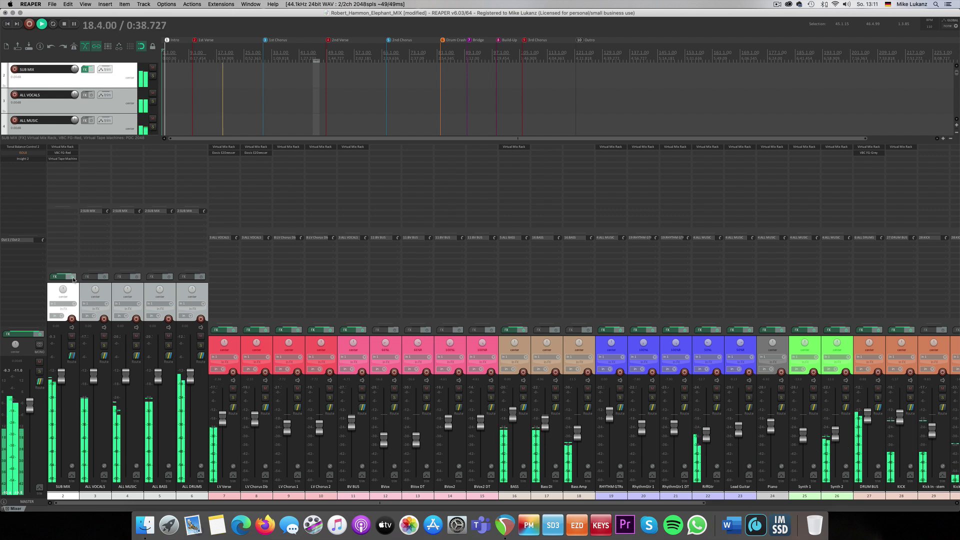
pyautogui.click(72, 277)
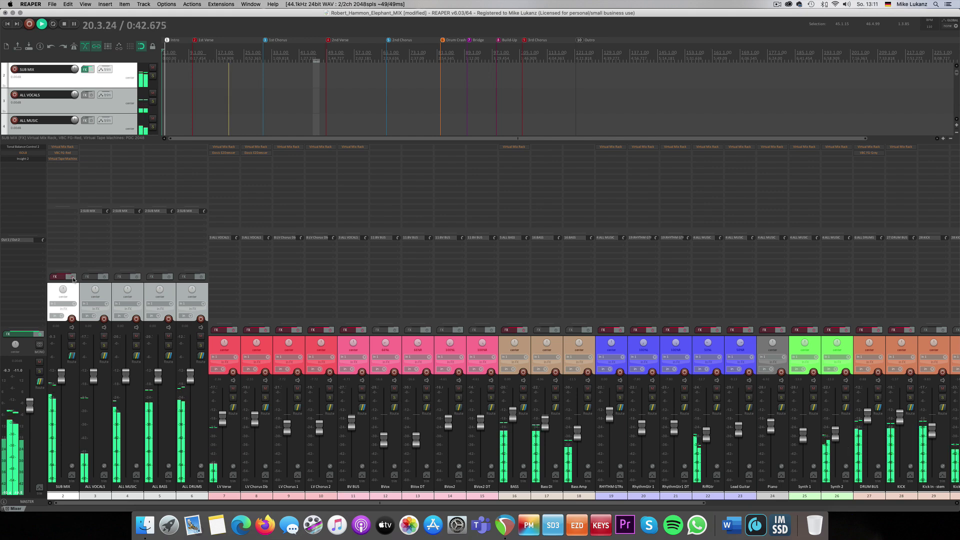
pyautogui.click(72, 277)
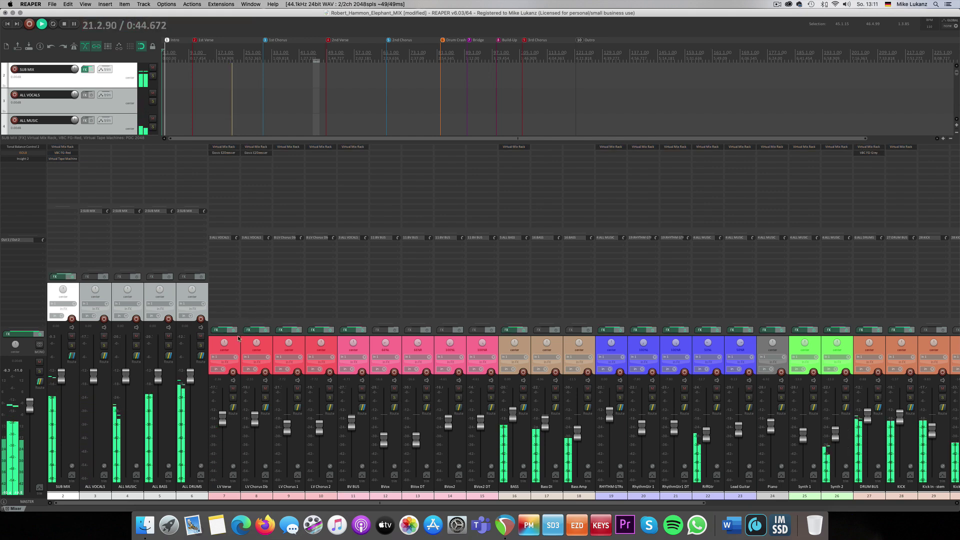
pyautogui.click(238, 339)
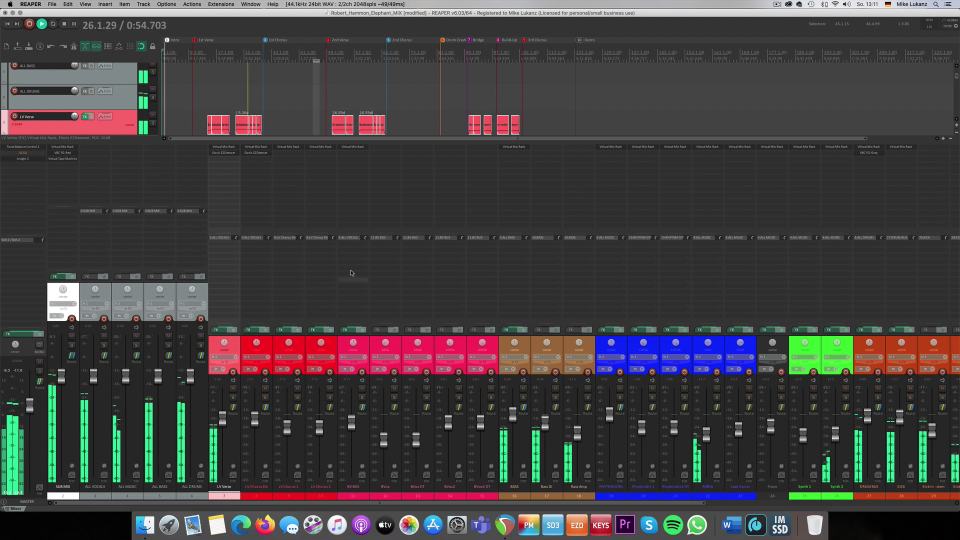
pyautogui.press('space')
# Play the song from about bar 77 and hide the mixer to show the full track arrangement.
pyautogui.click(424, 59)
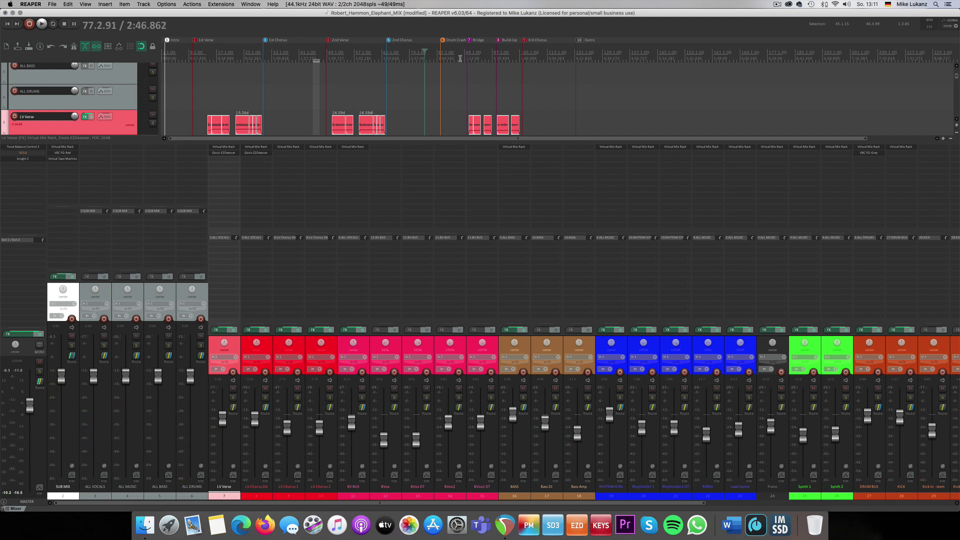
pyautogui.press('space')
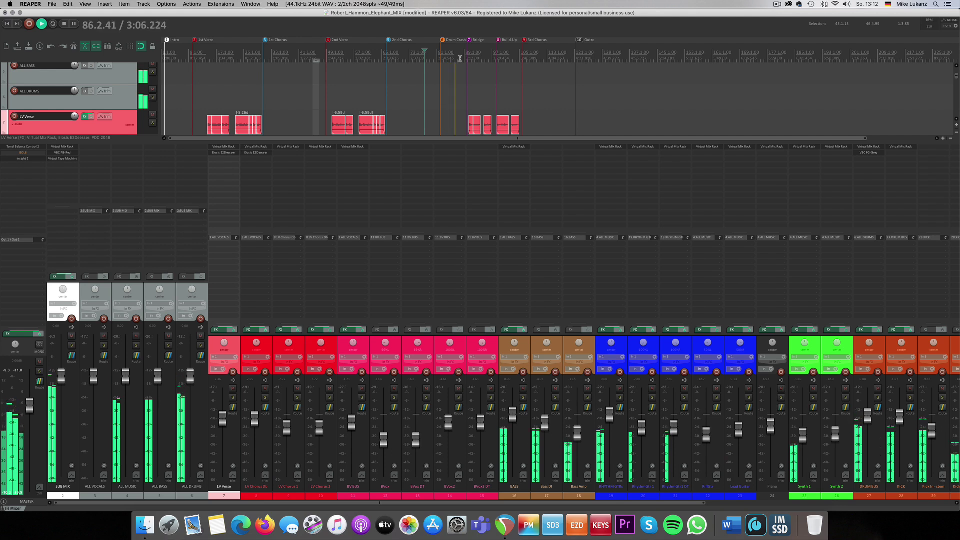
pyautogui.press('super+m')
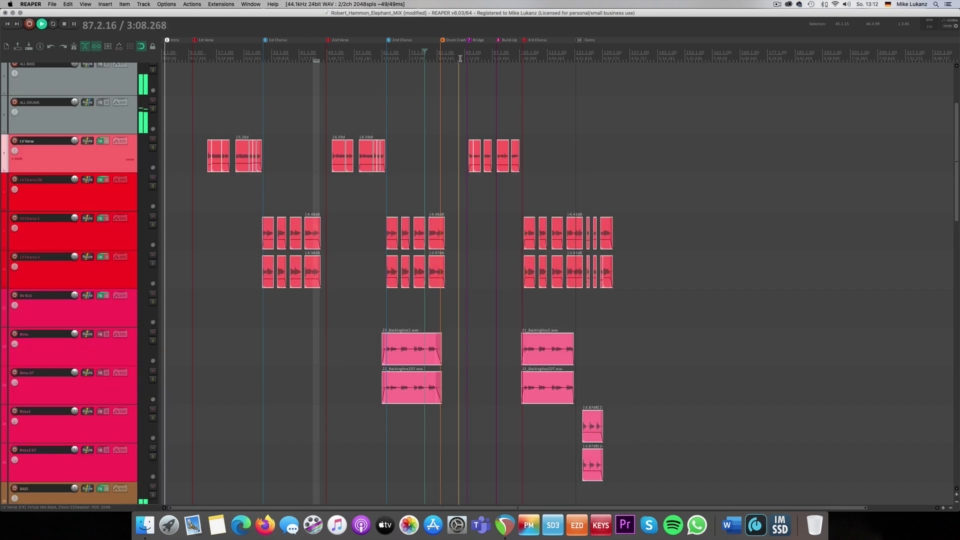
# Bring back the mixer, bypass and re-enable the effects of all tracks to compare the playing mix, and stop playback with effects enabled.
pyautogui.moveTo(955, 123); pyautogui.dragTo(957, 229)
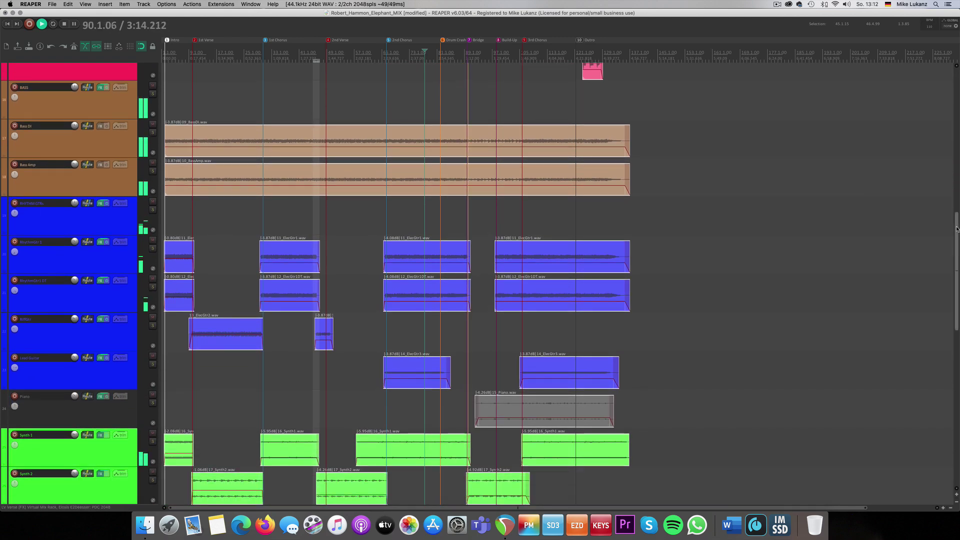
pyautogui.press('super+m')
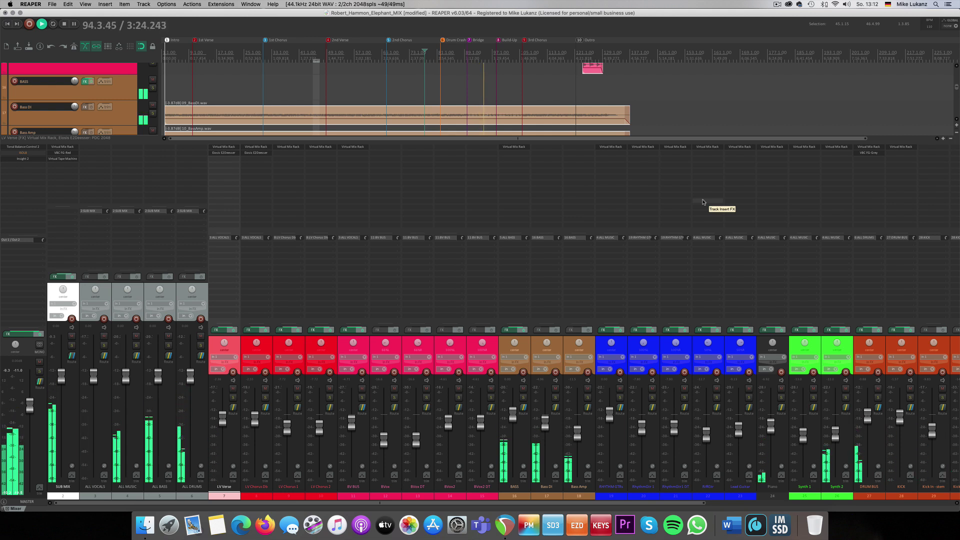
pyautogui.click(684, 331)
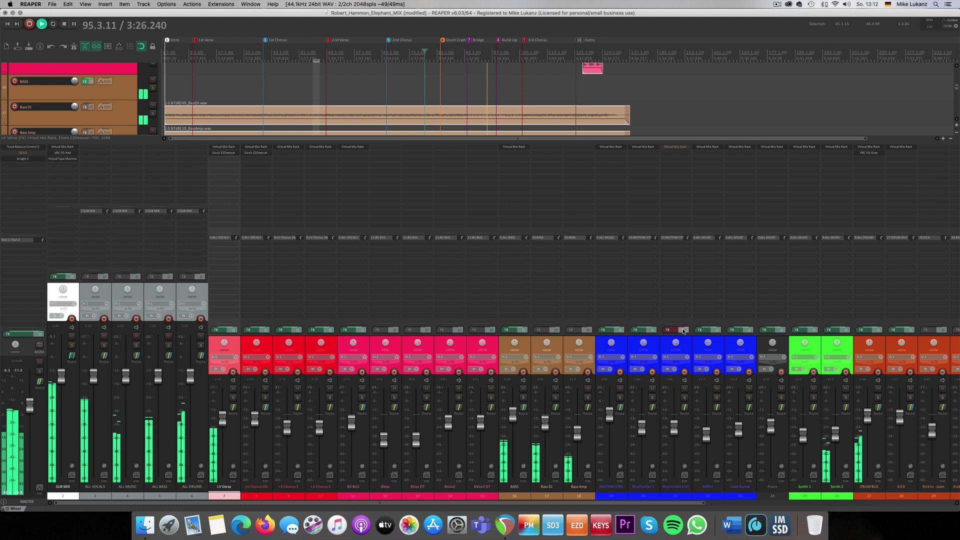
pyautogui.keyDown('super'); pyautogui.click(684, 331); pyautogui.keyUp('super')
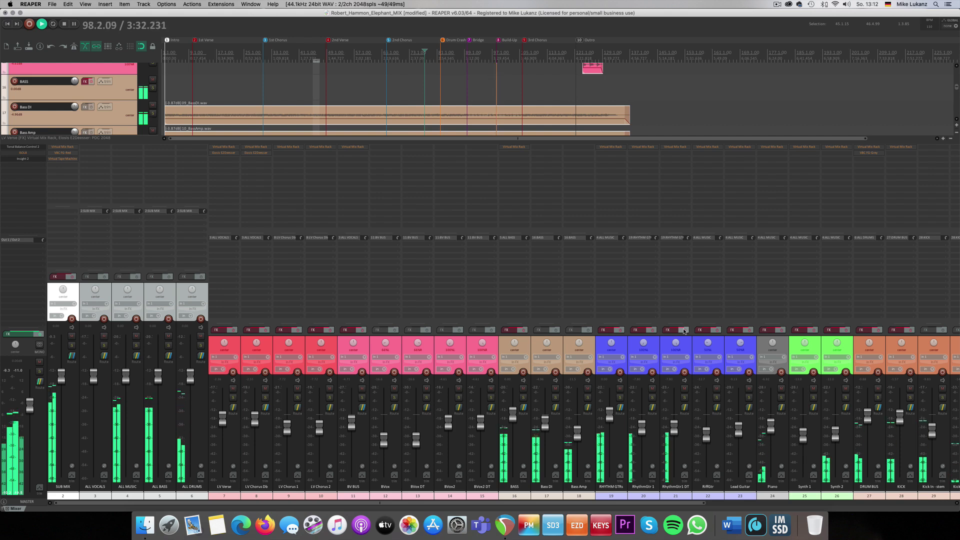
pyautogui.keyDown('super'); pyautogui.click(684, 330); pyautogui.keyUp('super')
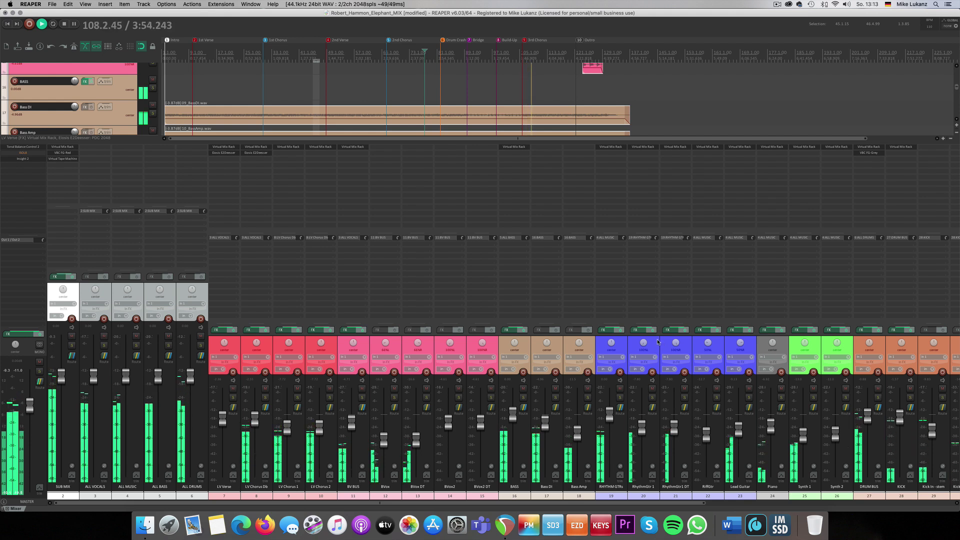
pyautogui.press('space')
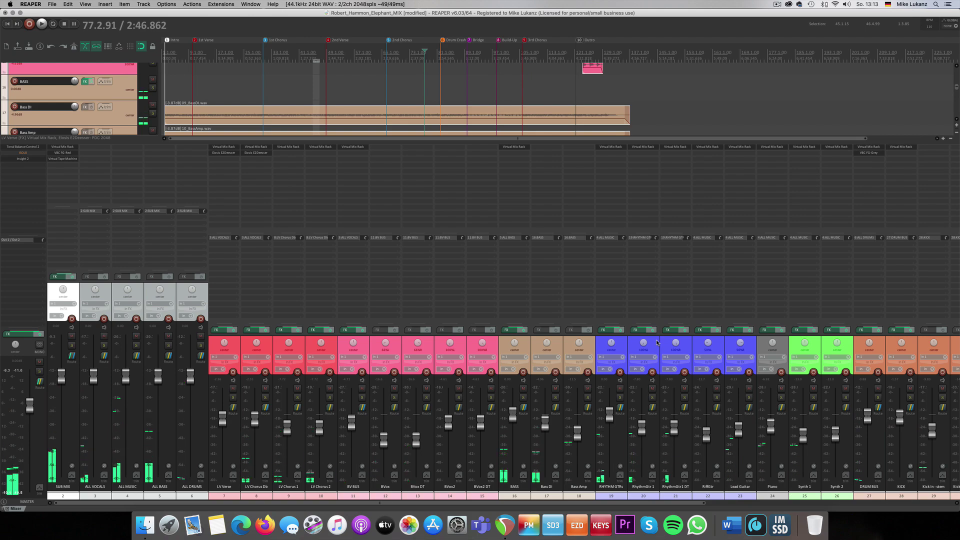